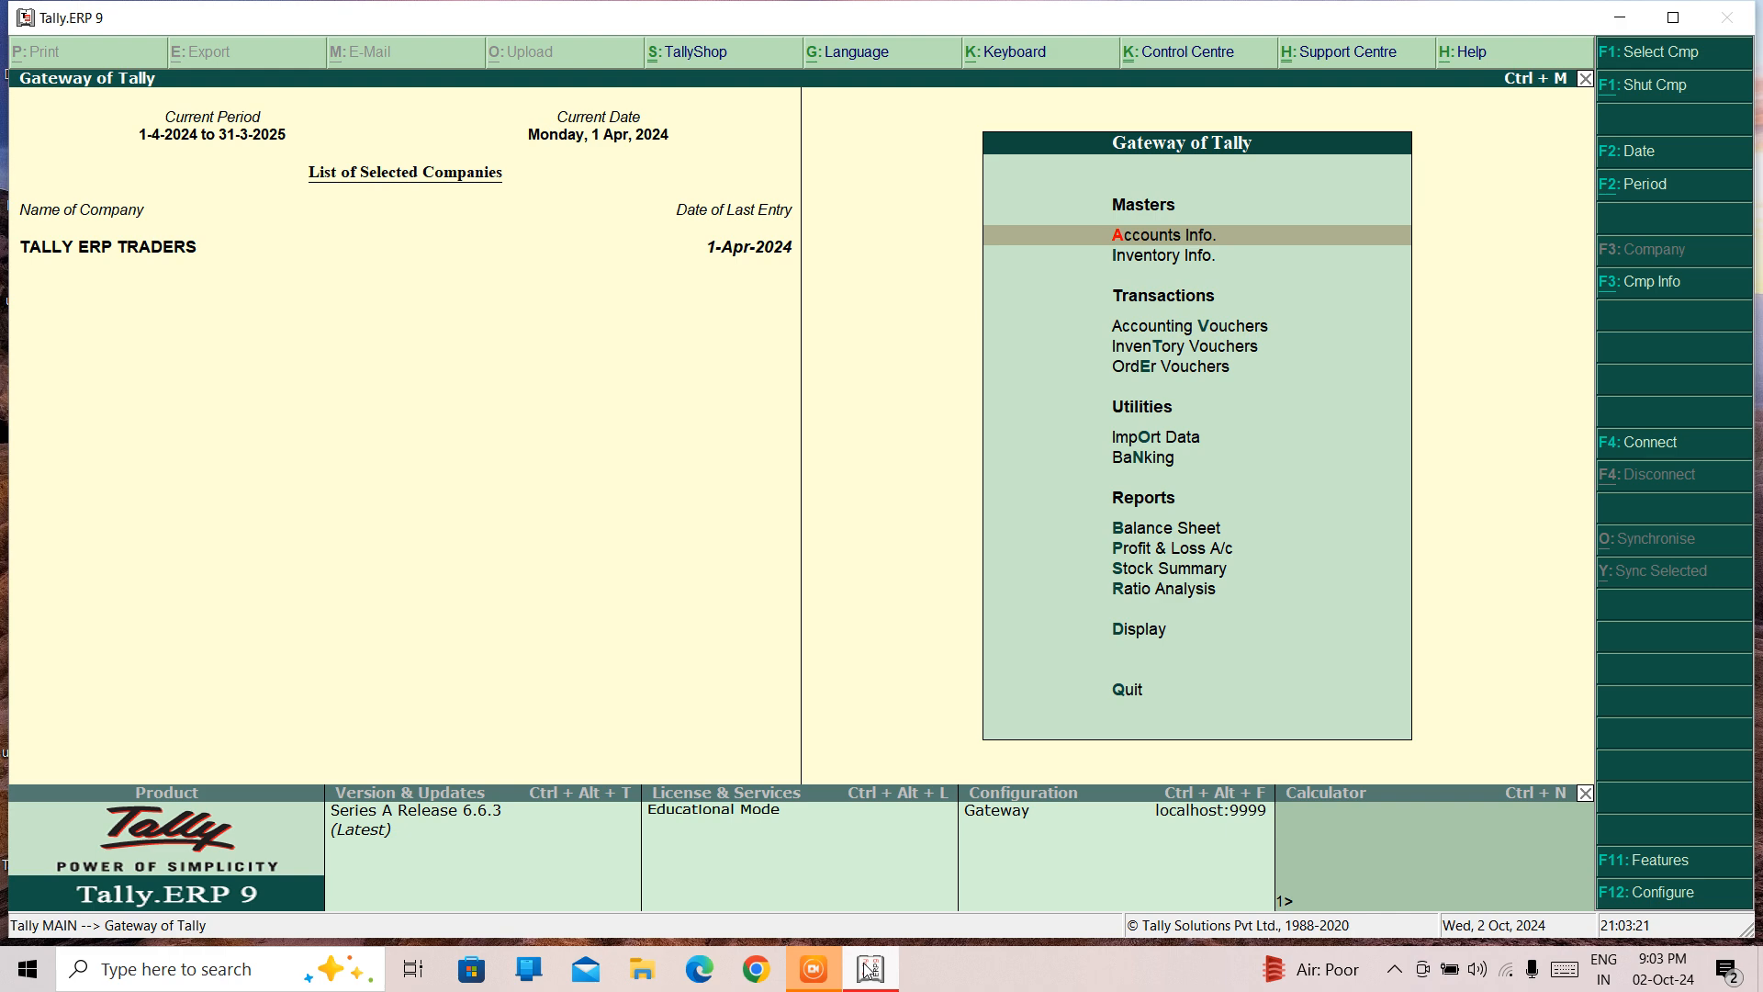
Create a single cost category named PROJECT, keeping revenue items allocated and non-revenue items unallocated
key("Return")
key("Down")
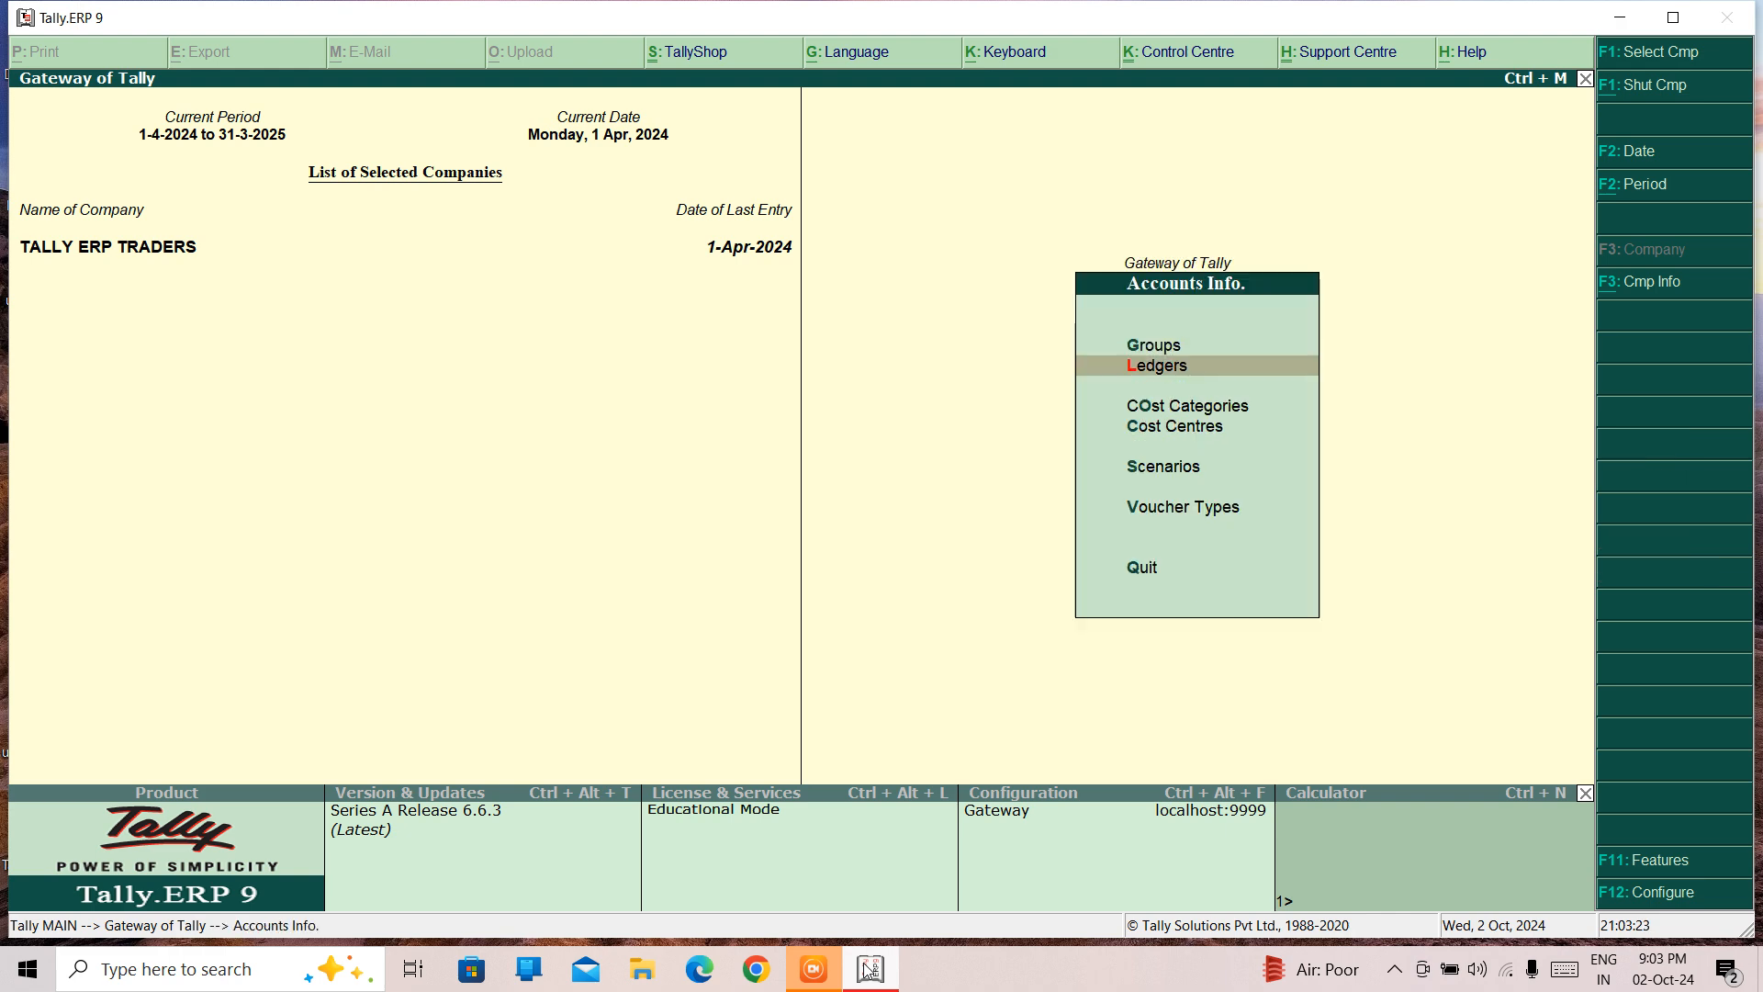
key("Down")
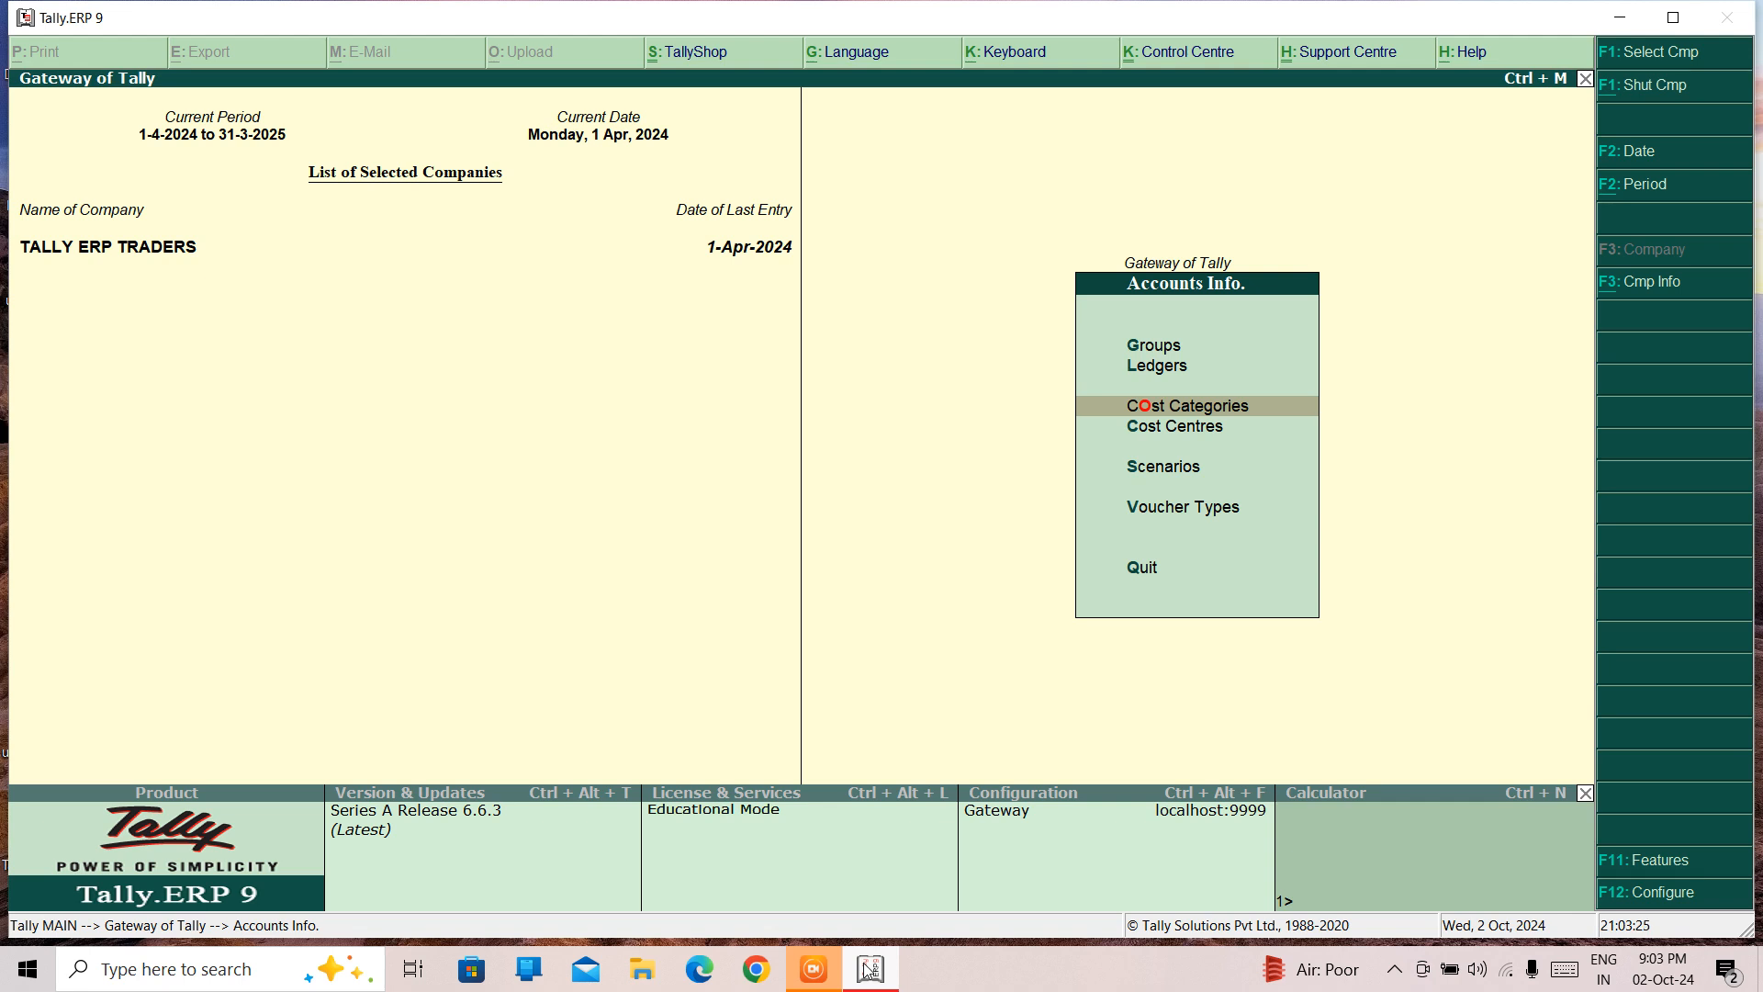
key("Return")
key("Return")
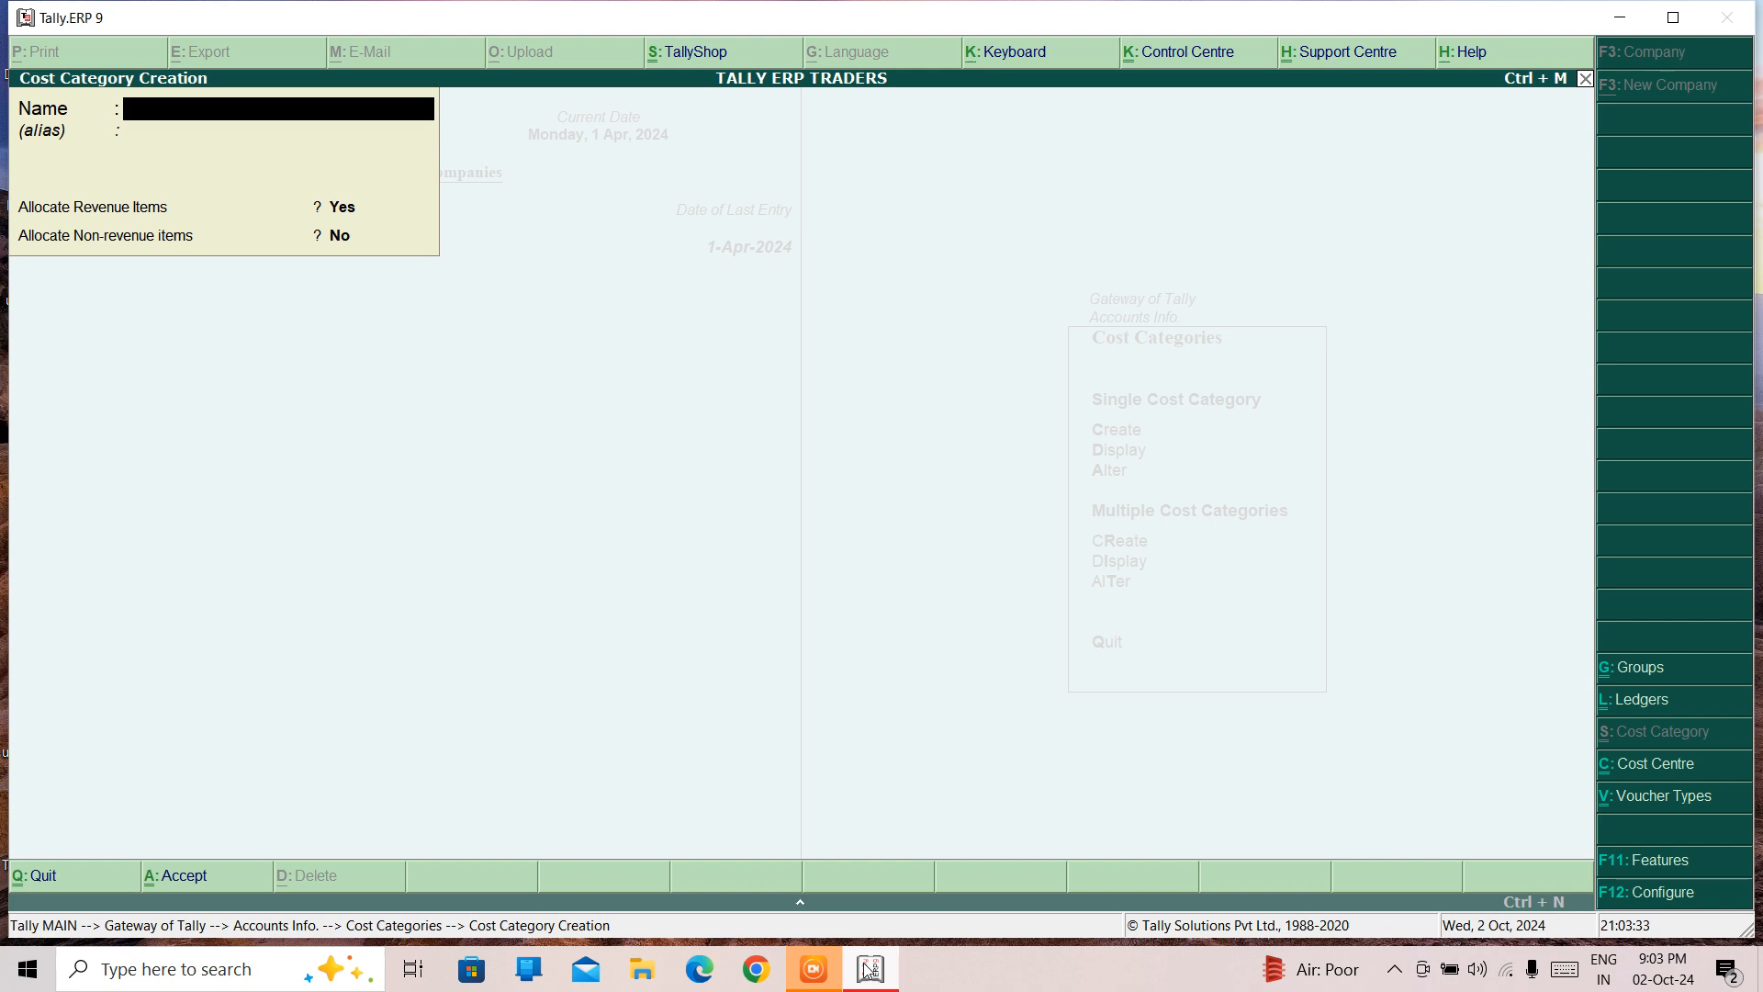
type("PROJECT")
key("Return")
key("Return")
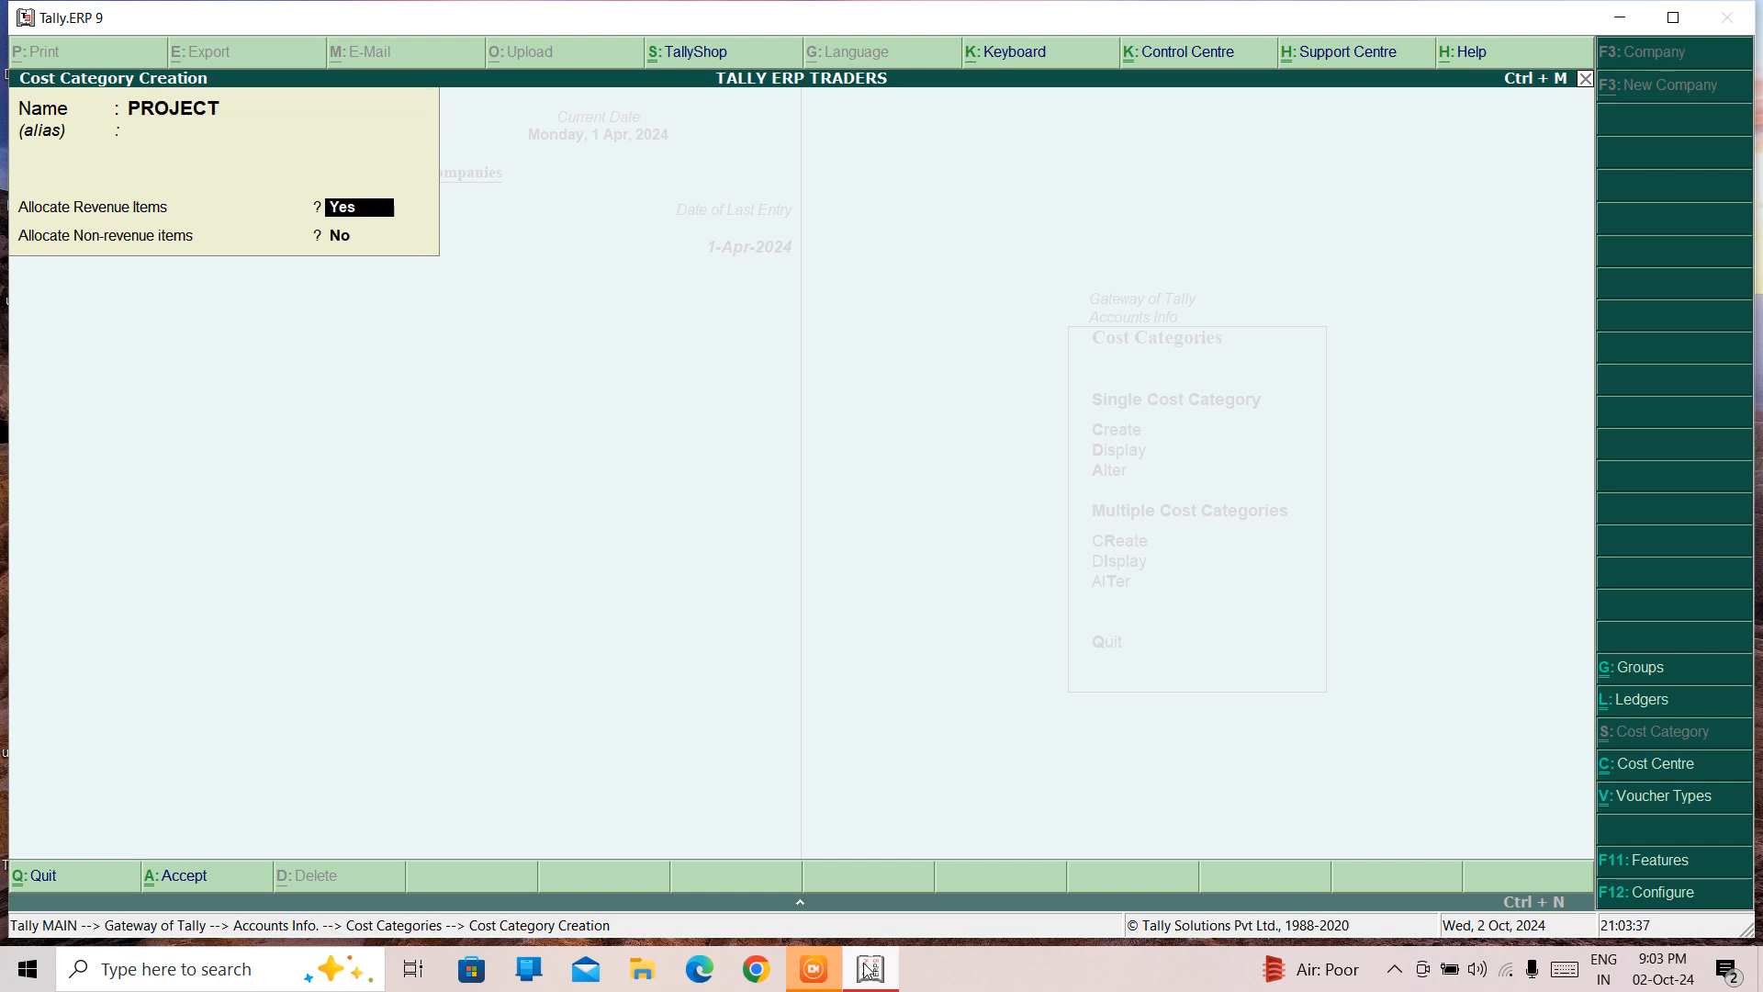
key("Escape")
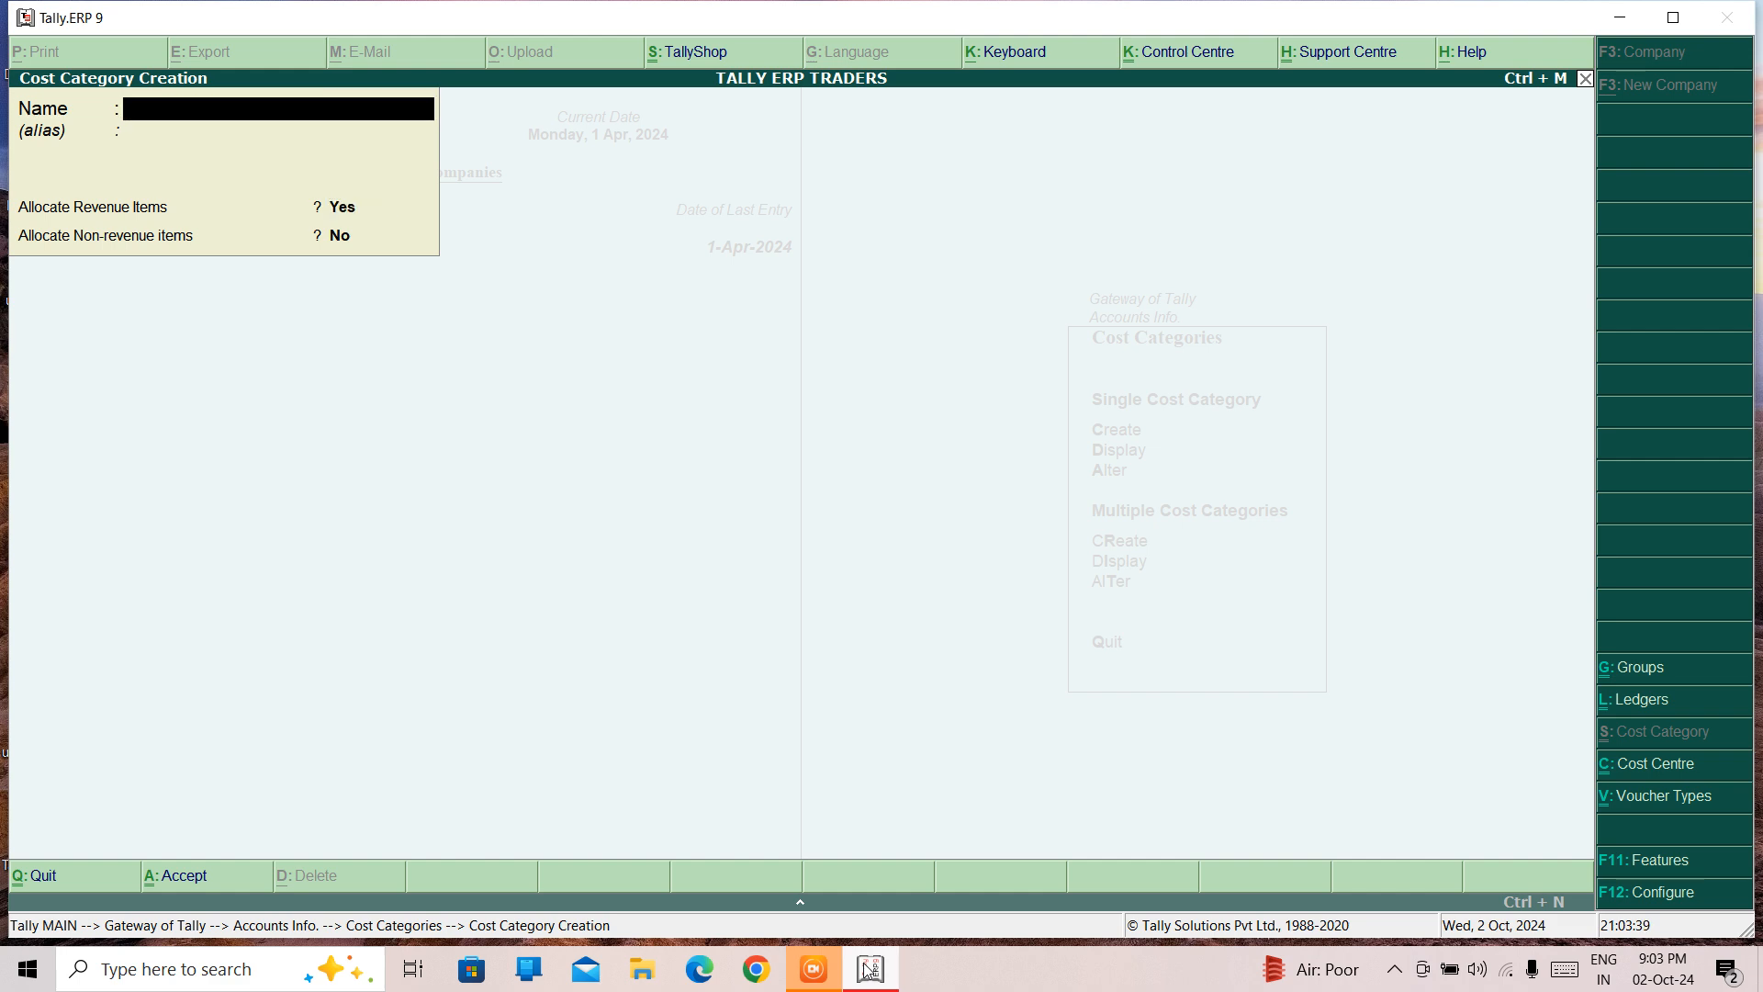
key("Escape")
key("Return")
key("Escape")
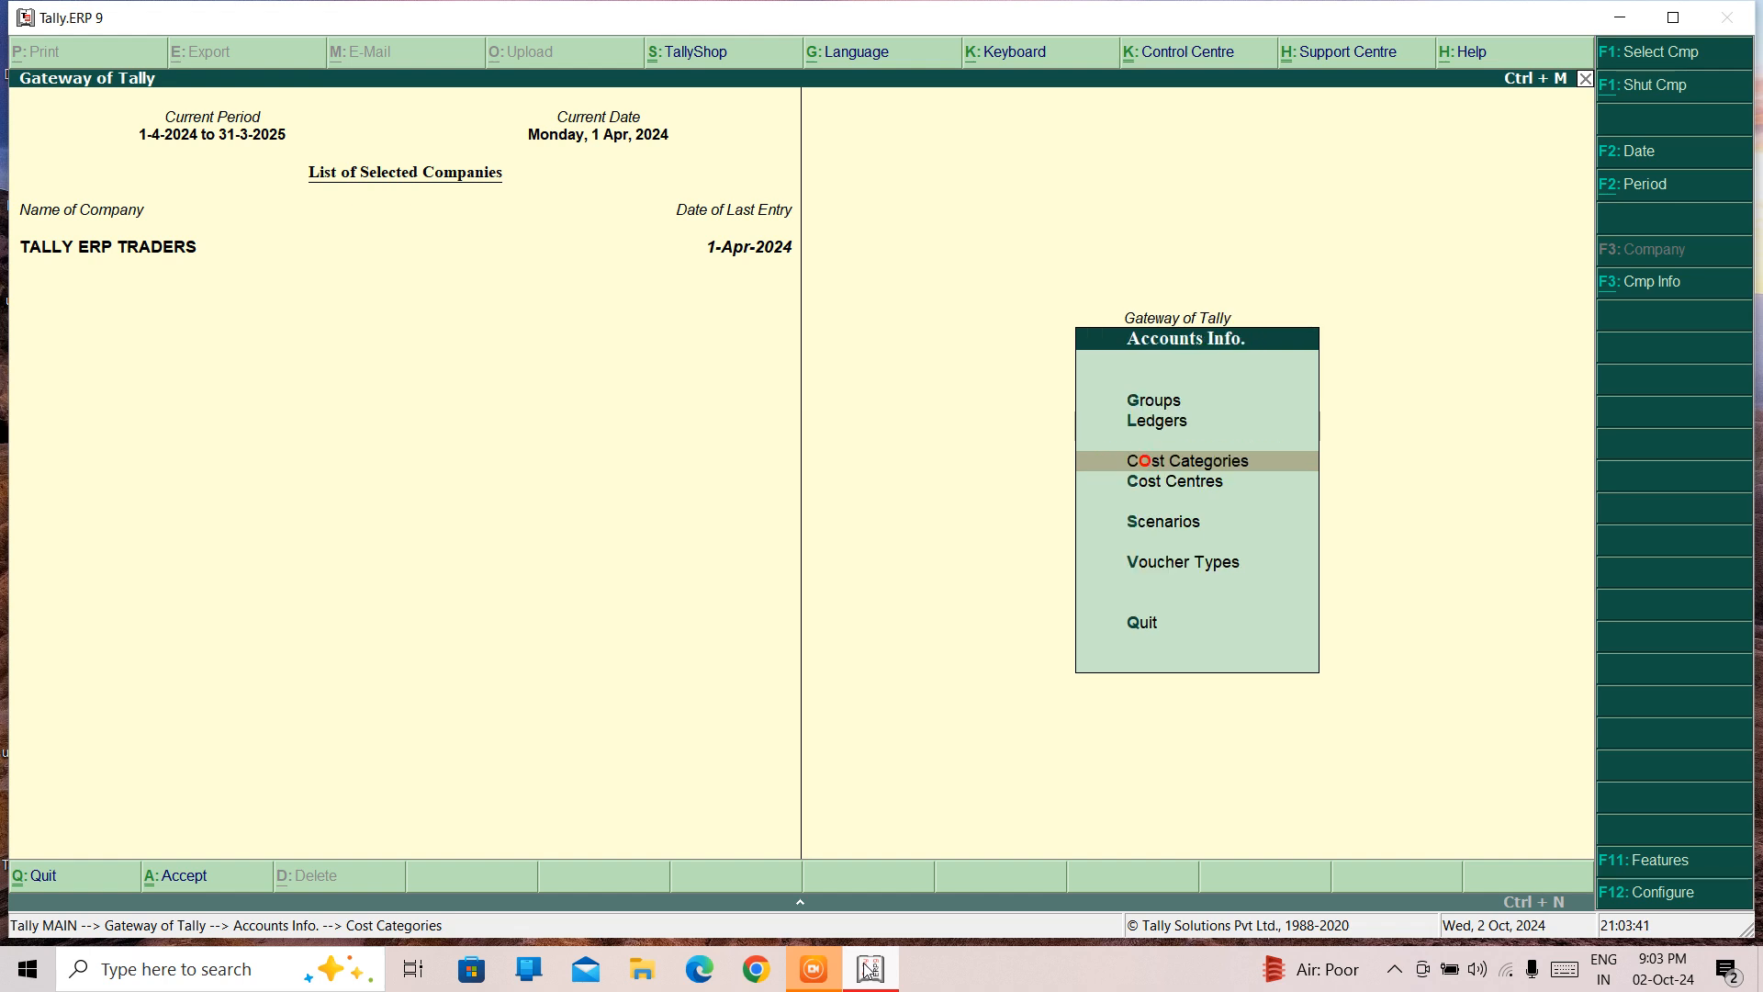
Start a new single cost centre and assign it to the PROJECT category
key("Down")
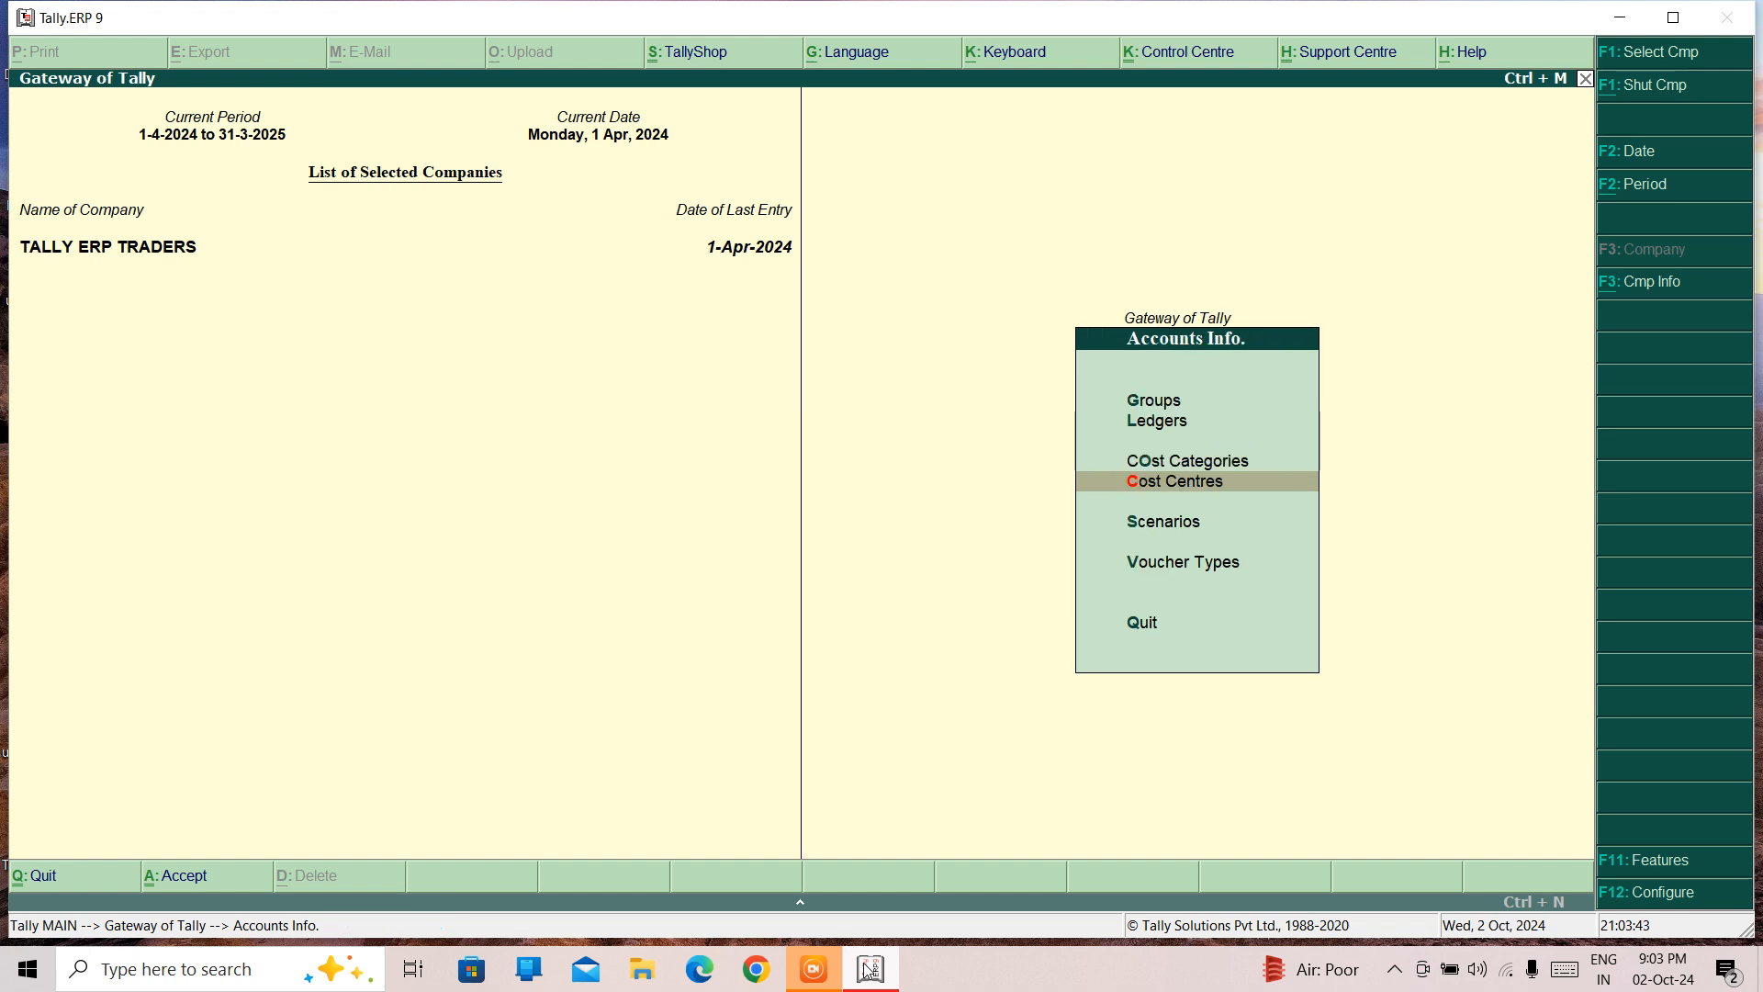
key("Return")
key("Return")
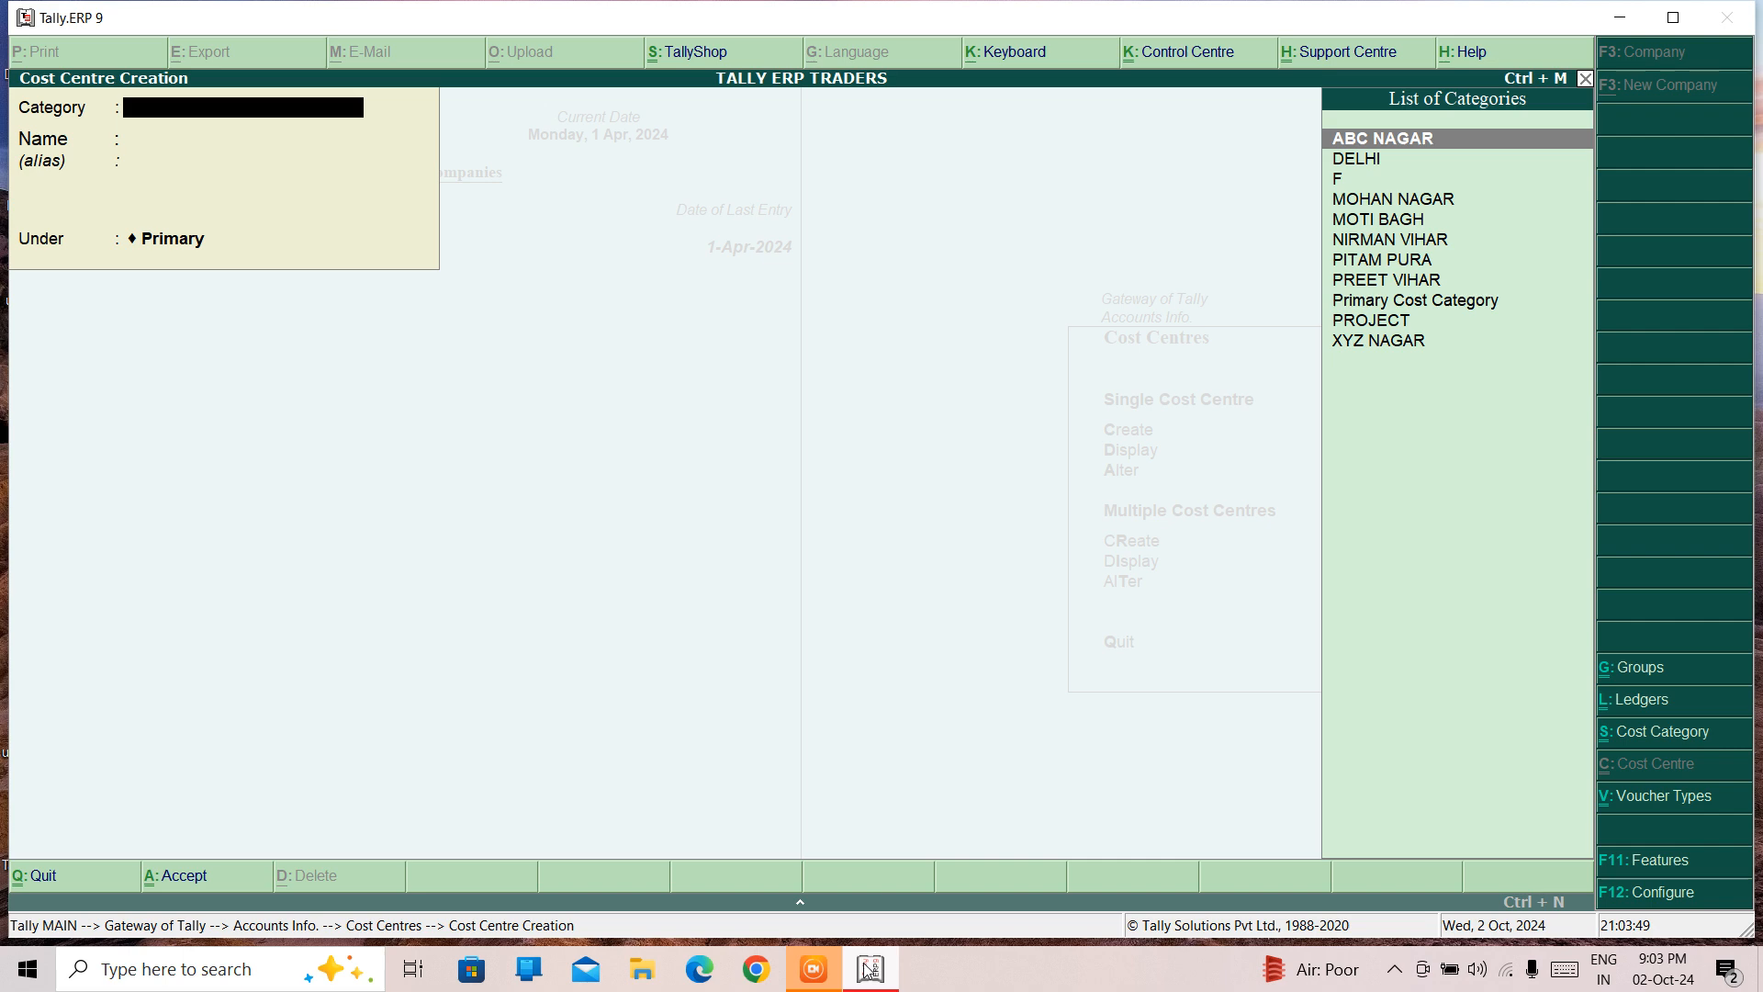
key("Down")
key("Down")
key("Down")
key("Down")
key("Down")
key("Down")
key("Down")
key("Down")
key("Down")
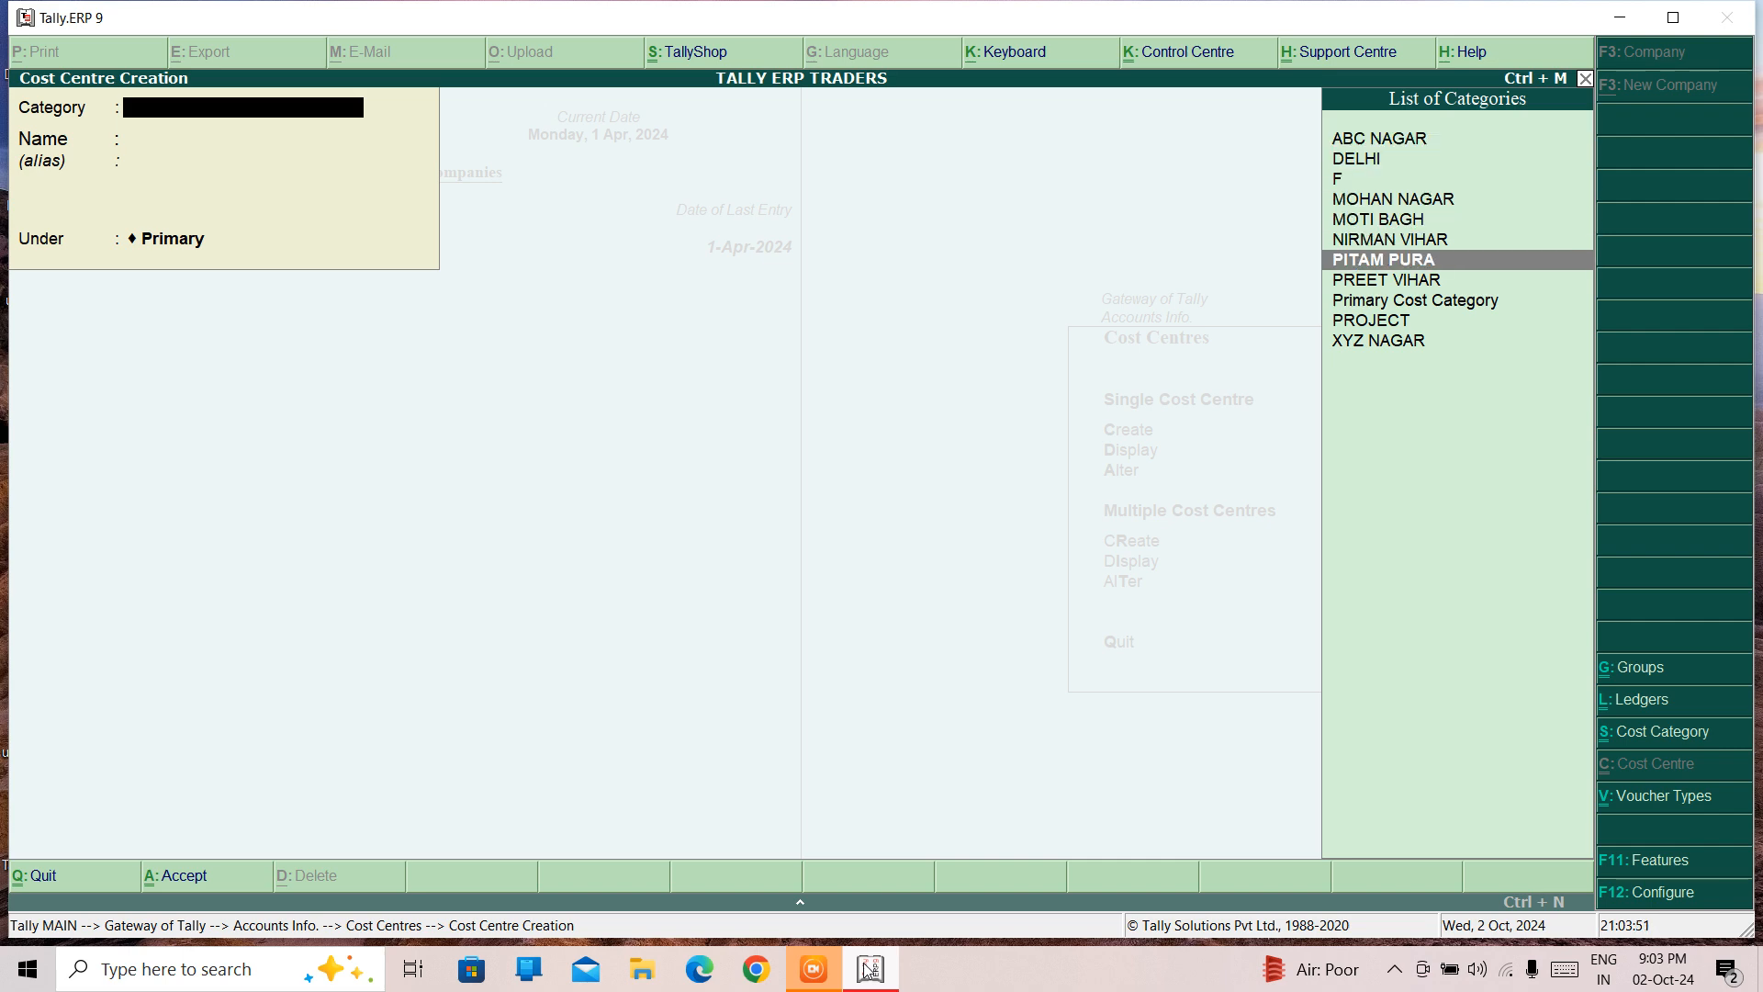
key("Return")
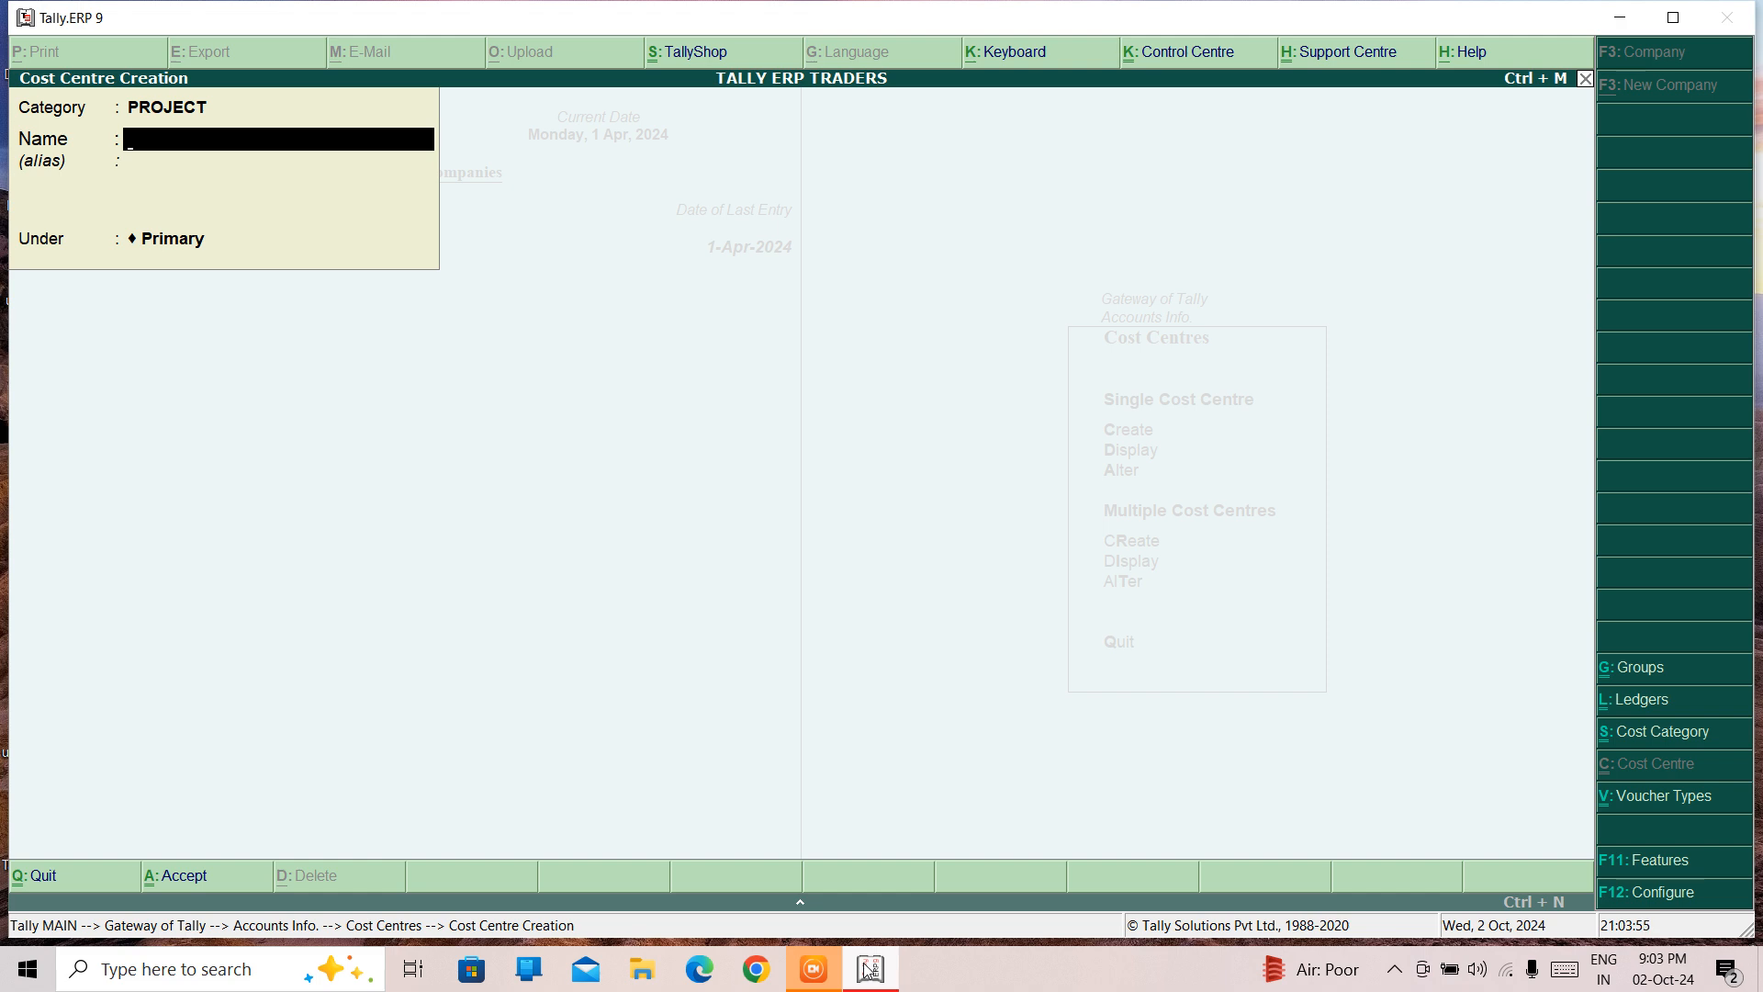
Name the cost centre ROAD, place it under Primary and save it
type("ROAD")
key("Return")
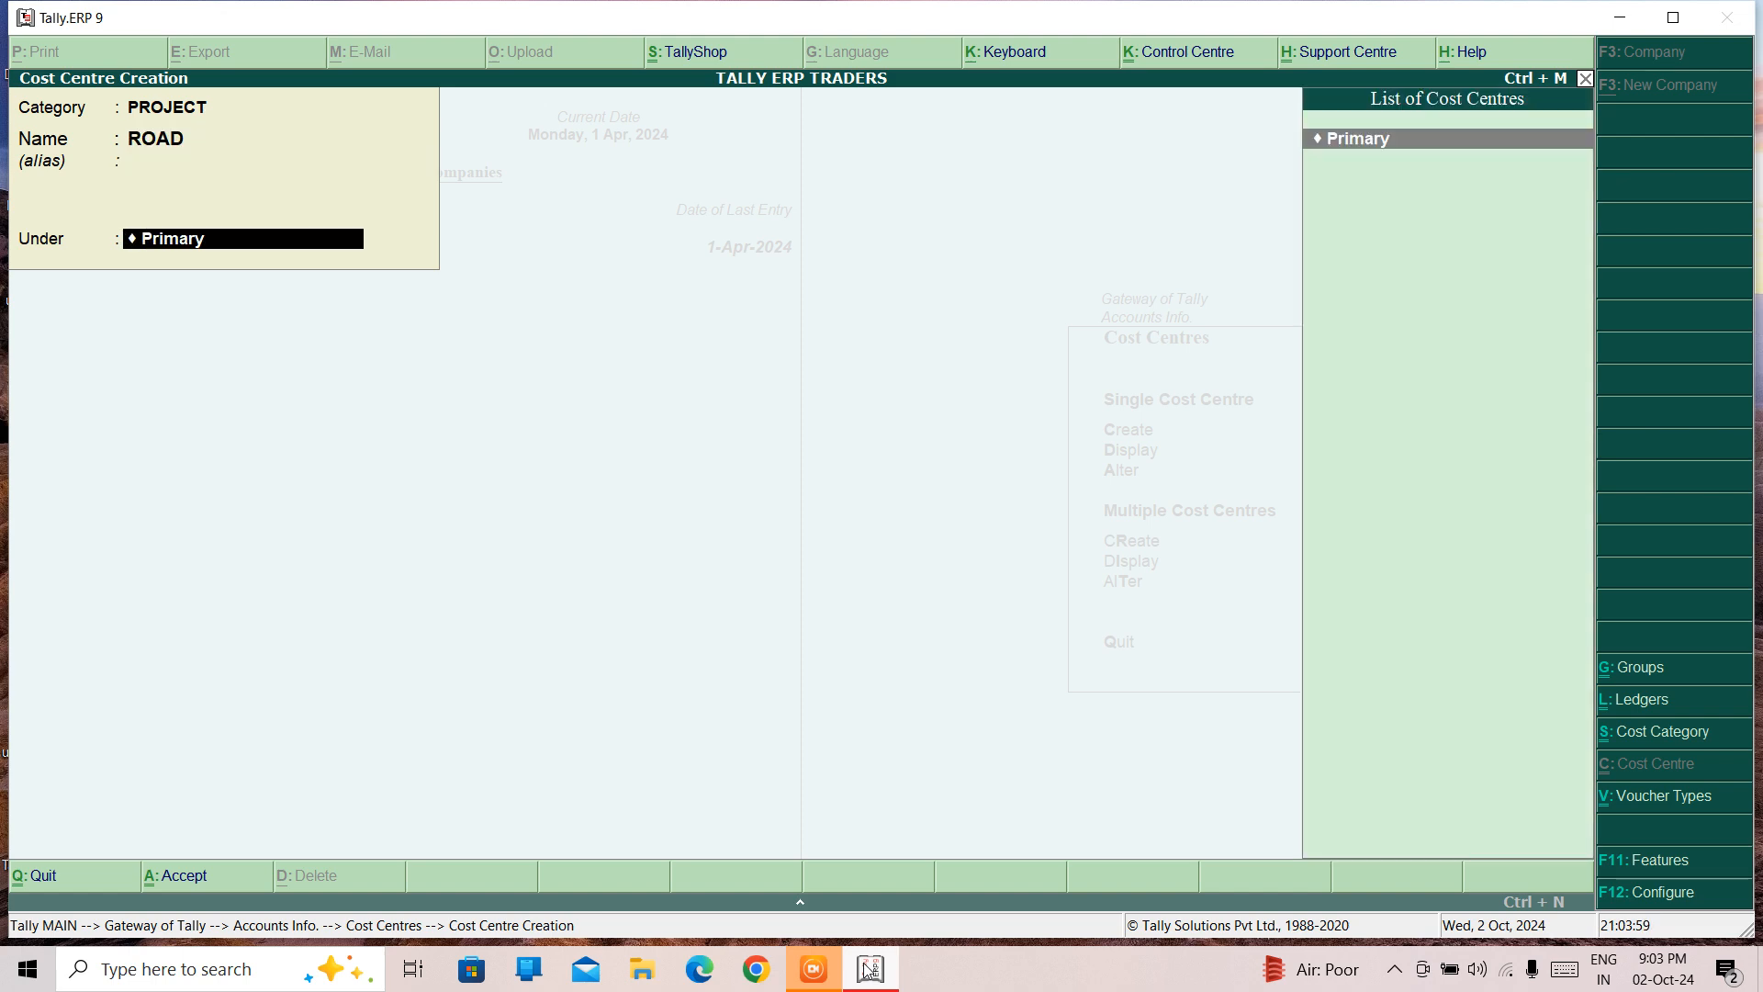
key("Return")
key("Return")
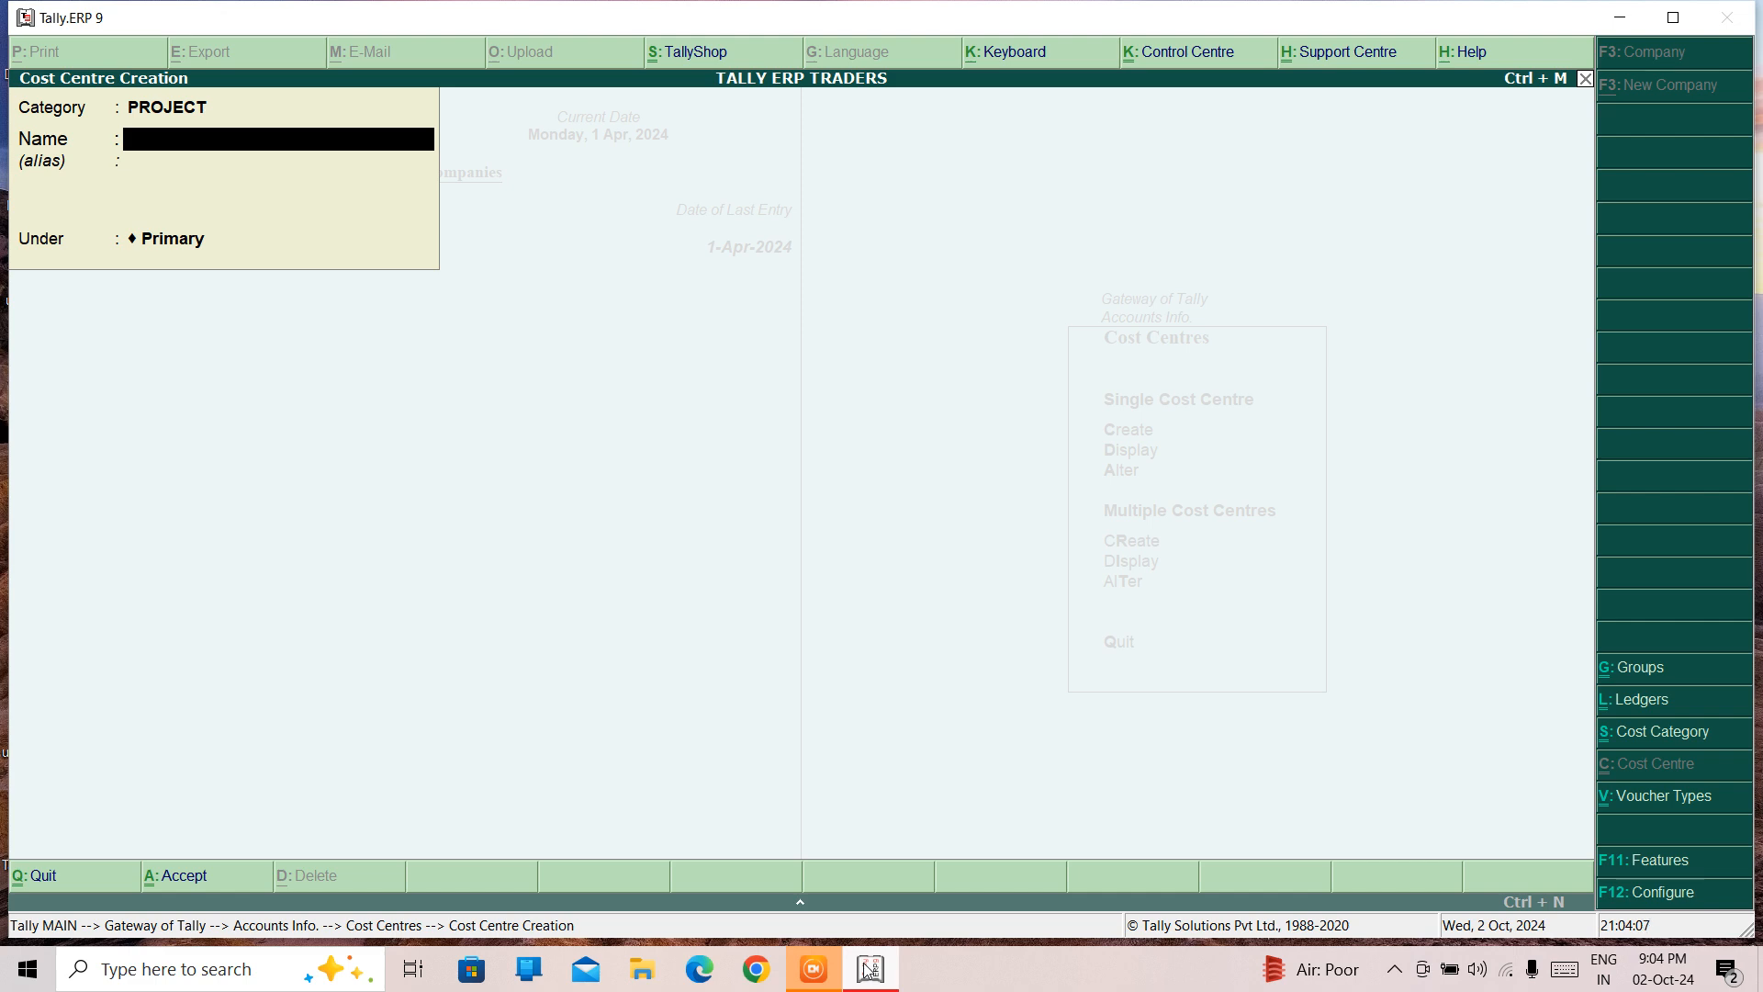
Create a second cost centre named BUILDINGS under Primary in the PROJECT category and leave the accounts masters
type("BUILDINGS")
key("Return")
key("Return")
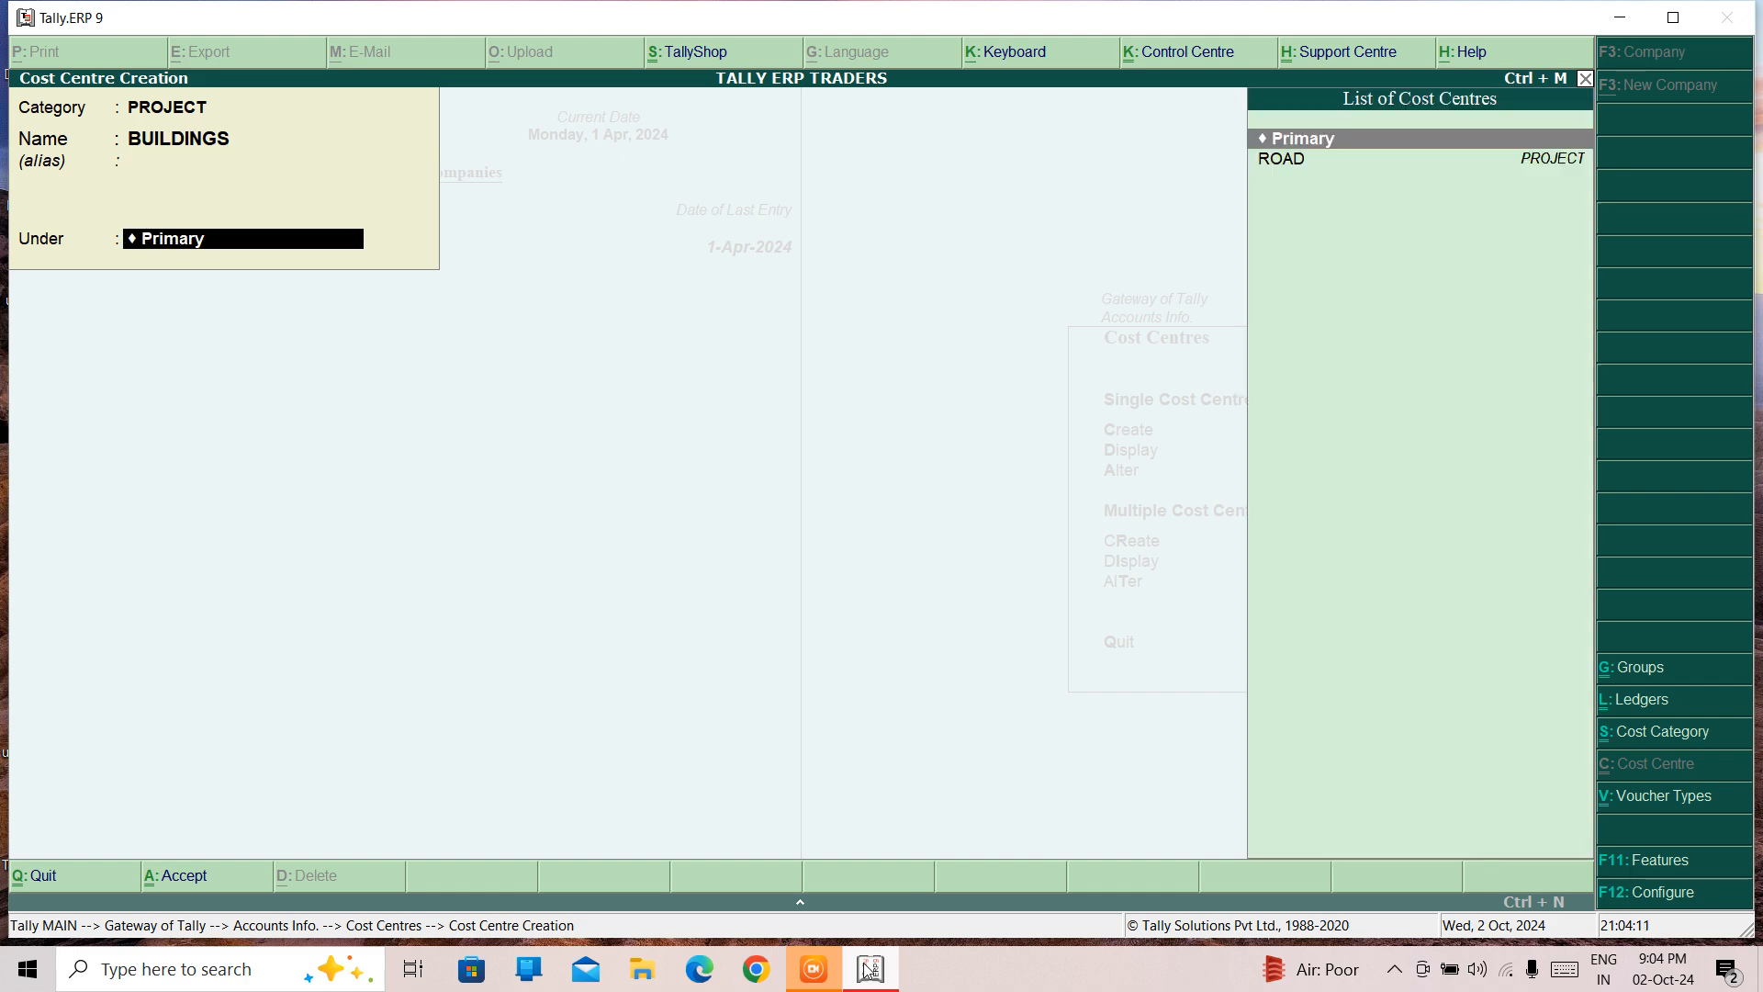
key("Return")
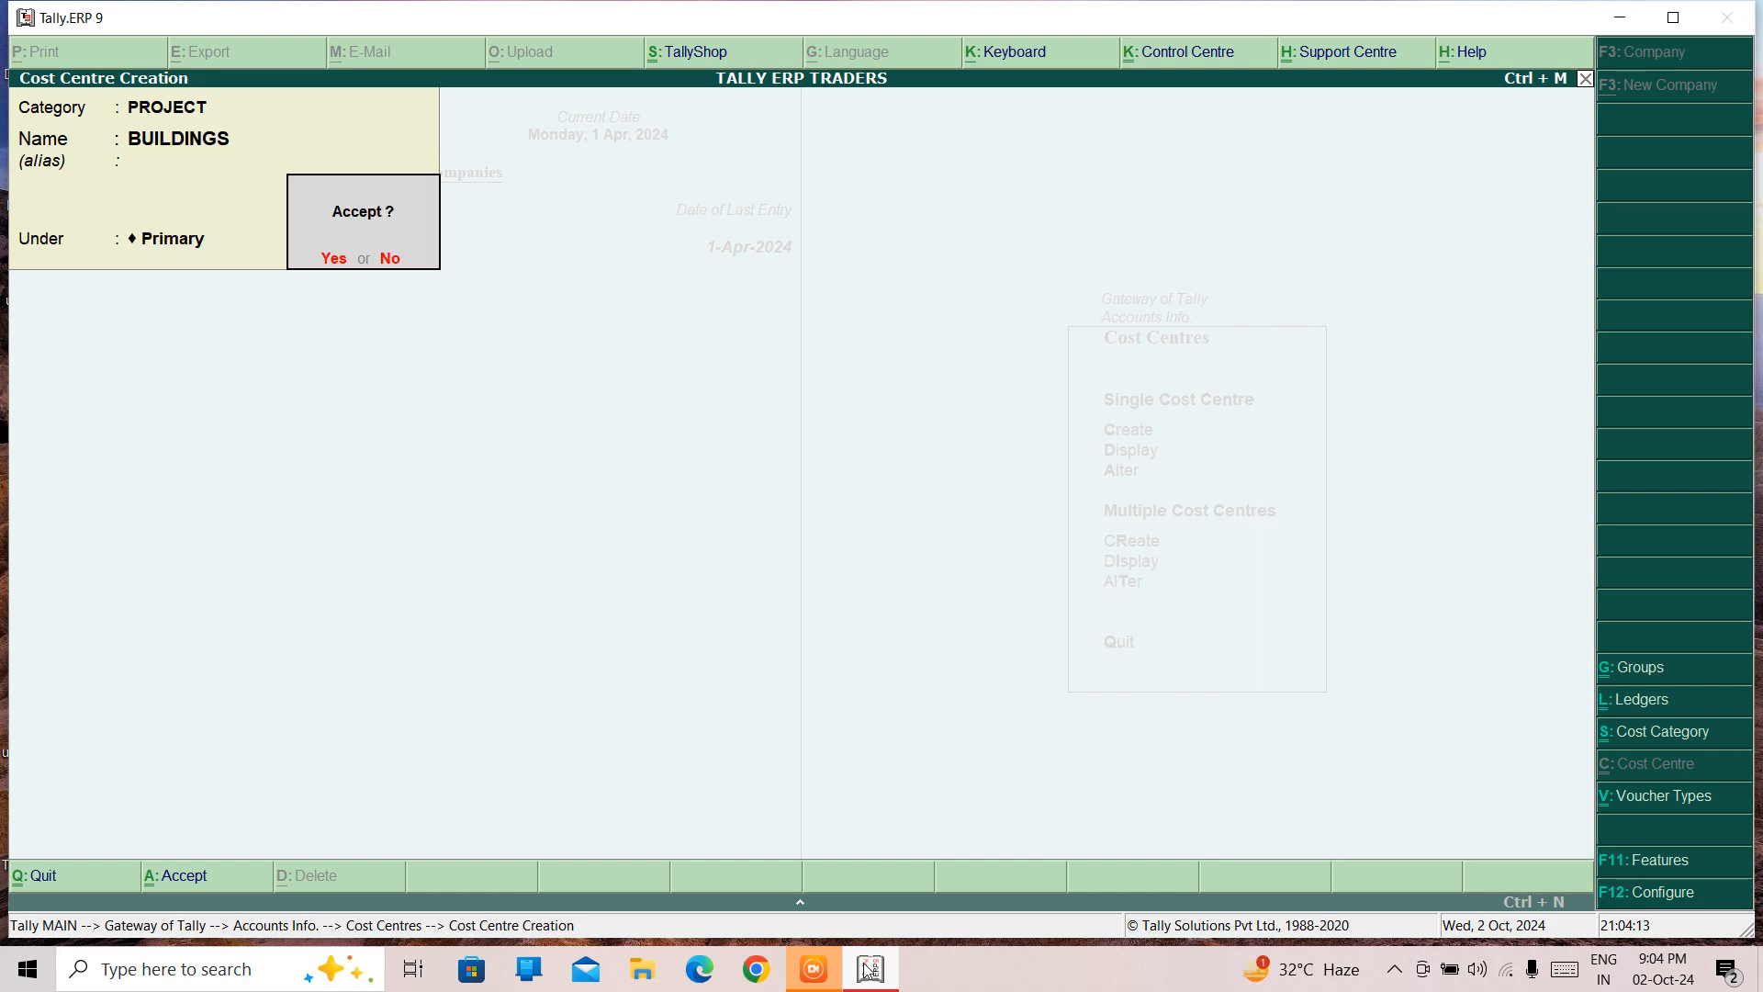
key("Return")
key("Escape")
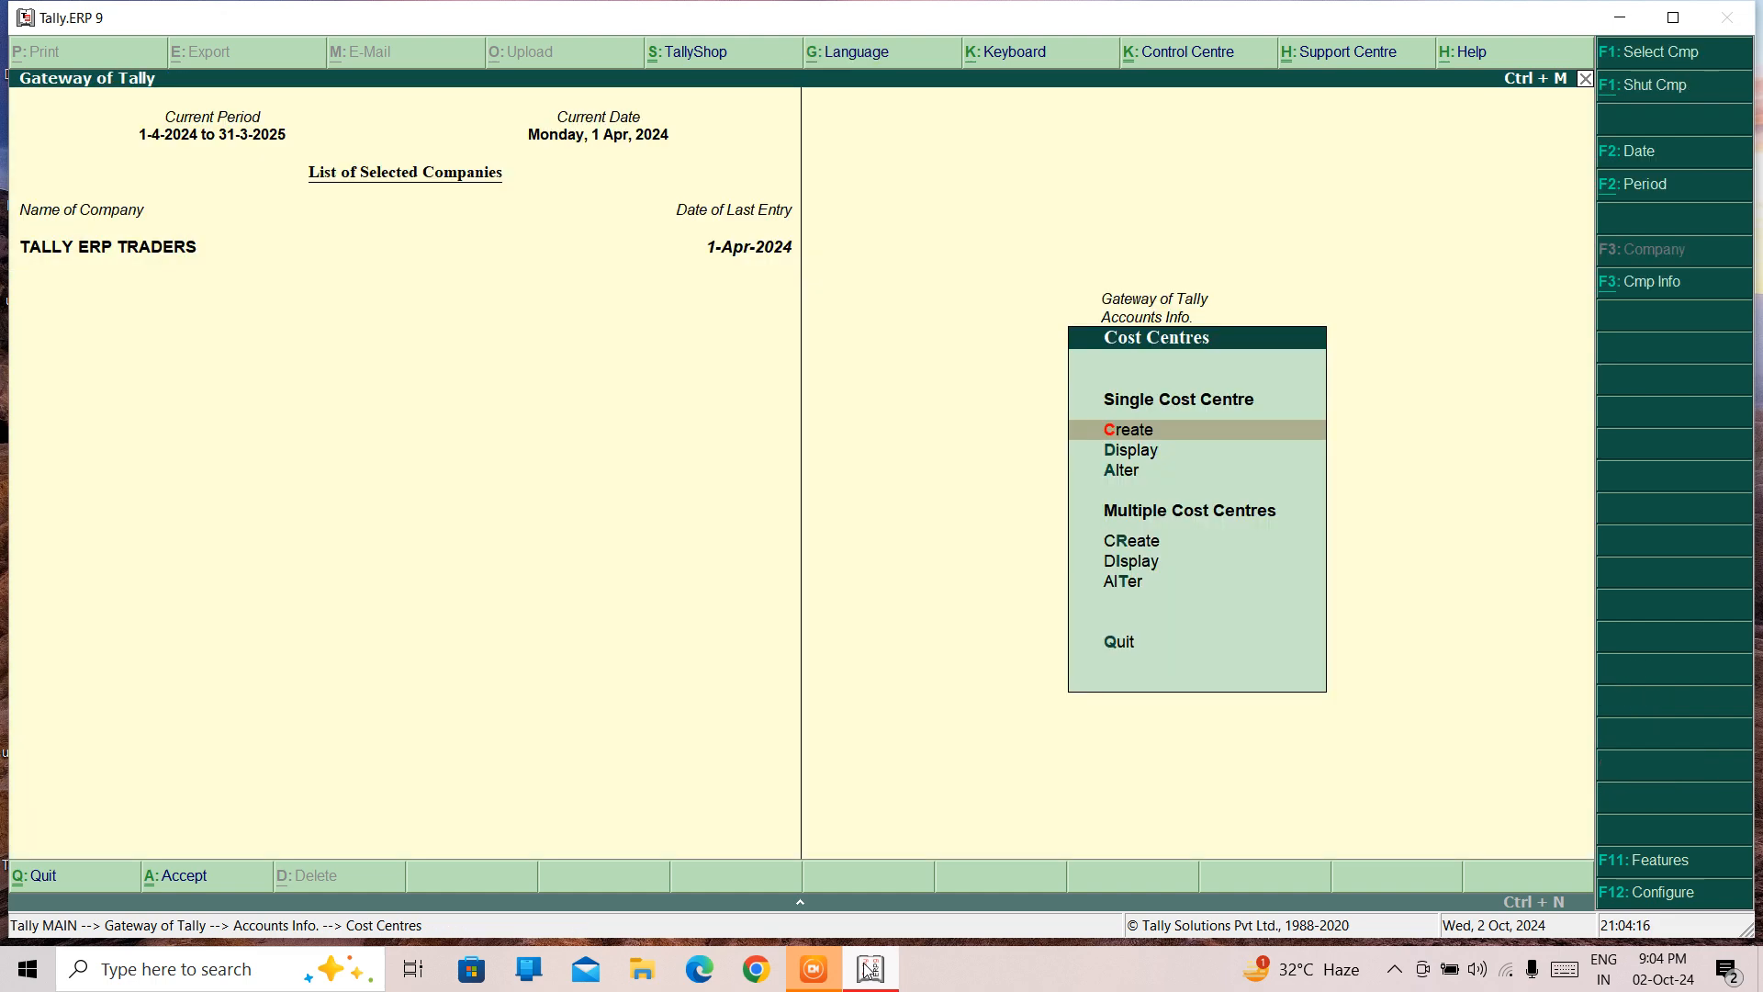
key("Escape")
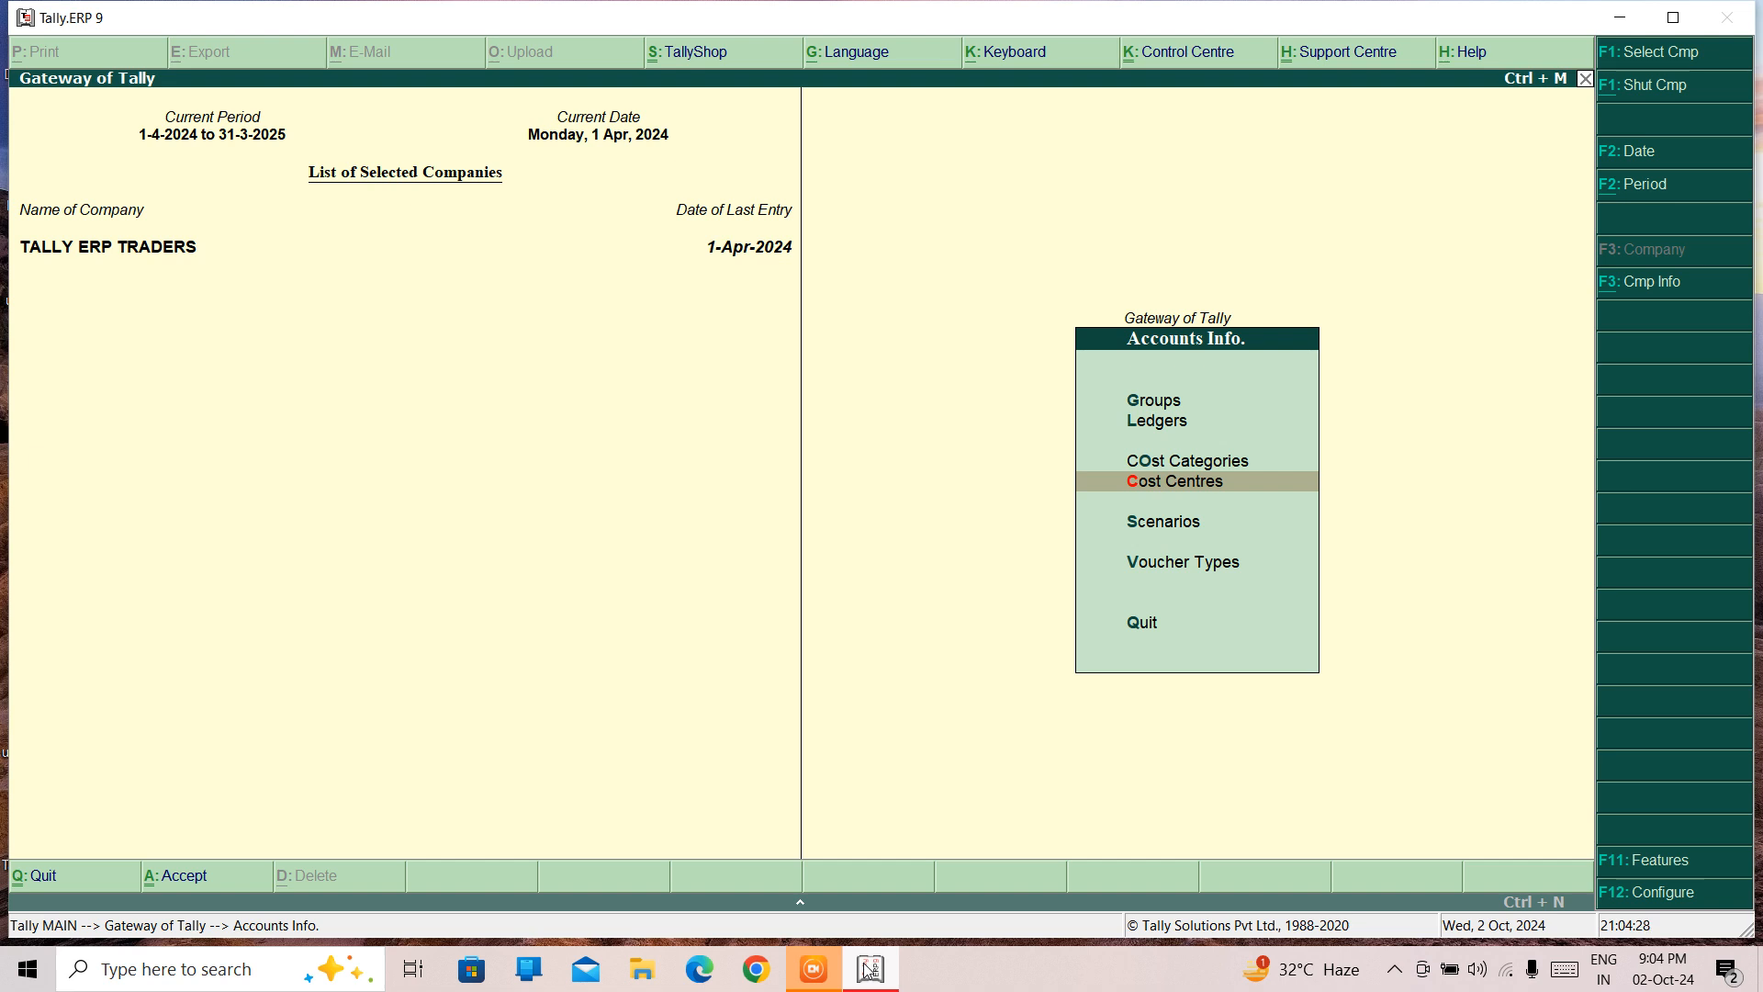
key("Escape")
Start a new single stock item in the inventory masters and name it BRICKS
key("Down")
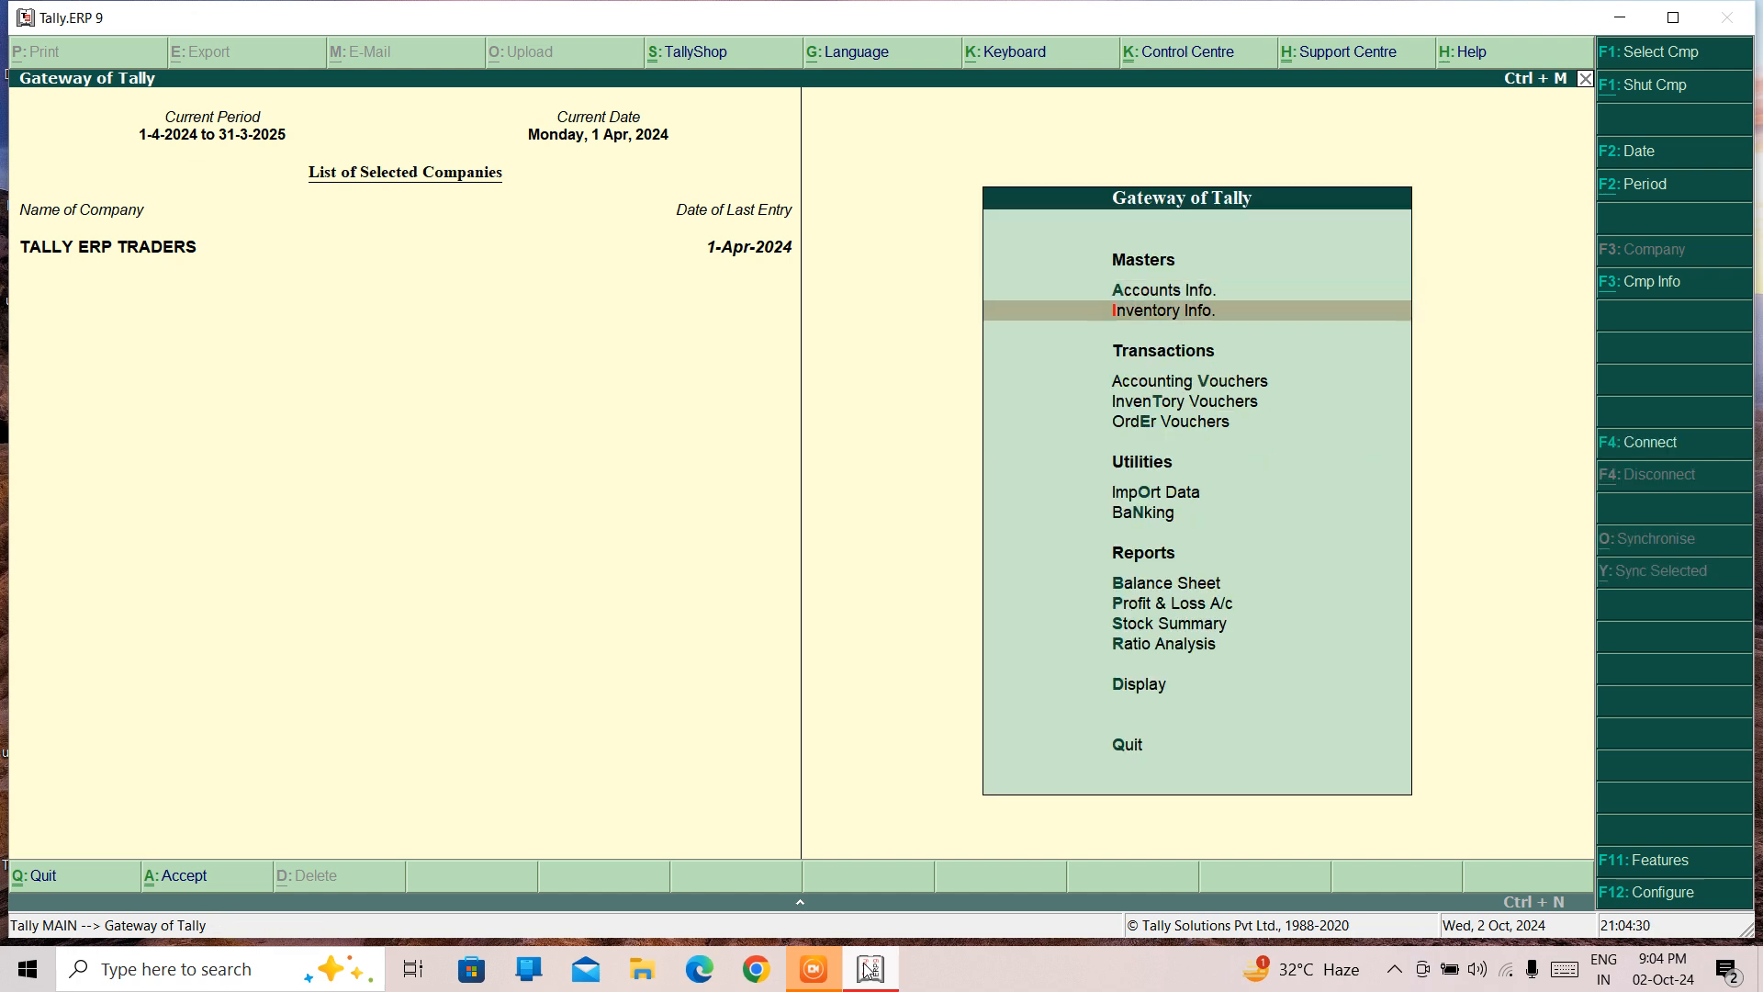
key("Down")
key("Down")
key("Up")
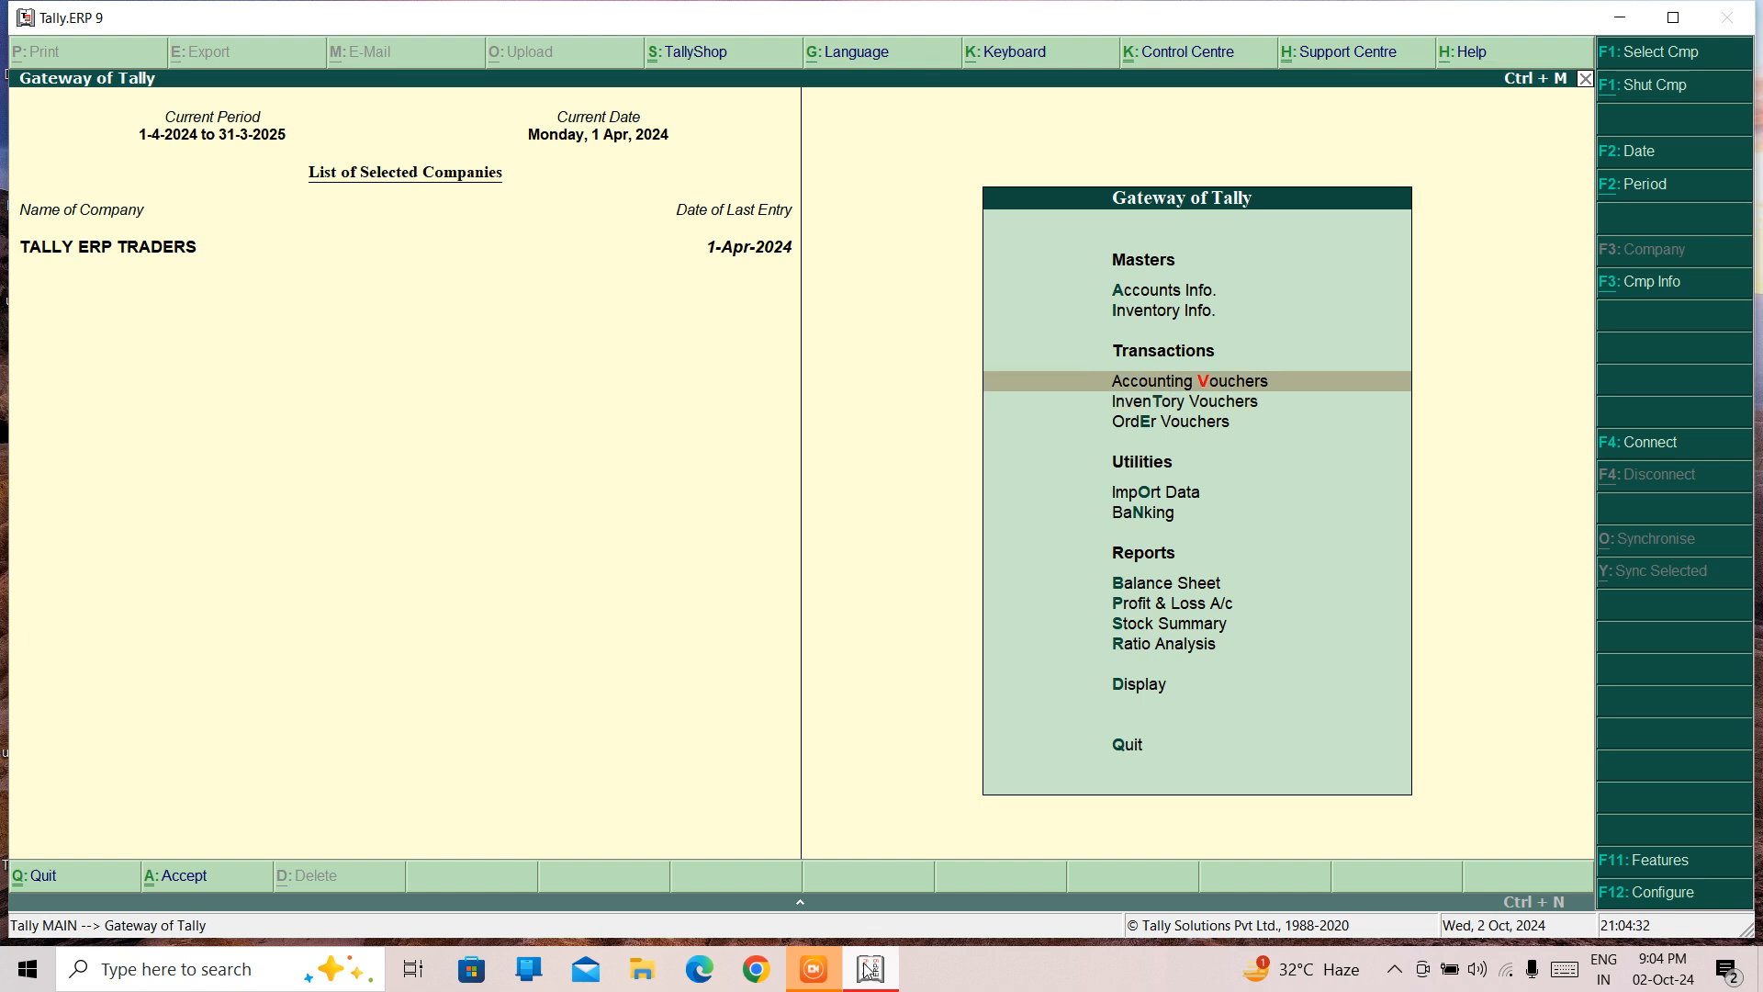
key("Up")
key("Return")
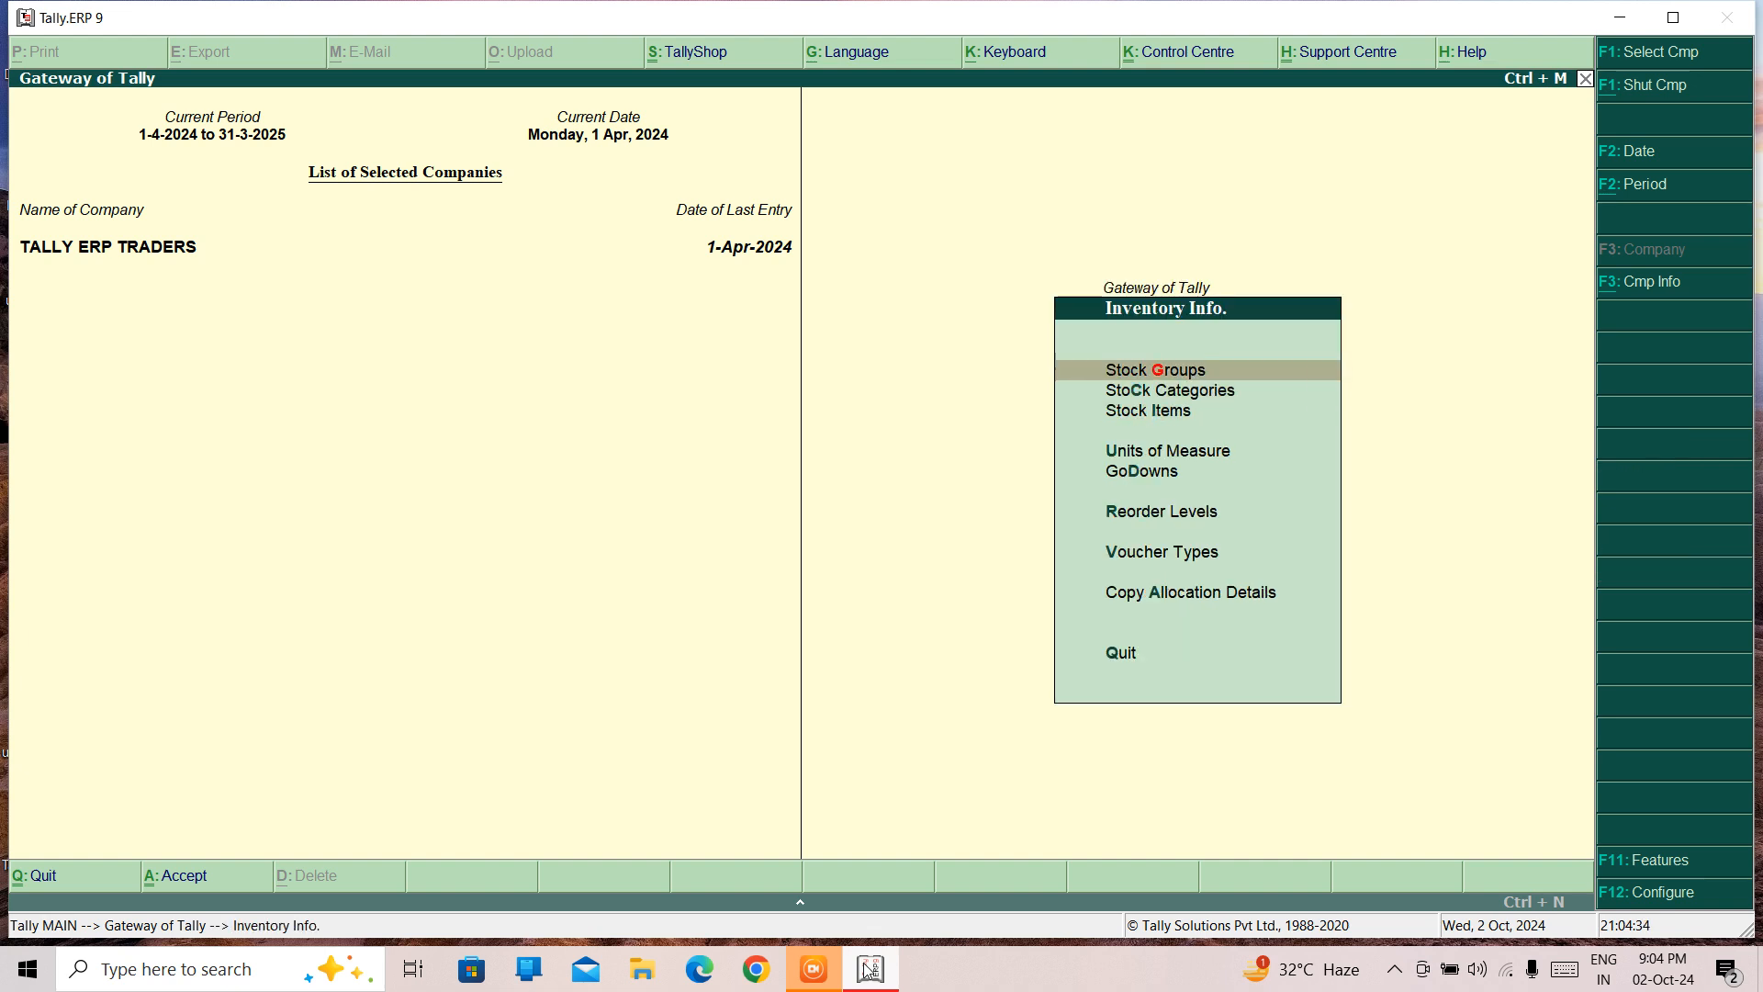
key("Down")
key("Down")
key("Return")
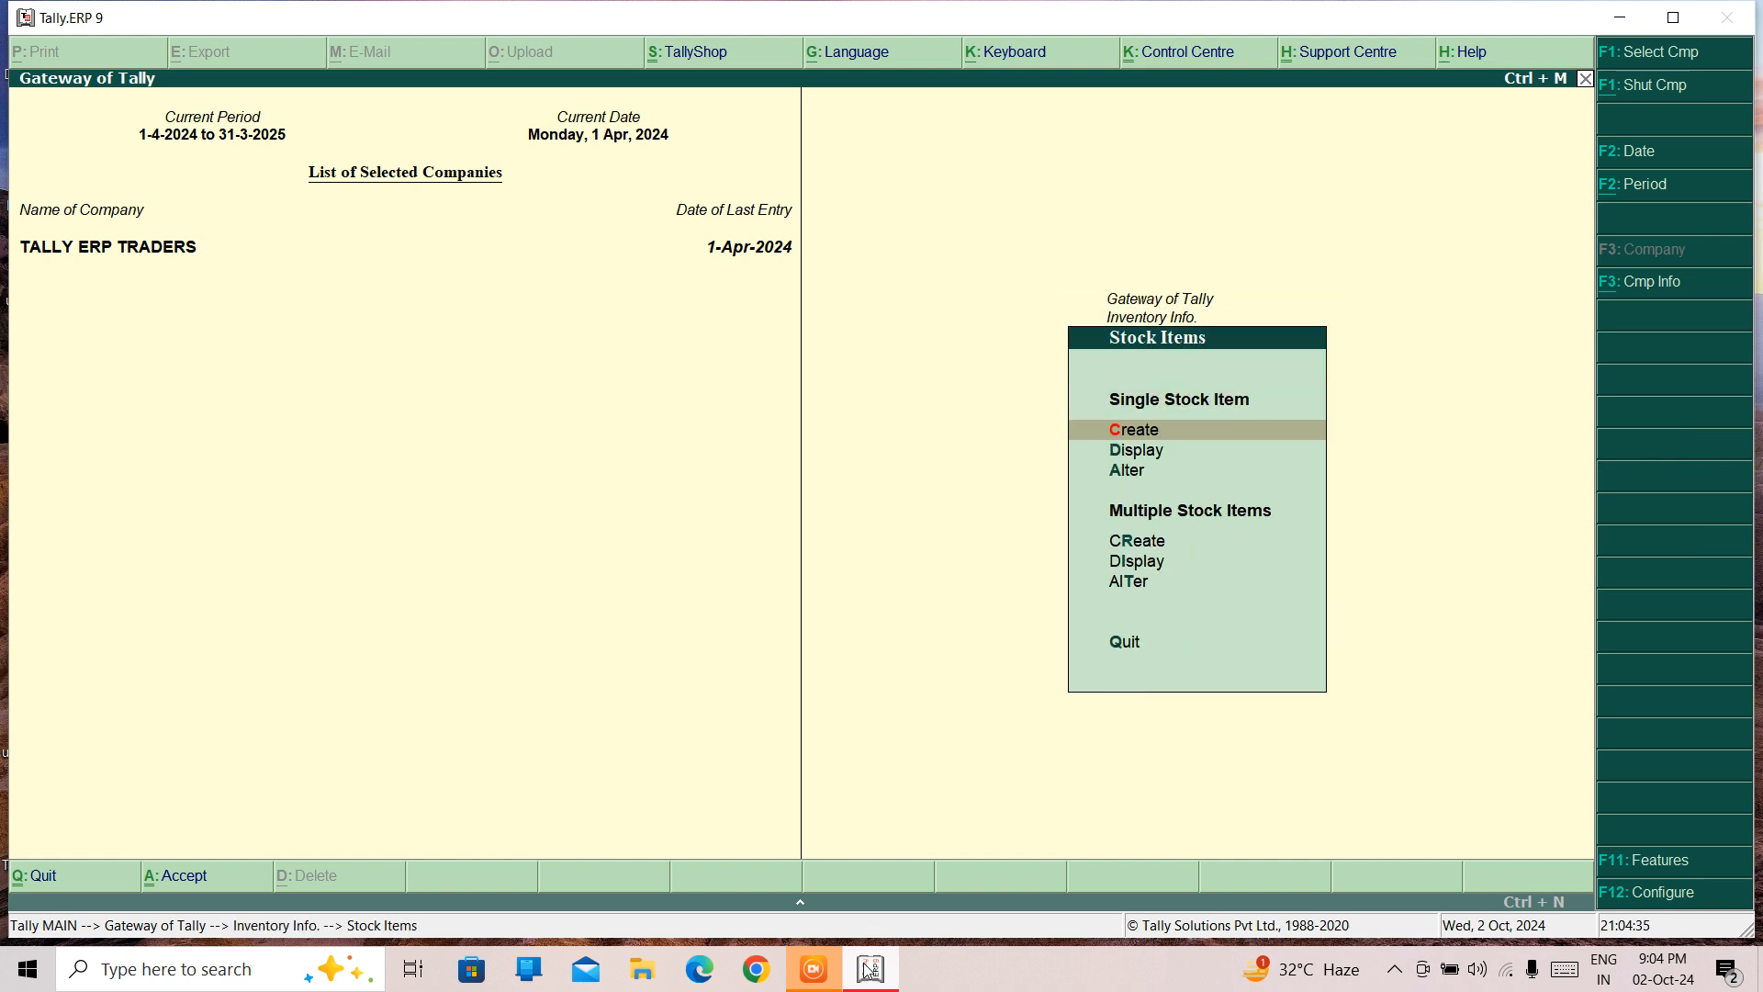
key("Return")
type("BRI")
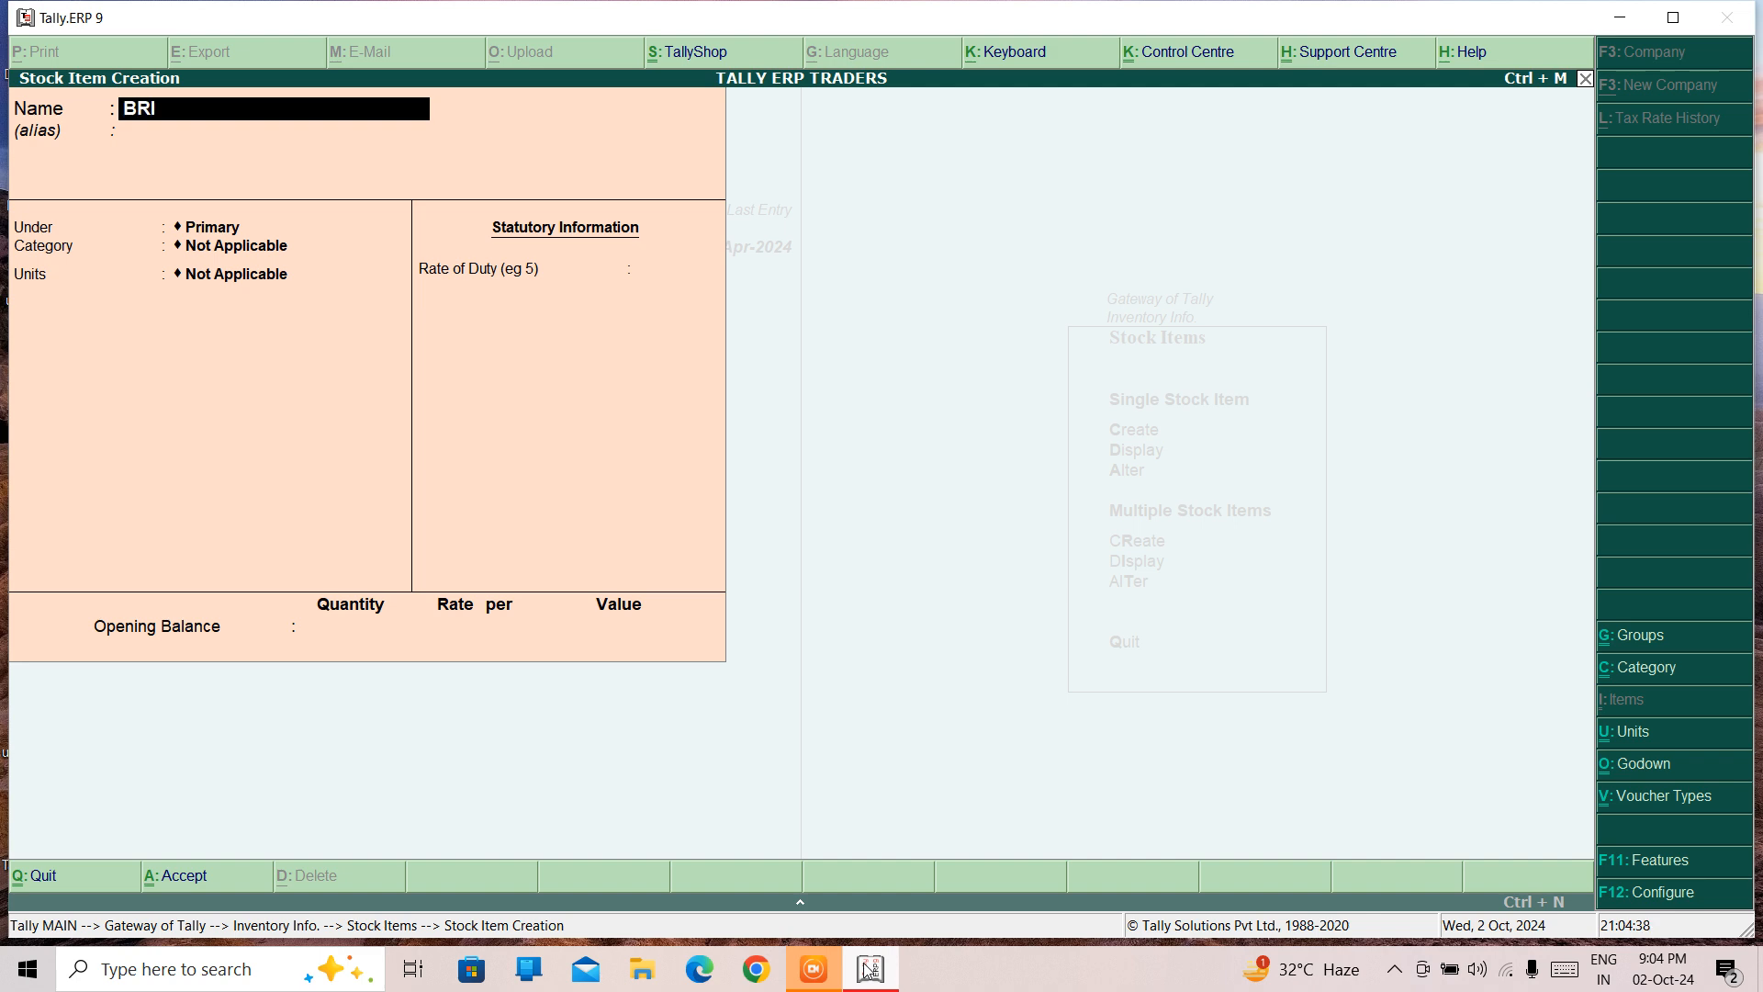
type("CKW")
key("BackSpace")
type("S")
key("Return")
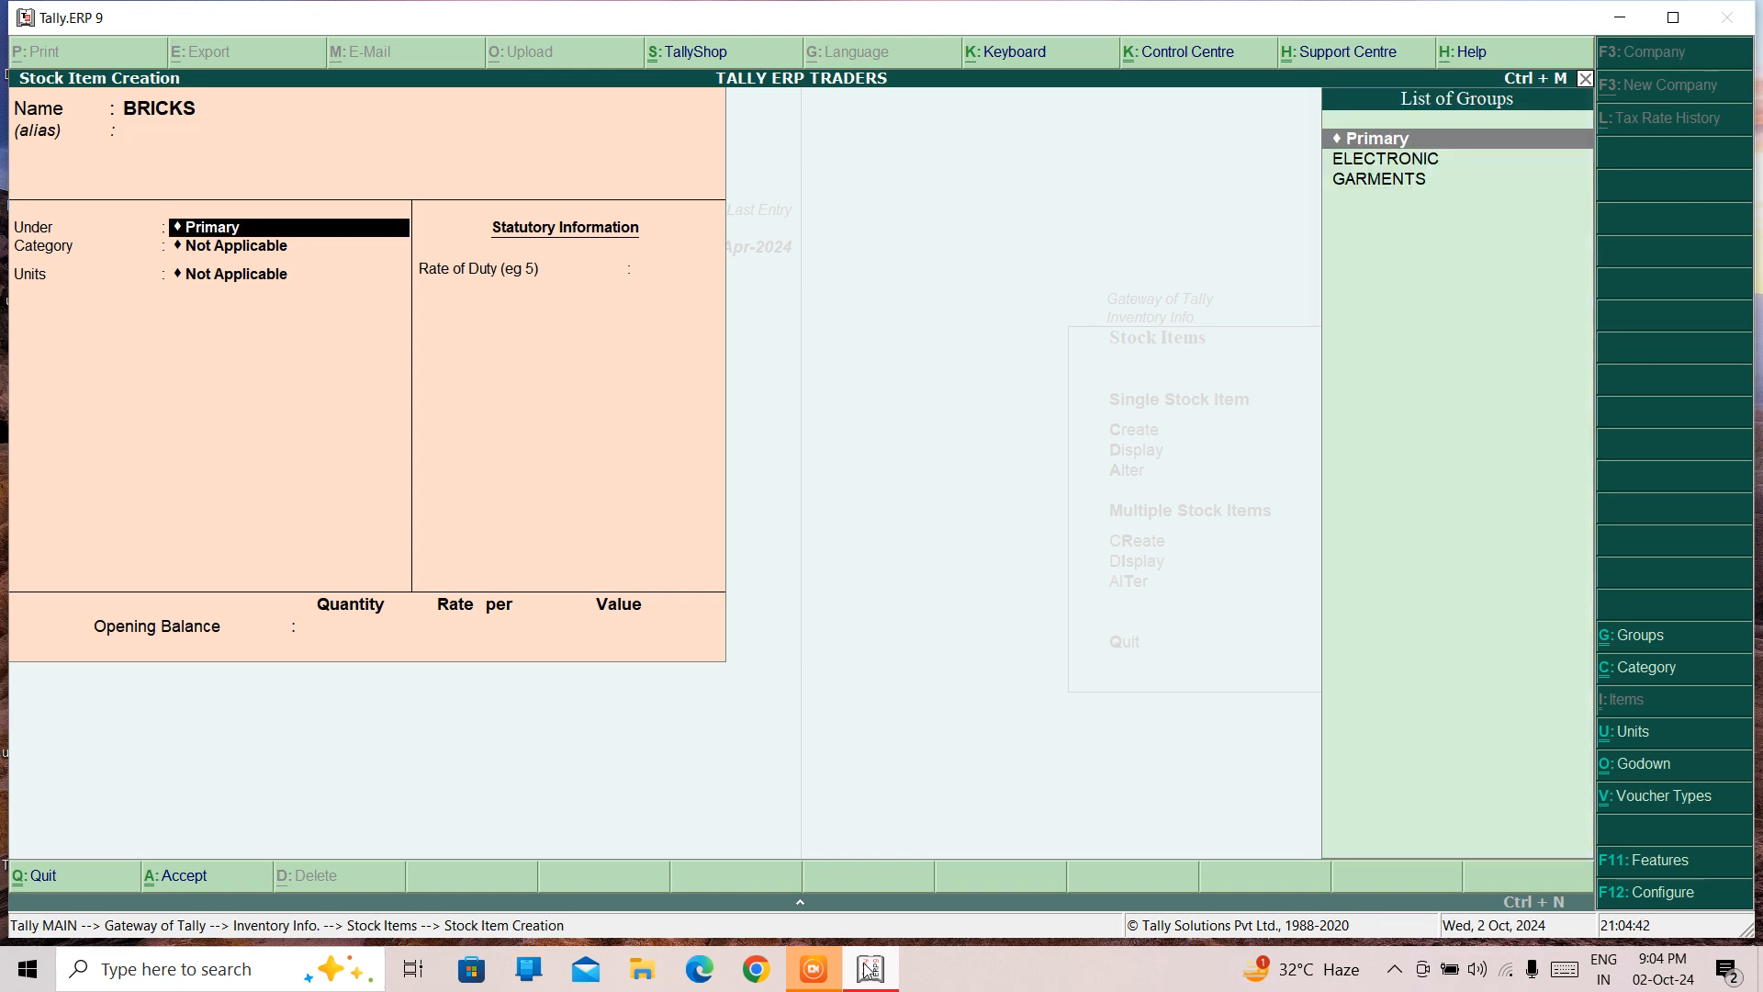
Place the BRICKS stock item under Primary with NOS as its unit and leave stock item creation
key("Return")
key("Down")
key("Down")
key("Down")
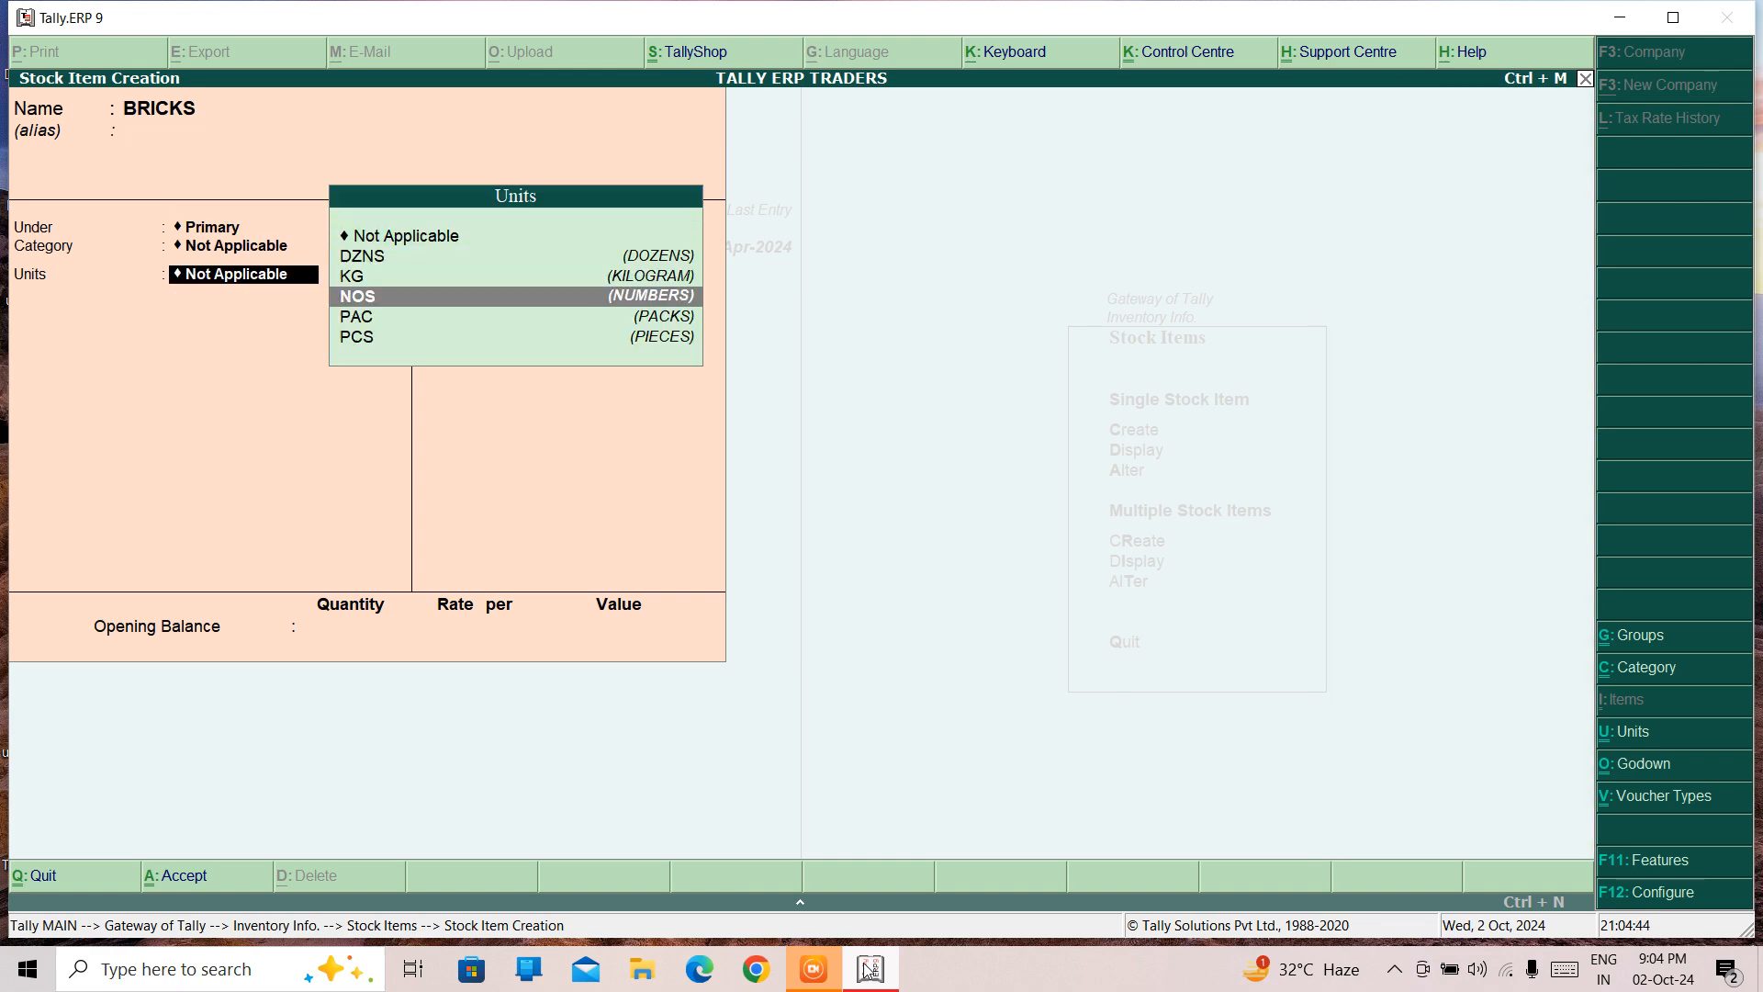
key("Down")
key("Up")
key("Up")
key("Up")
key("Up")
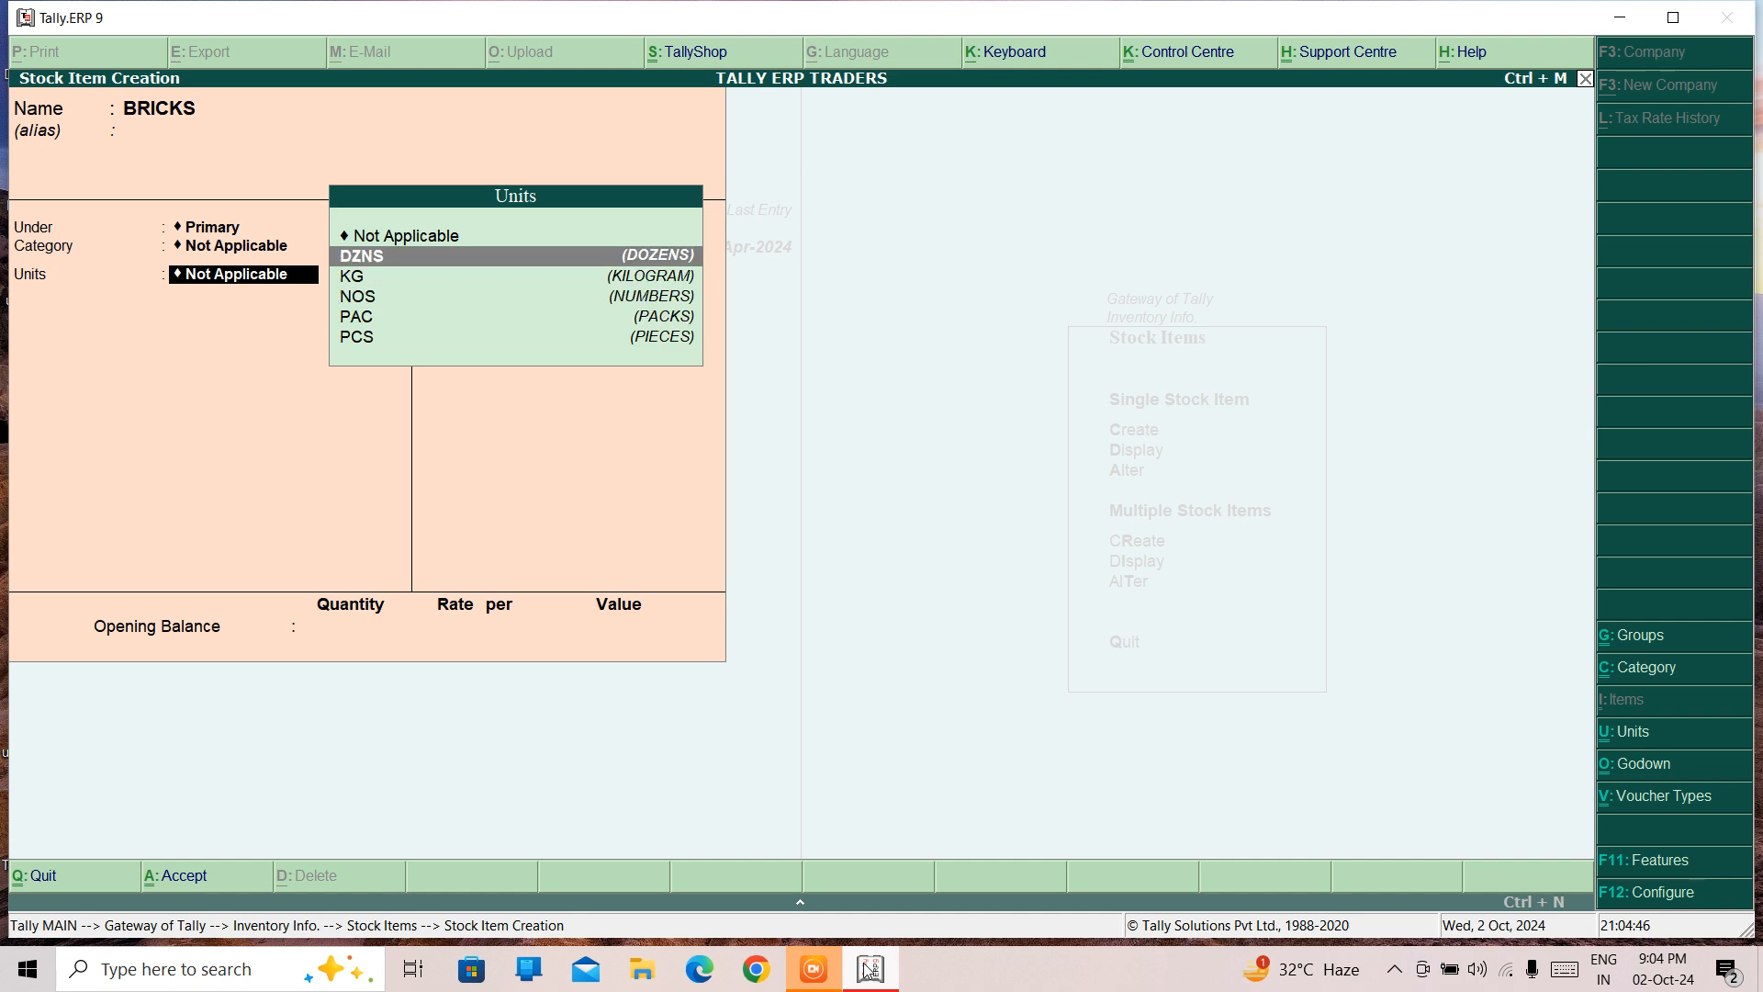
key("Down")
key("Down")
key("Down")
key("Return")
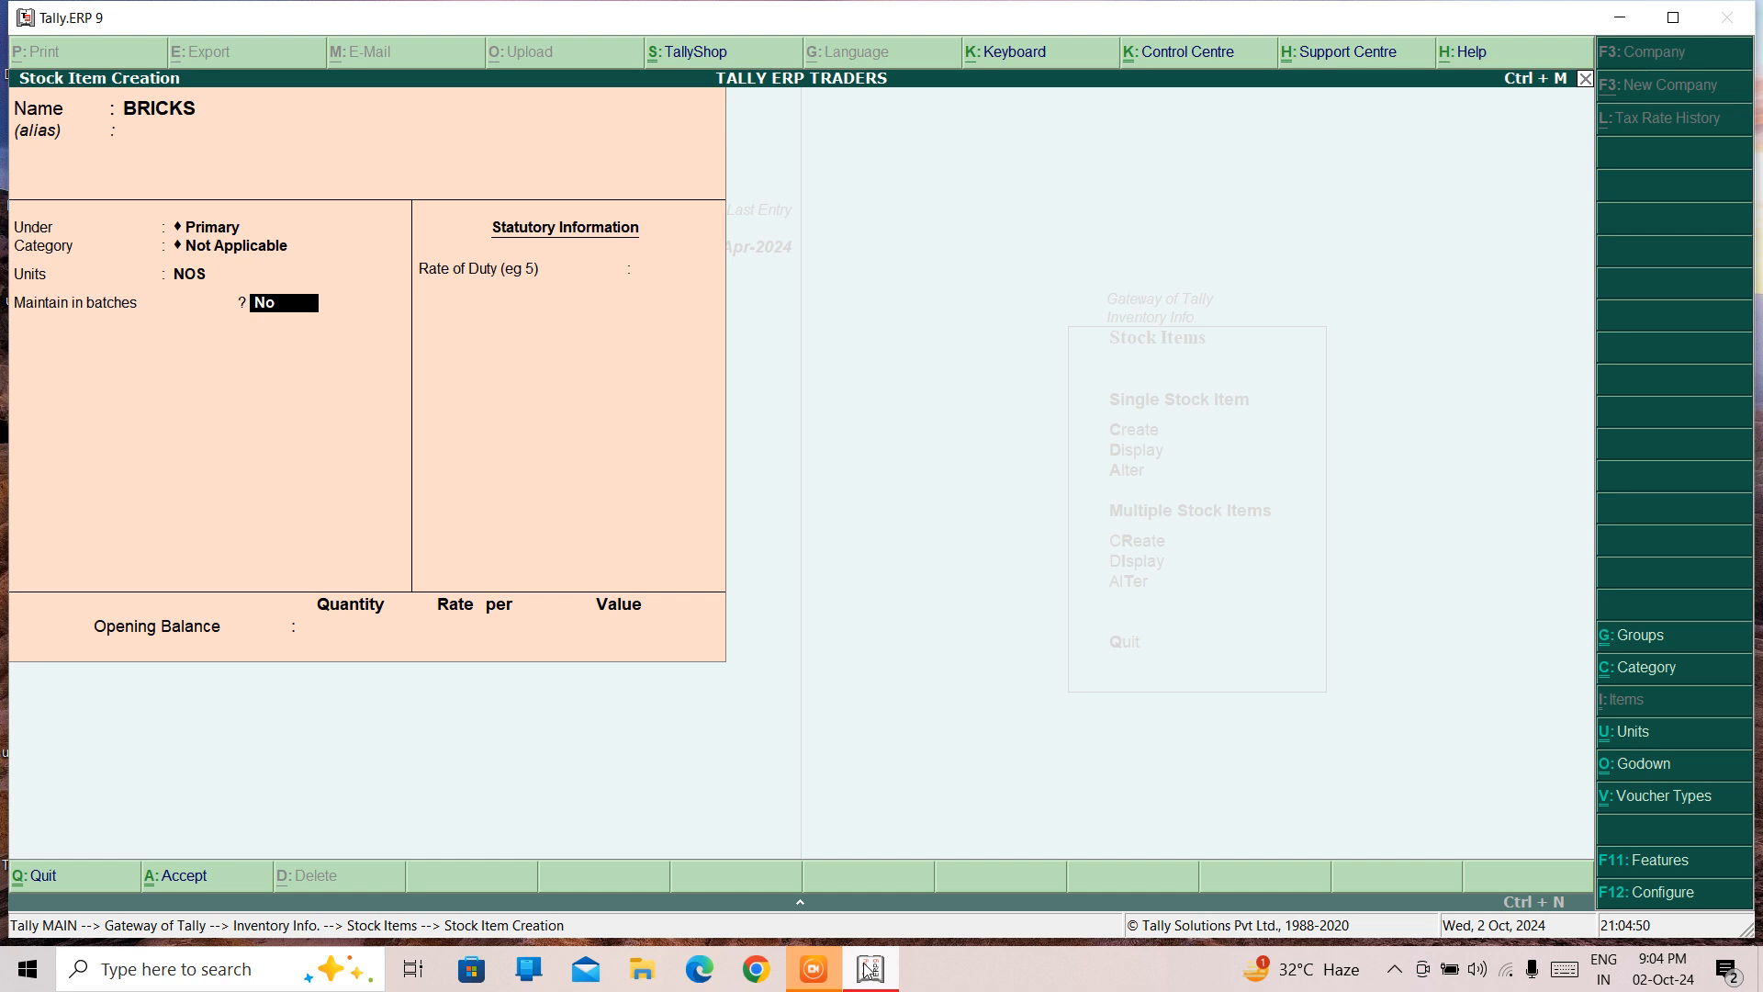
key("Escape")
key("Escape")
key("y")
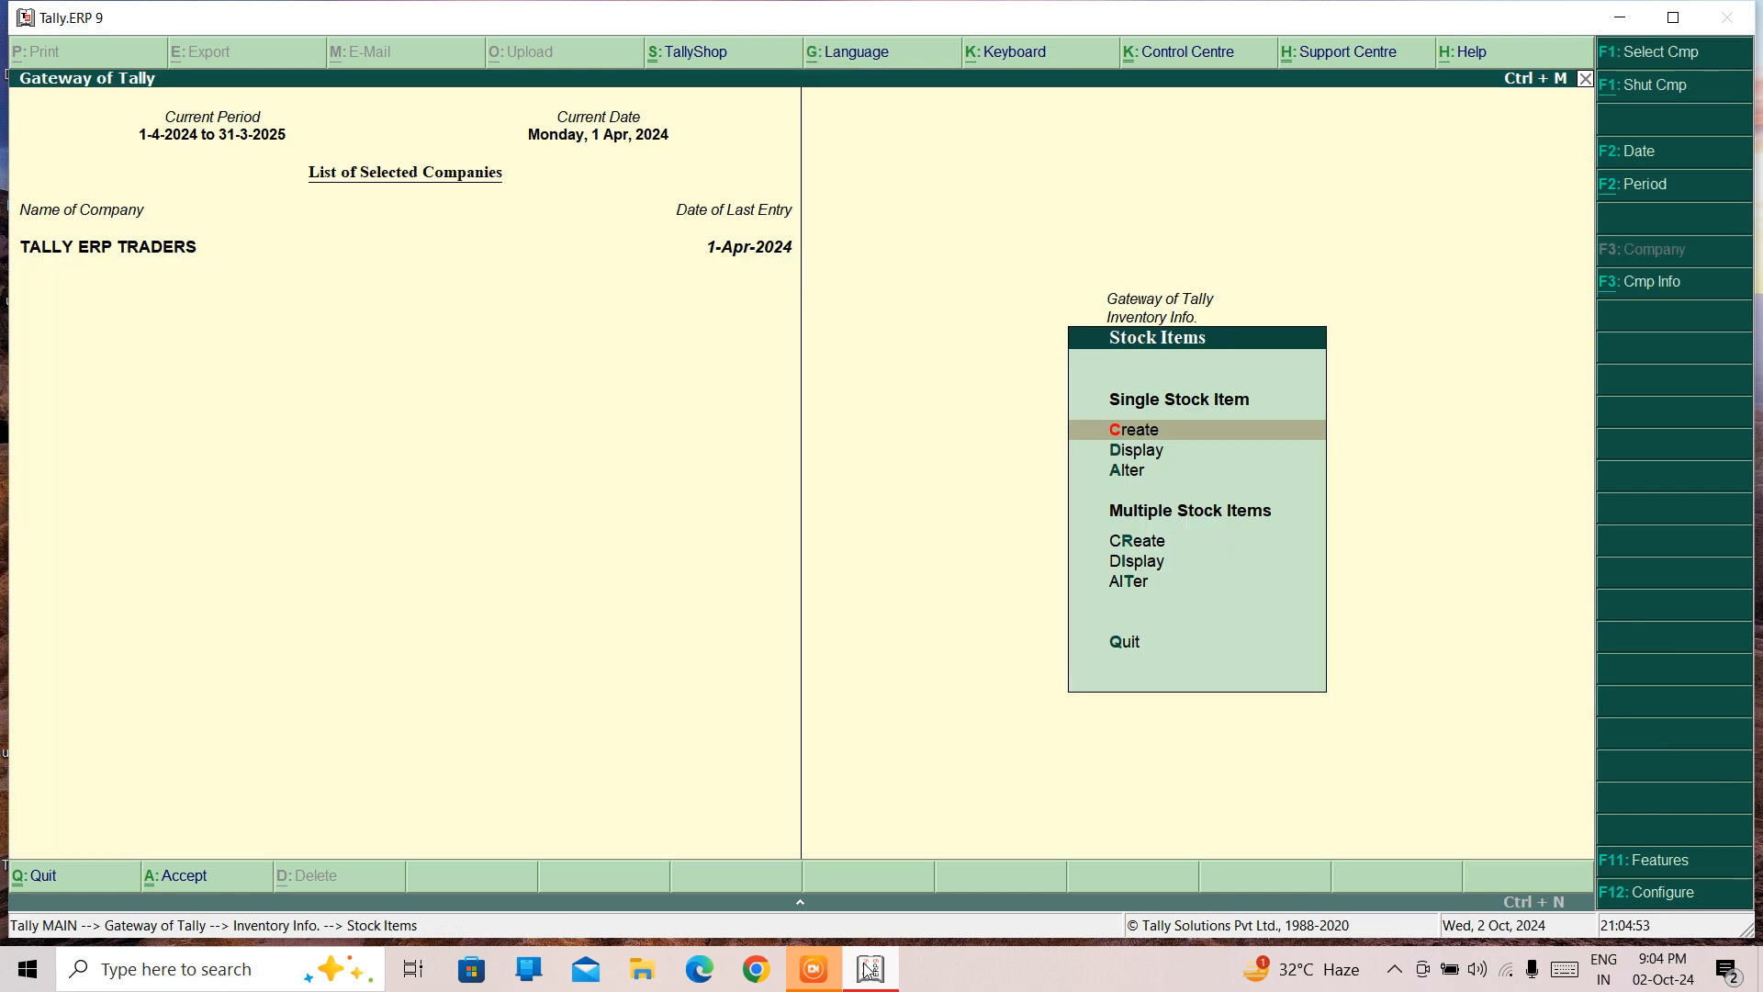
key("Escape")
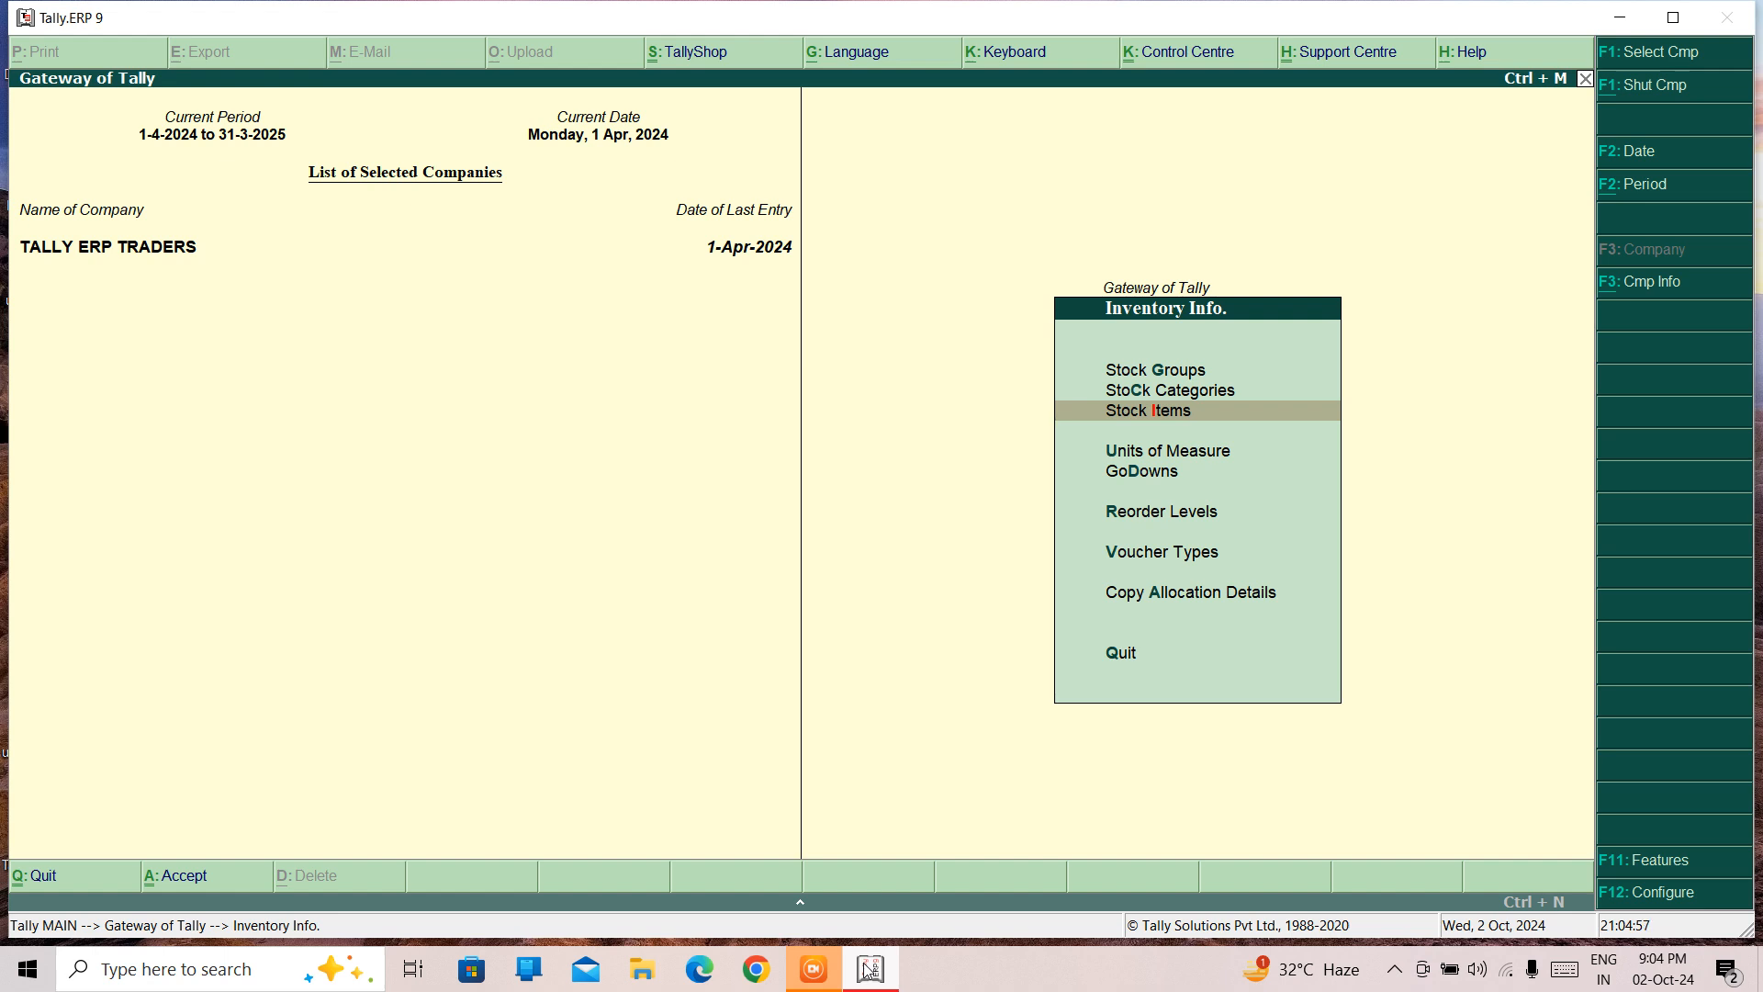
key("Escape")
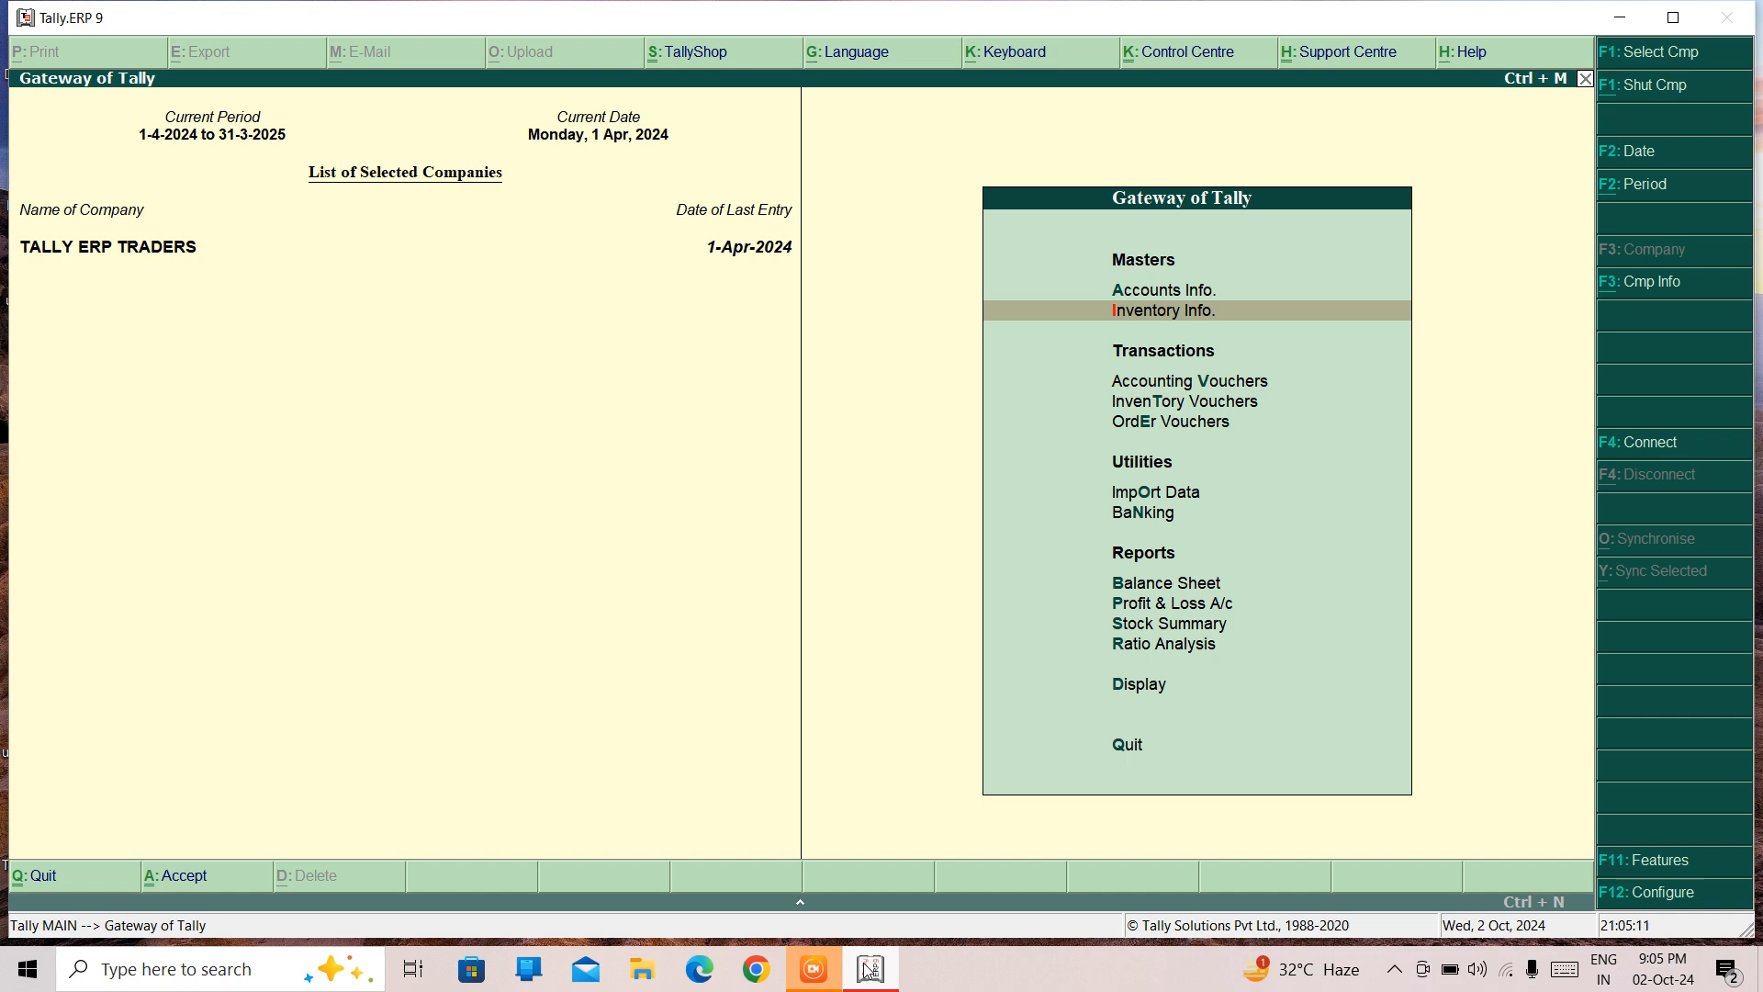
Start a new single ledger in the accounts masters and name it ABC TRADERS
key("Down")
key("Up")
key("Up")
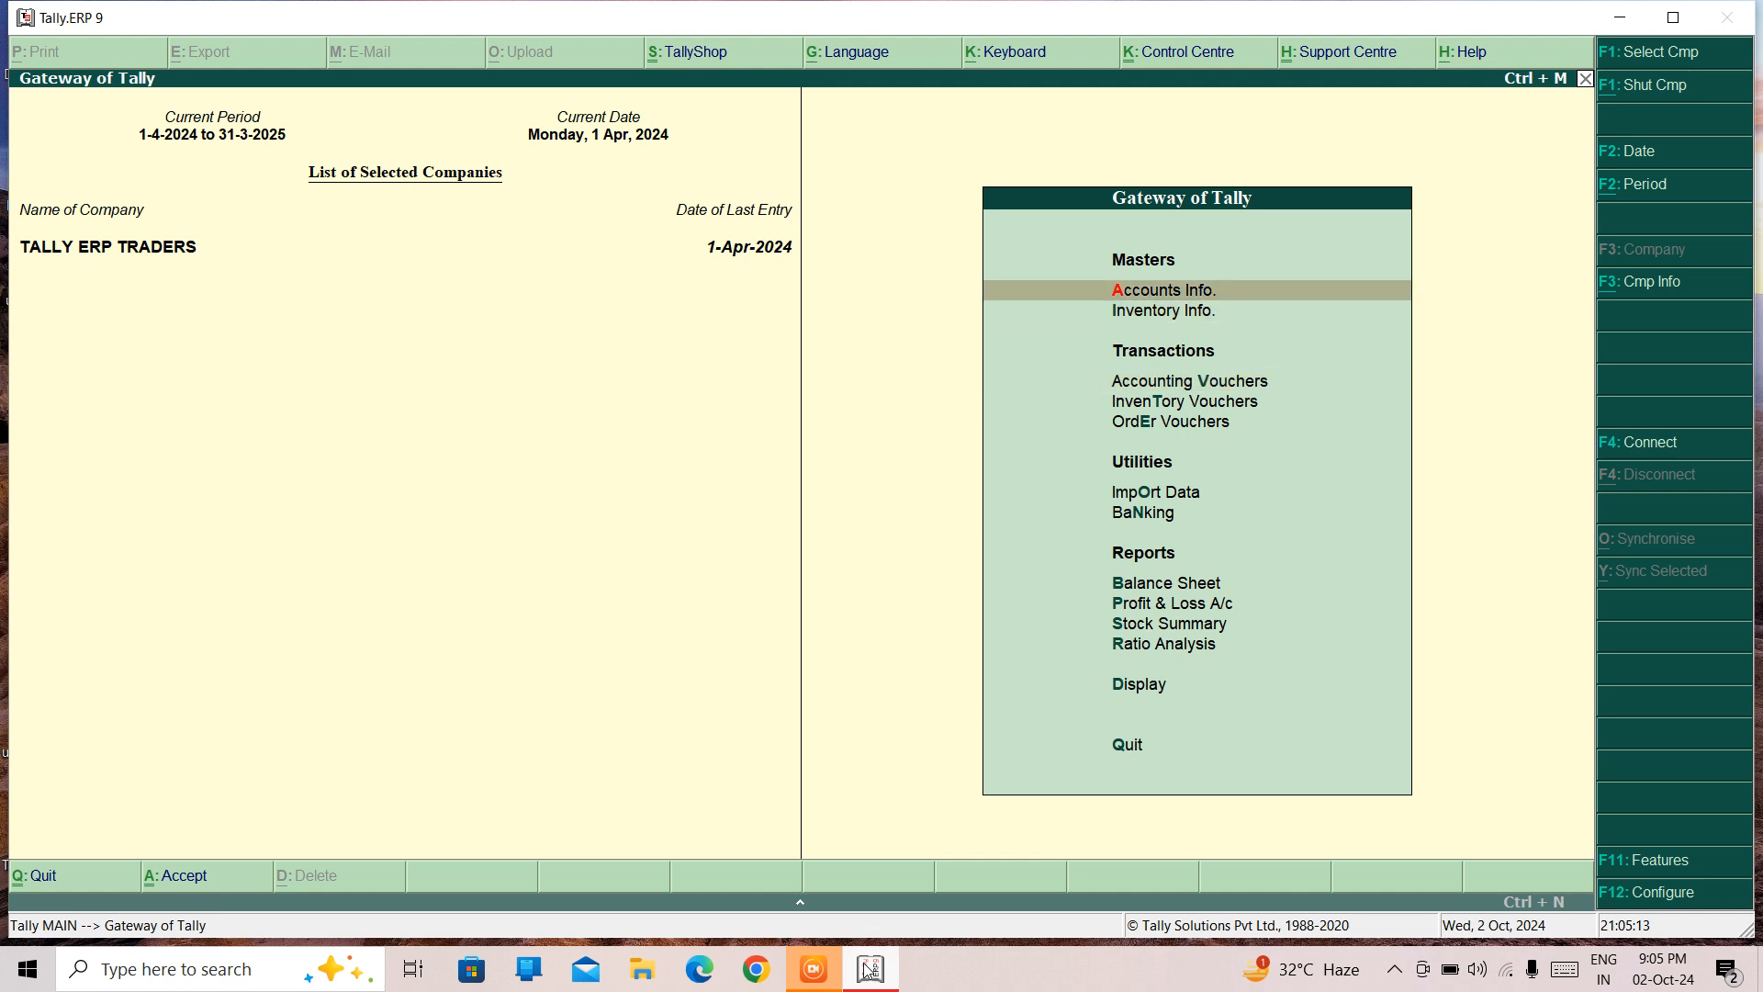
key("Return")
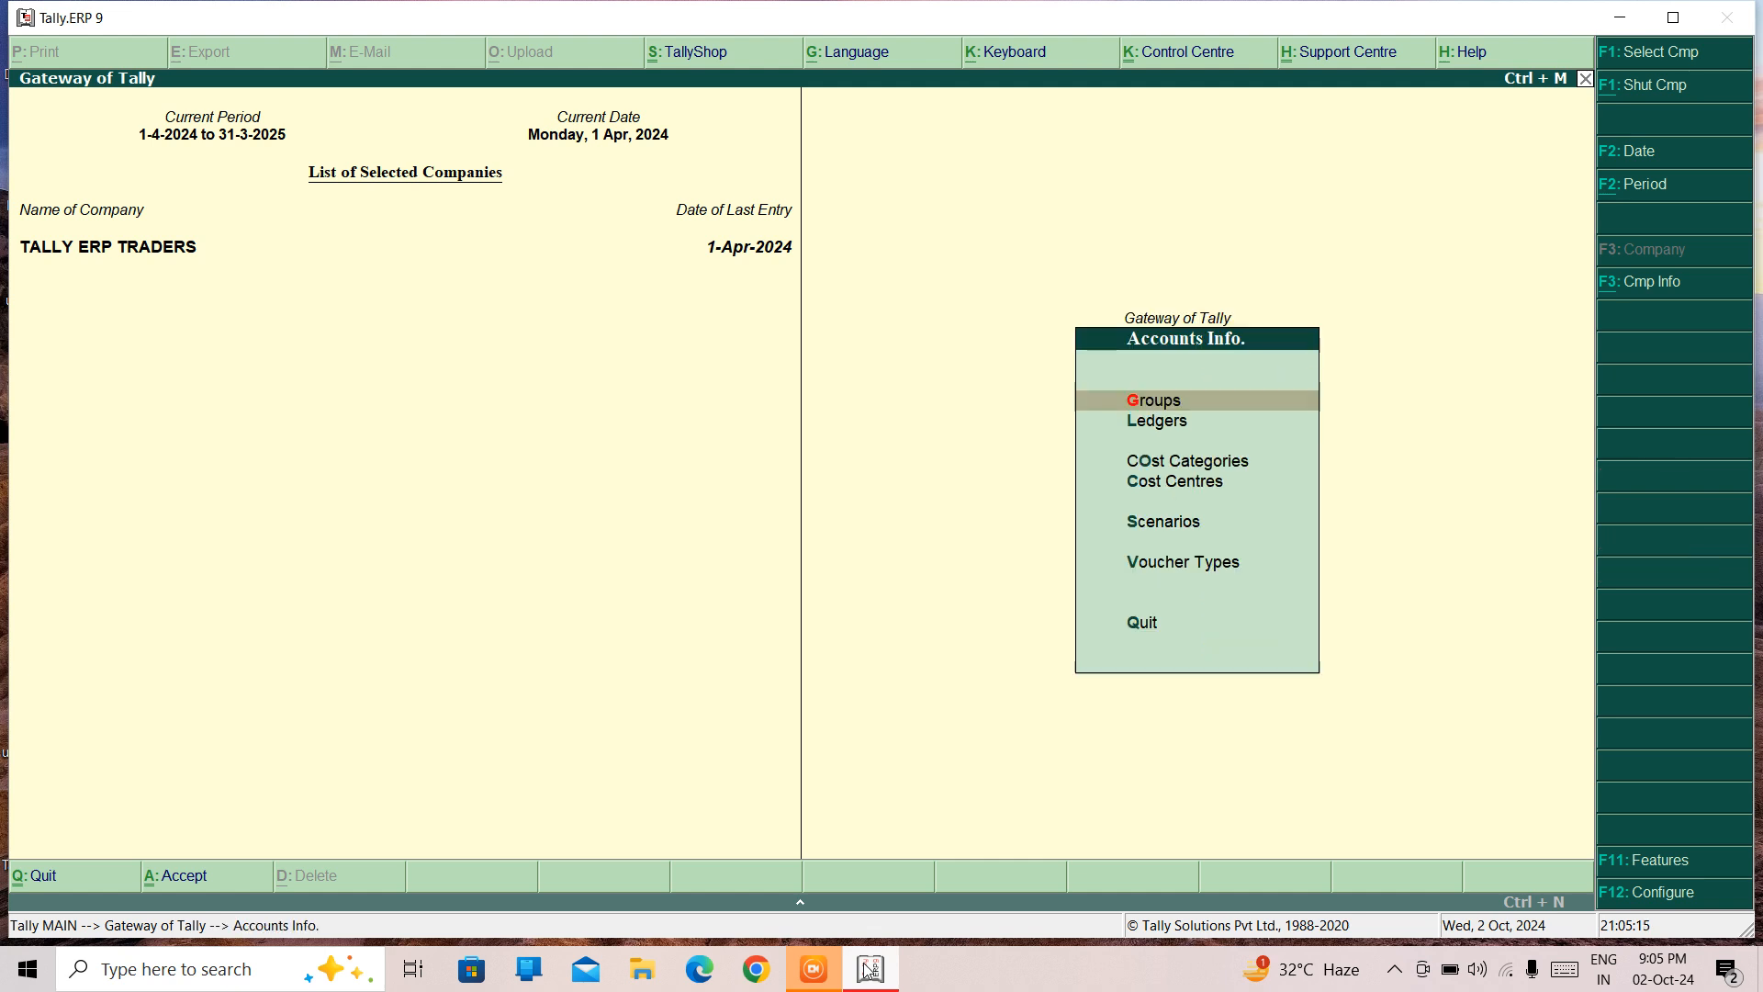
key("Down")
key("Return")
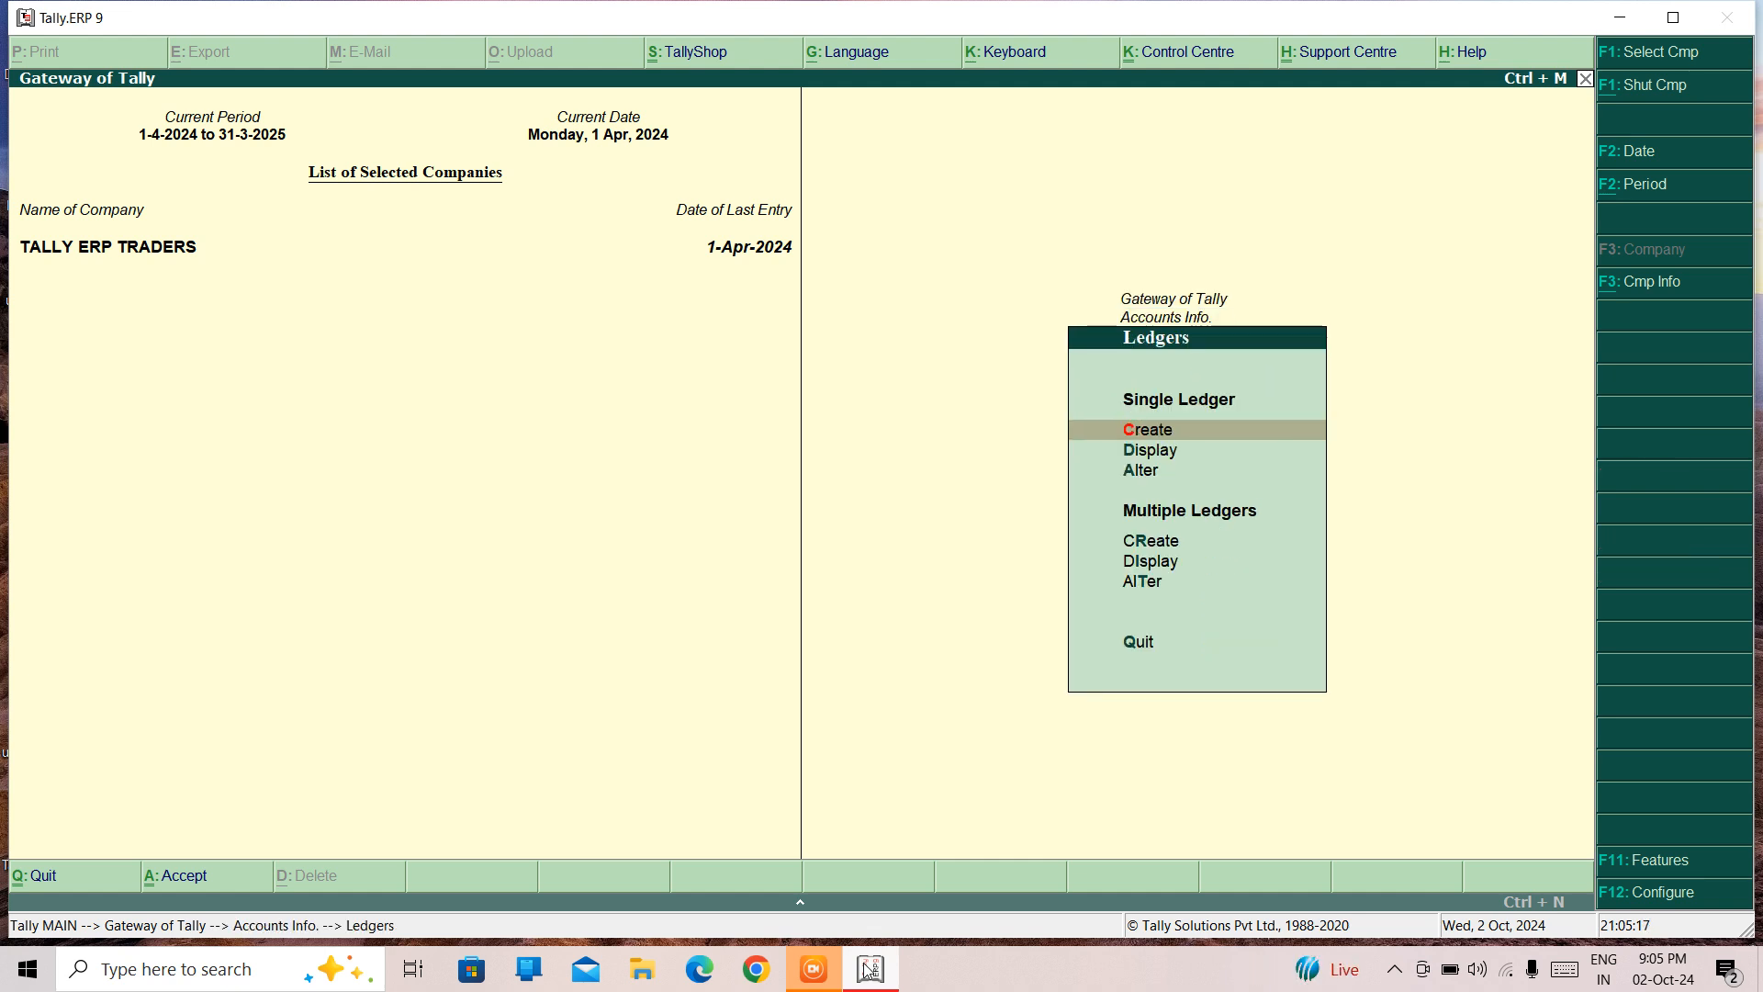
key("Return")
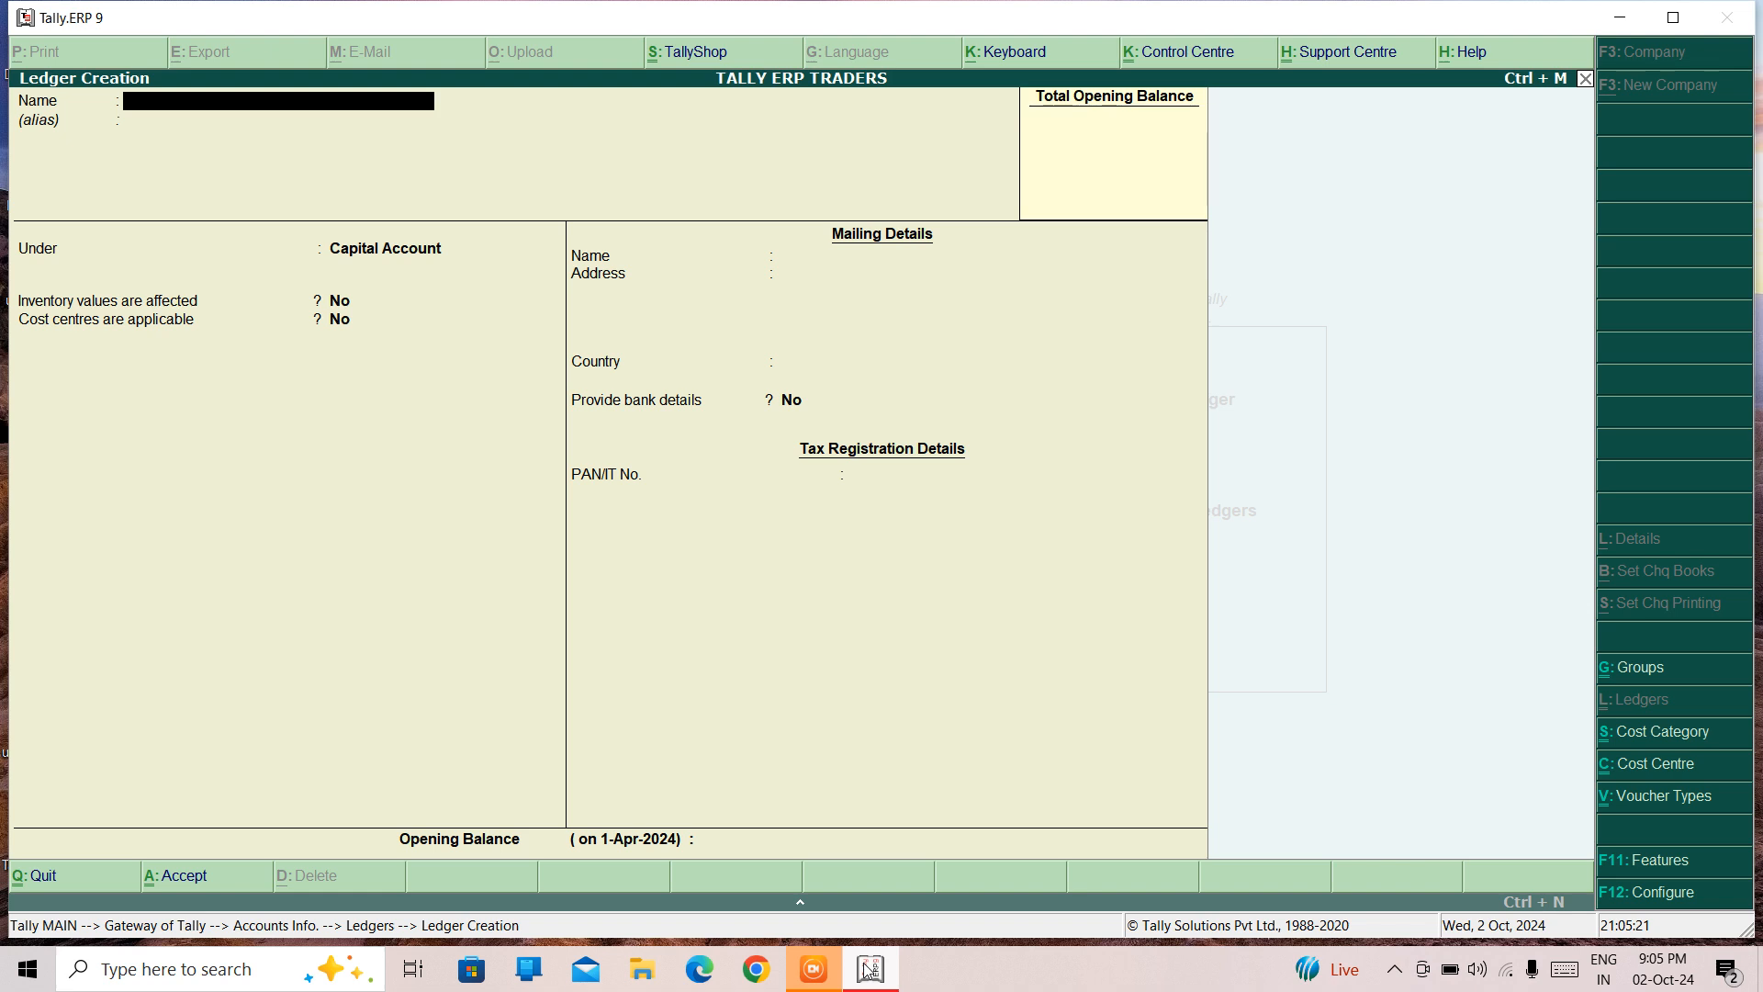
type("ABC TRADERS")
key("Return")
key("Return")
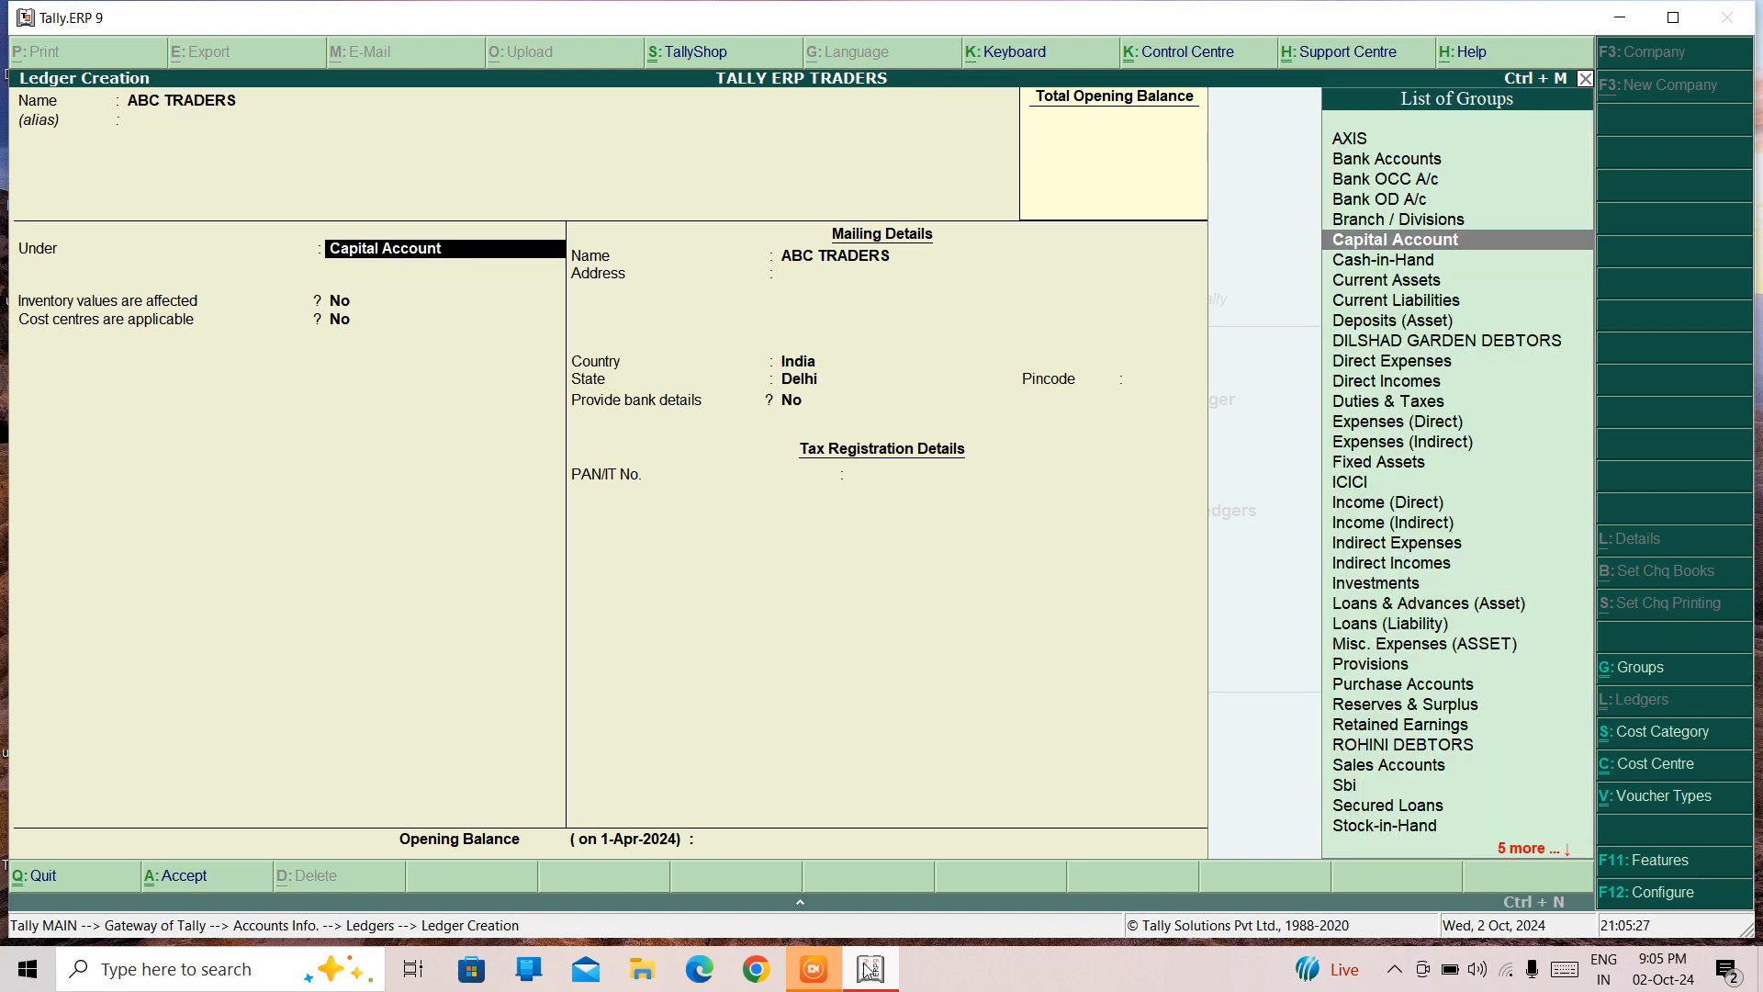
Place the ABC TRADERS ledger under Sundry Creditors and save it
type("SUNDRY C")
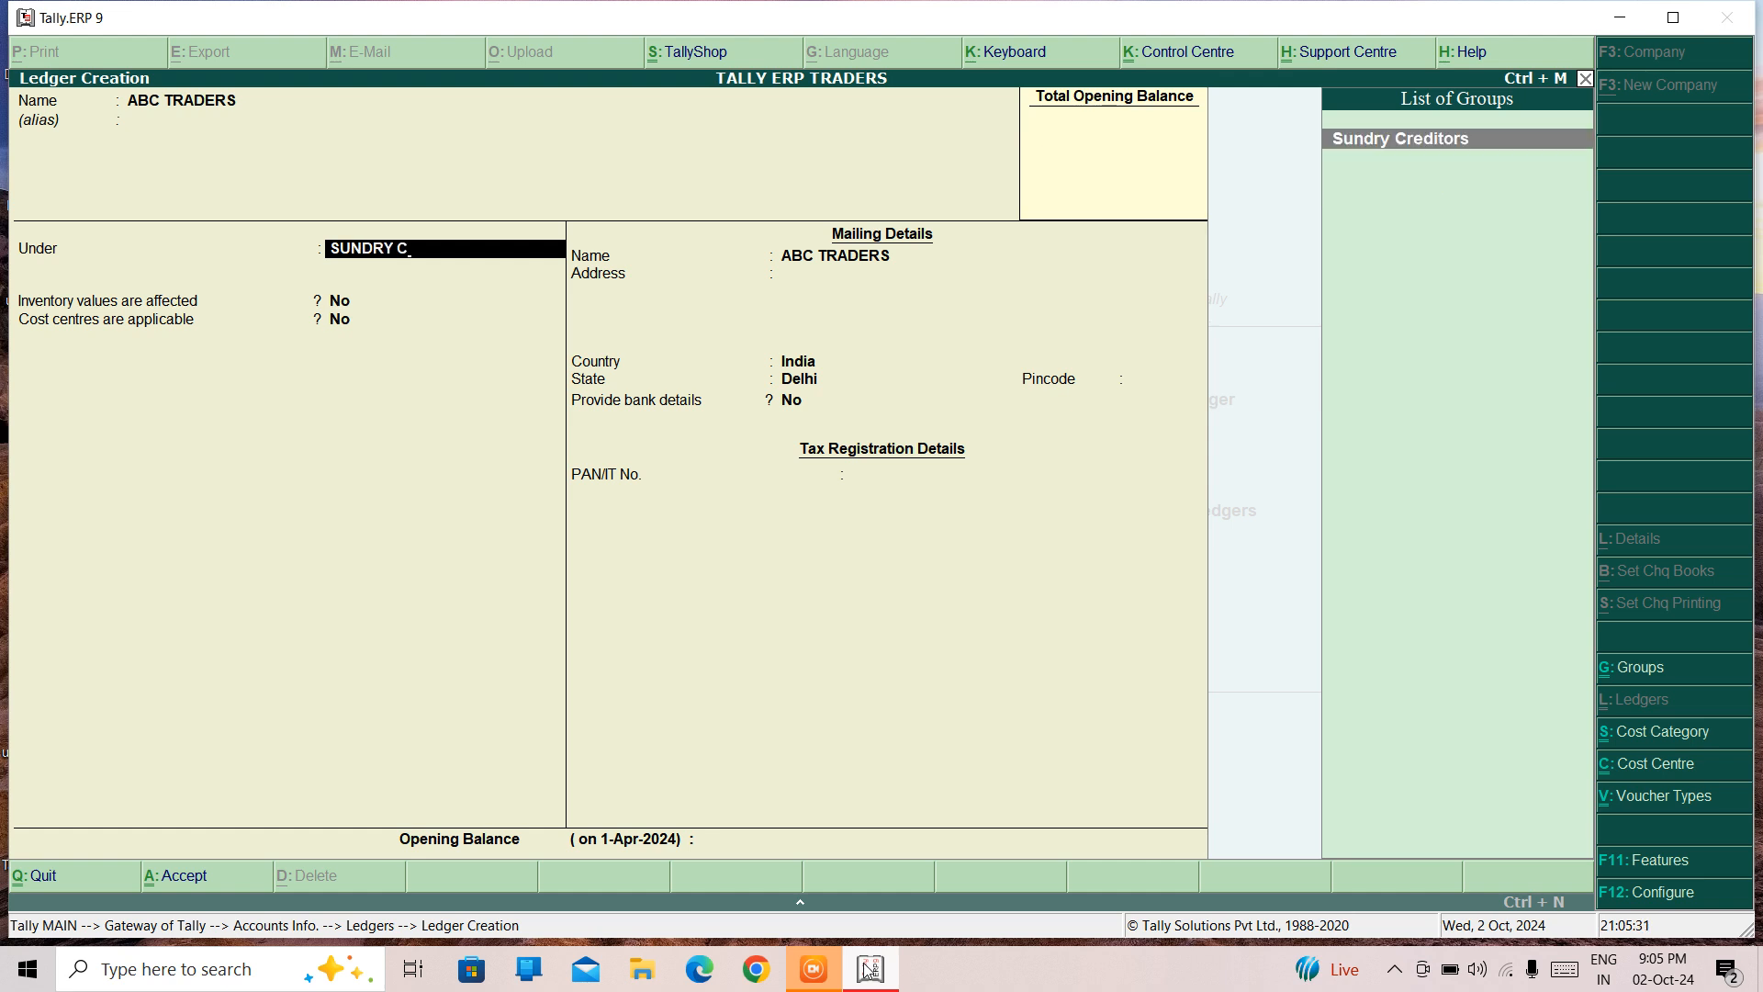
key("Return")
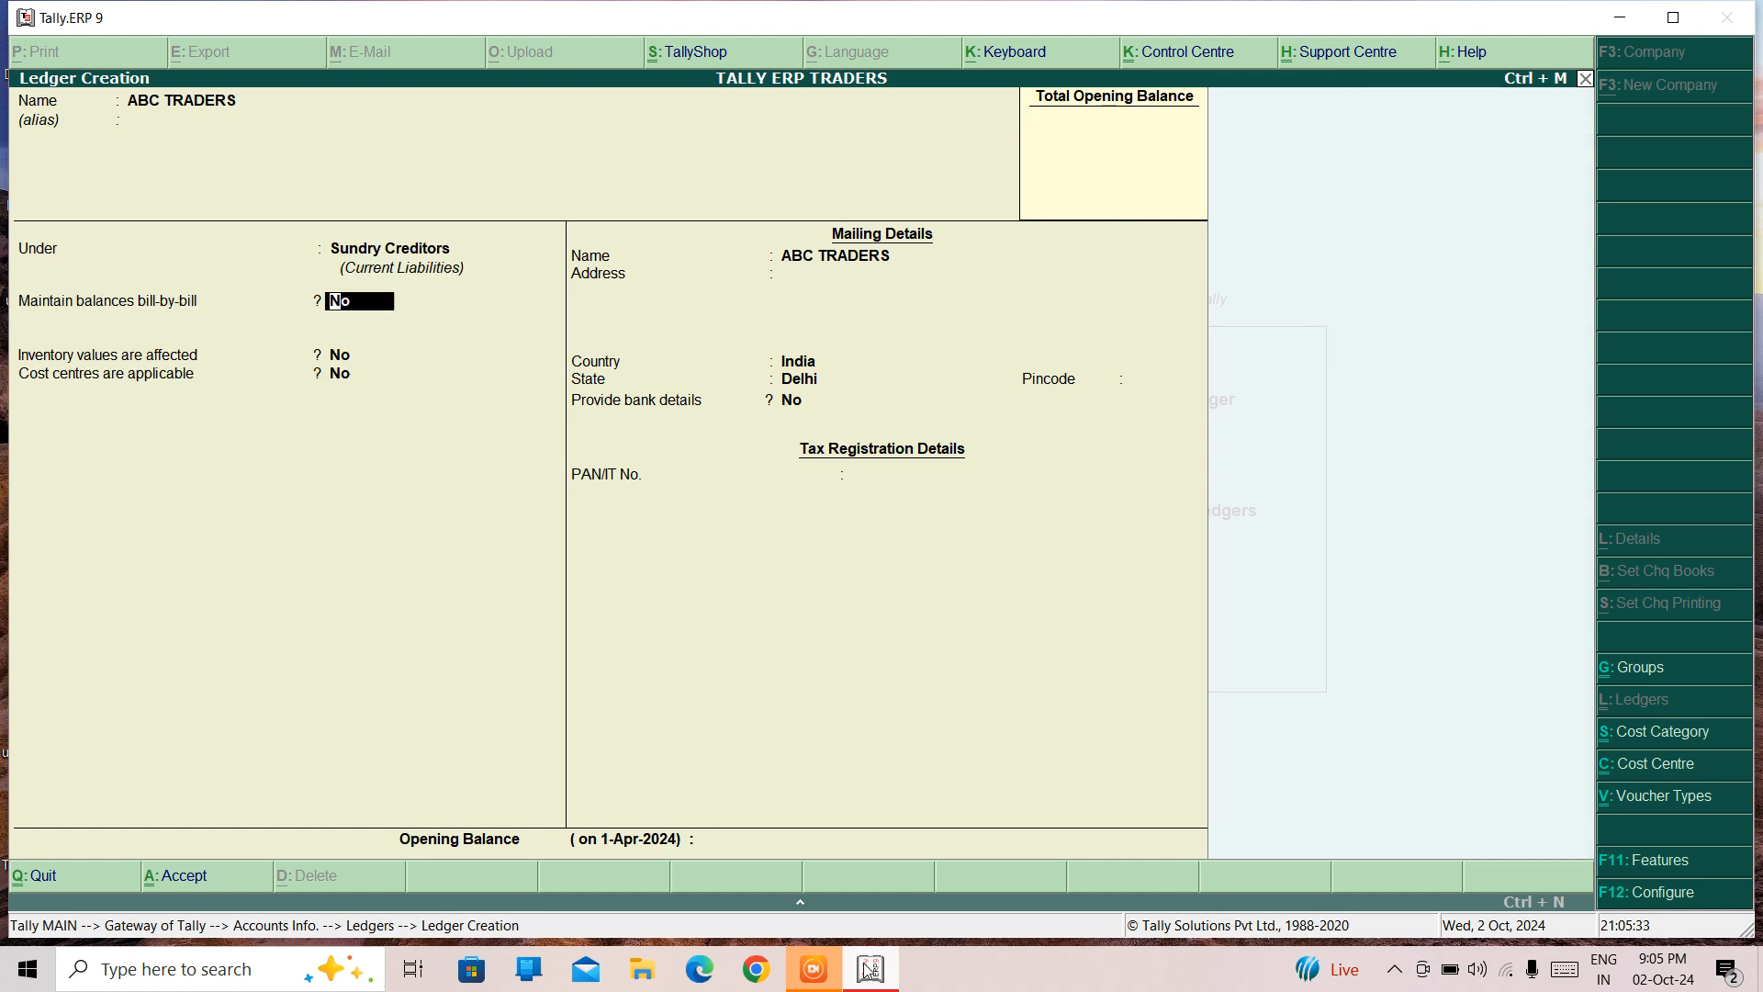
key("ctrl+a")
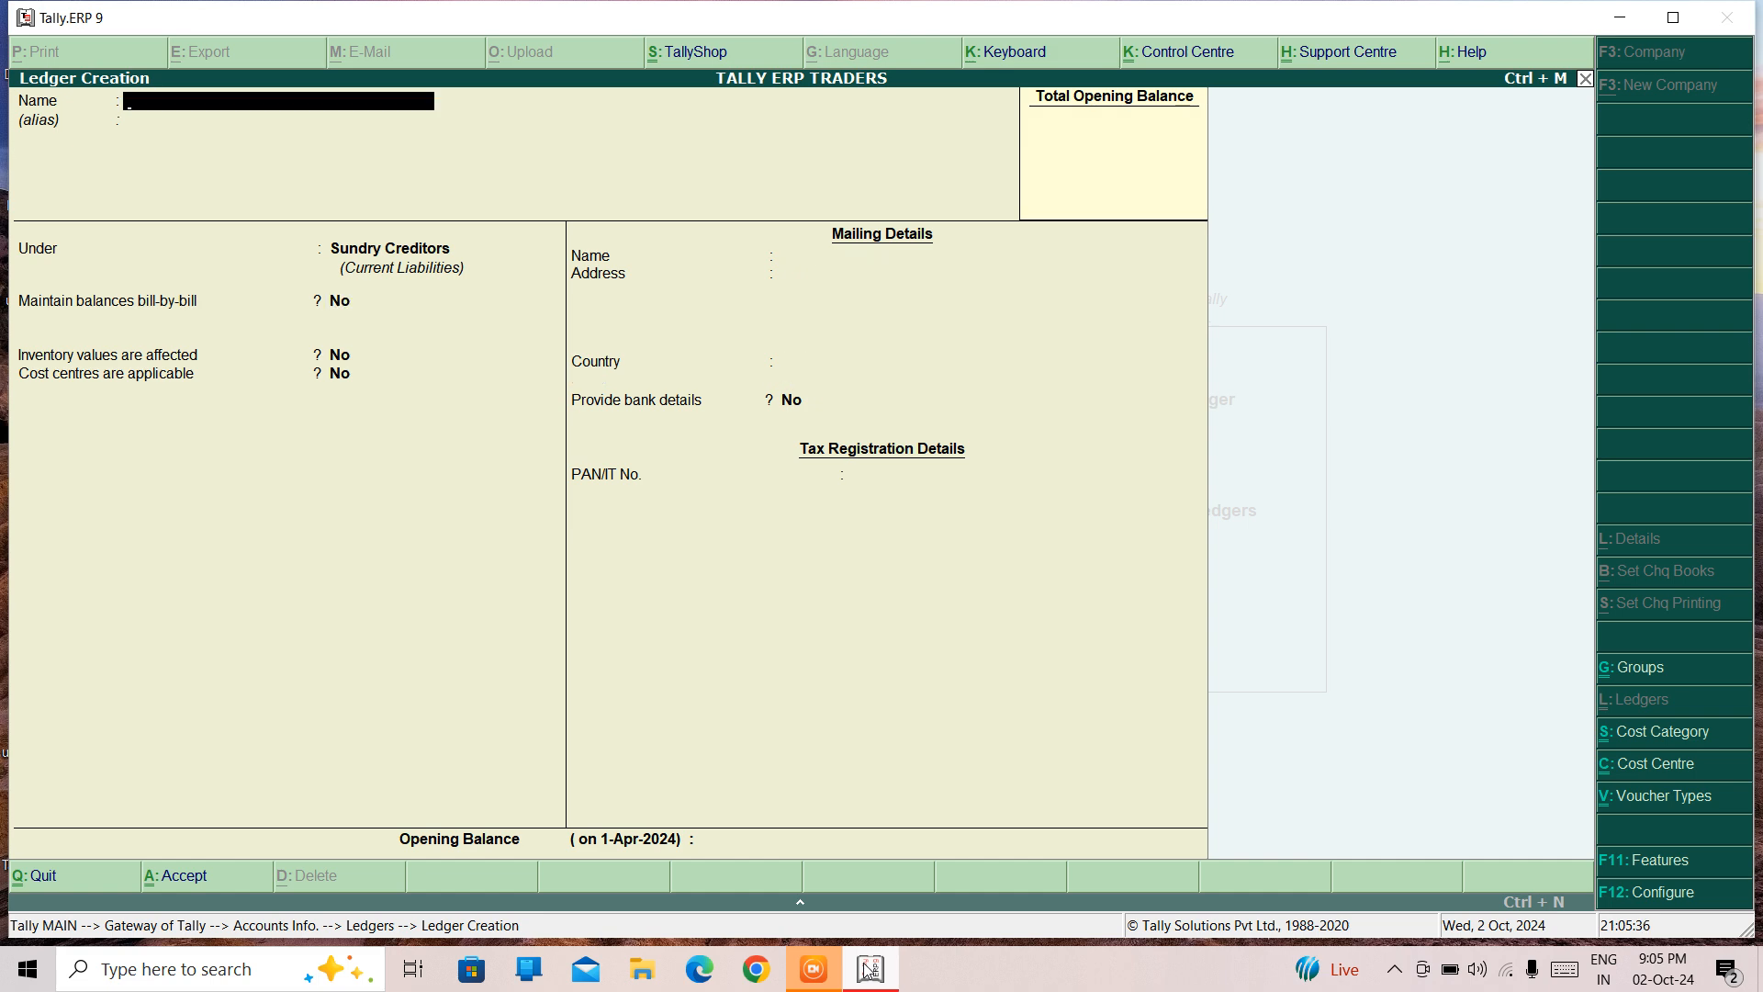
Name the next new ledger PURCHASES, without an alias
type("PURCHASE")
key("Return")
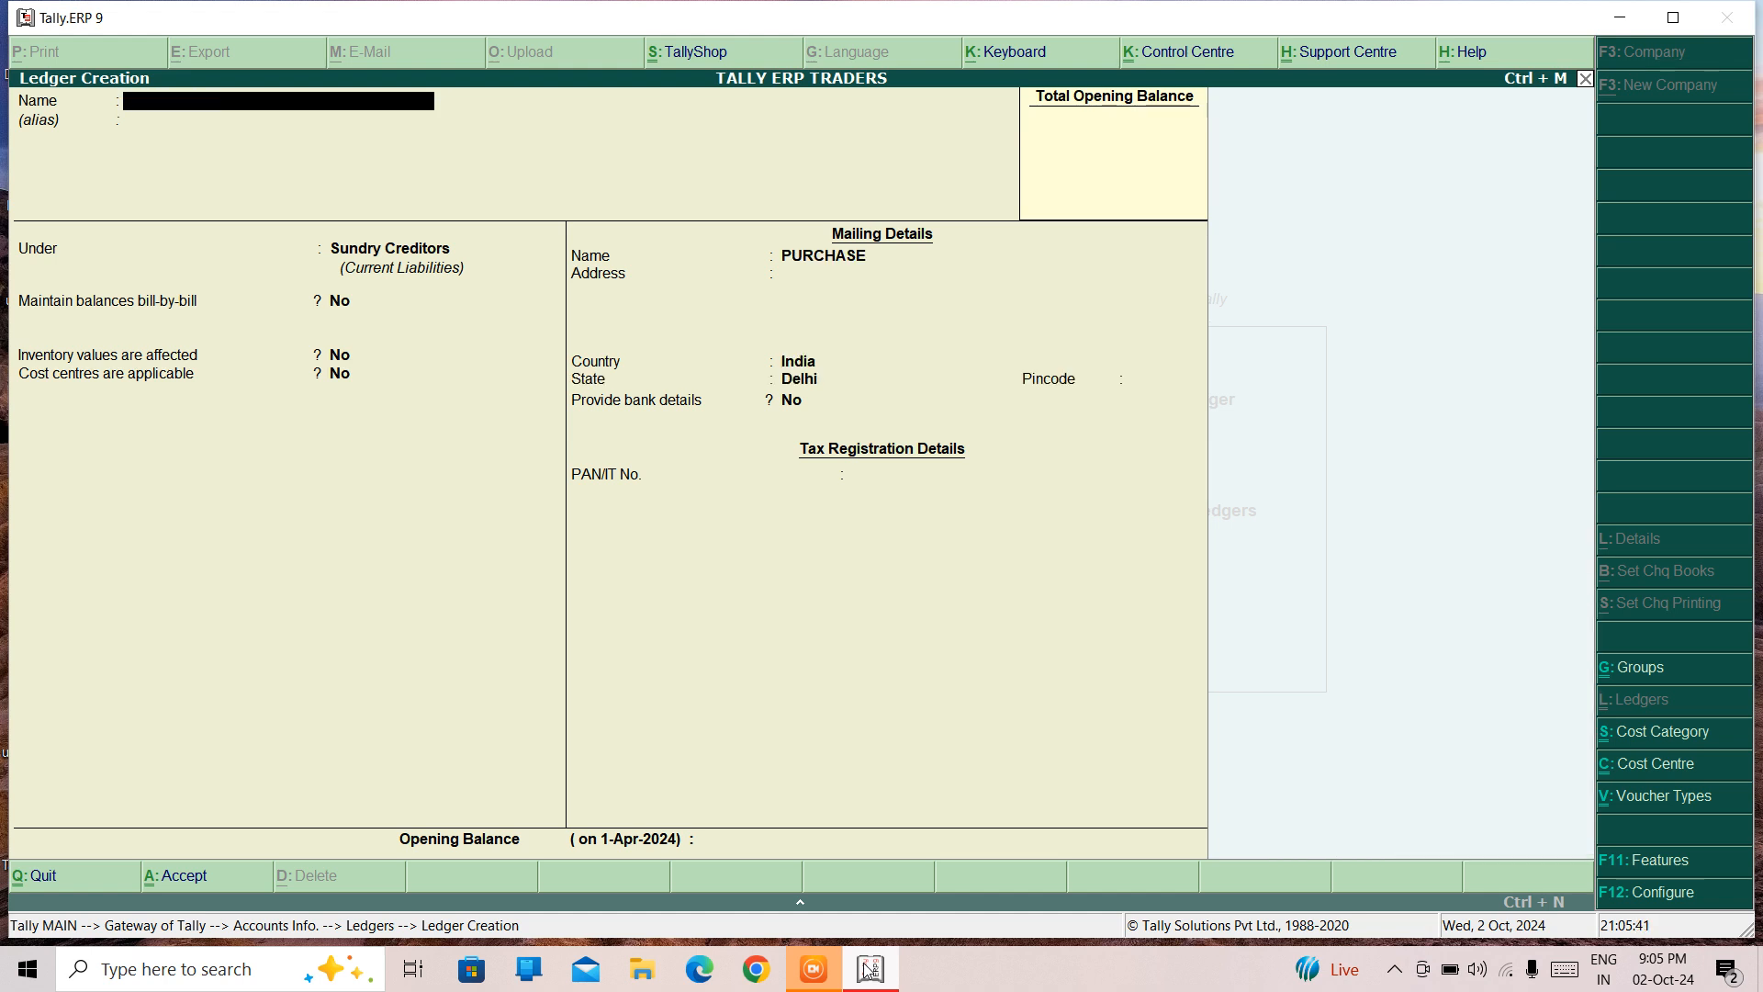
type("PURCHASED")
key("BackSpace")
type("S")
key("Return")
Place the PURCHASES ledger under Purchase Accounts, save it and leave the accounts masters
type("PUR")
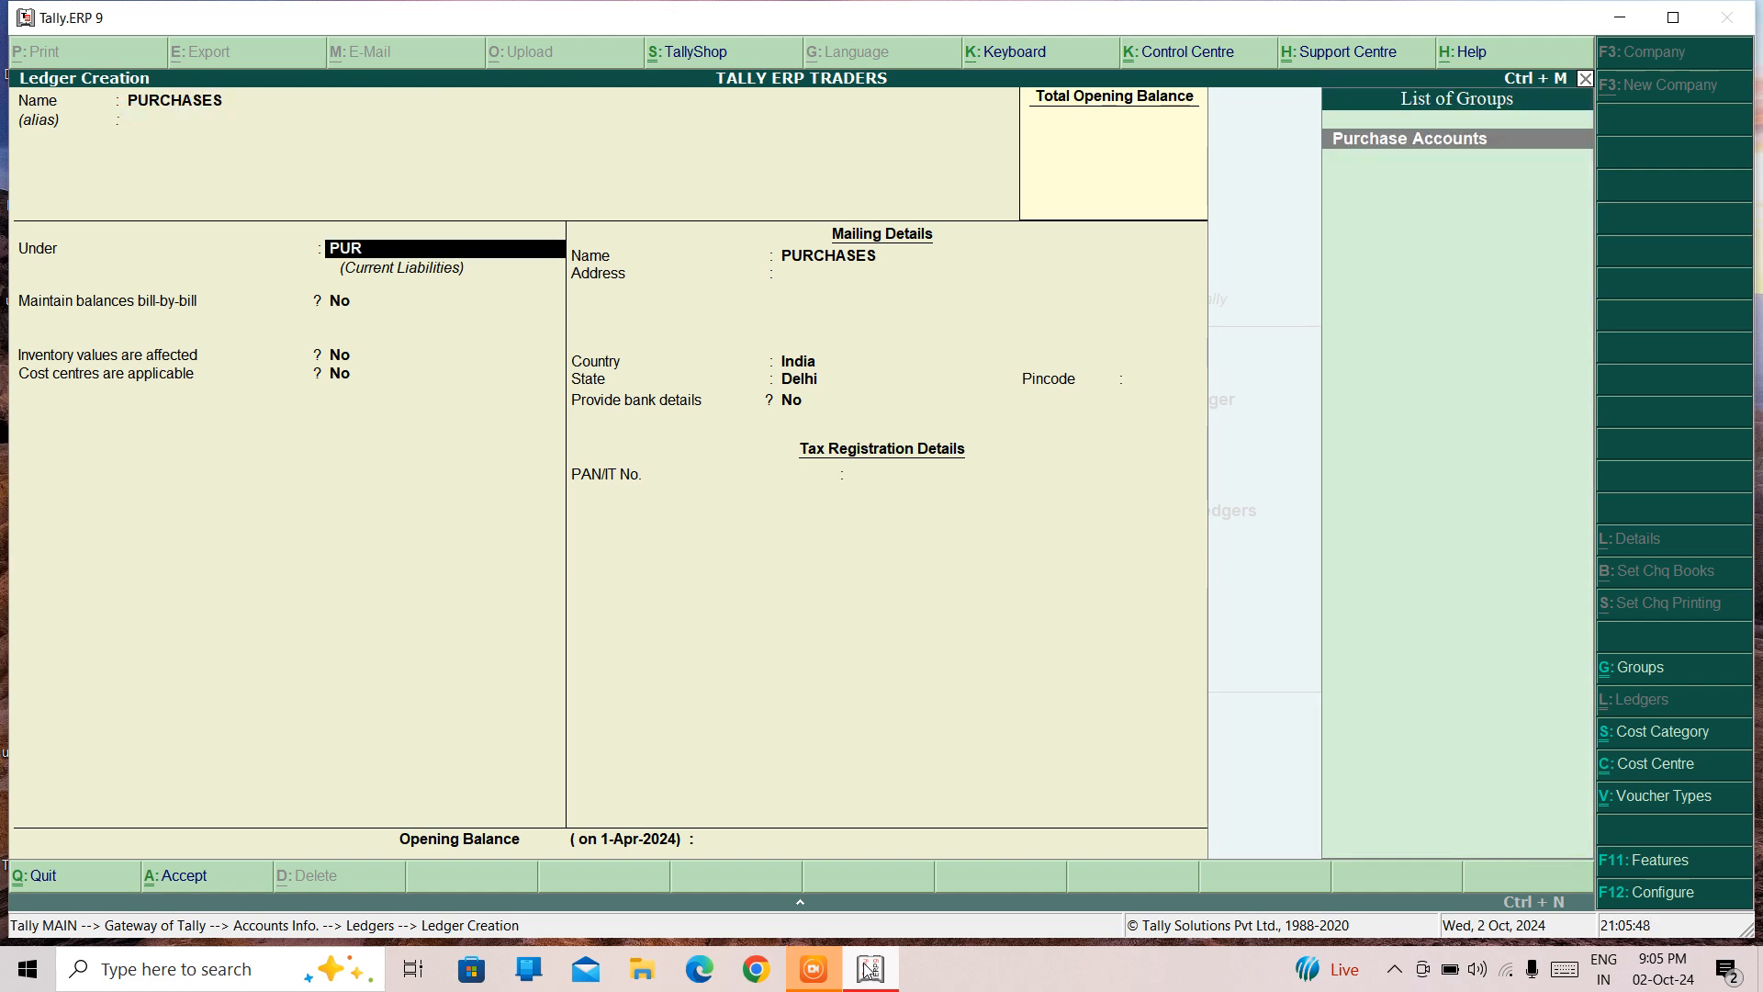
key("Return")
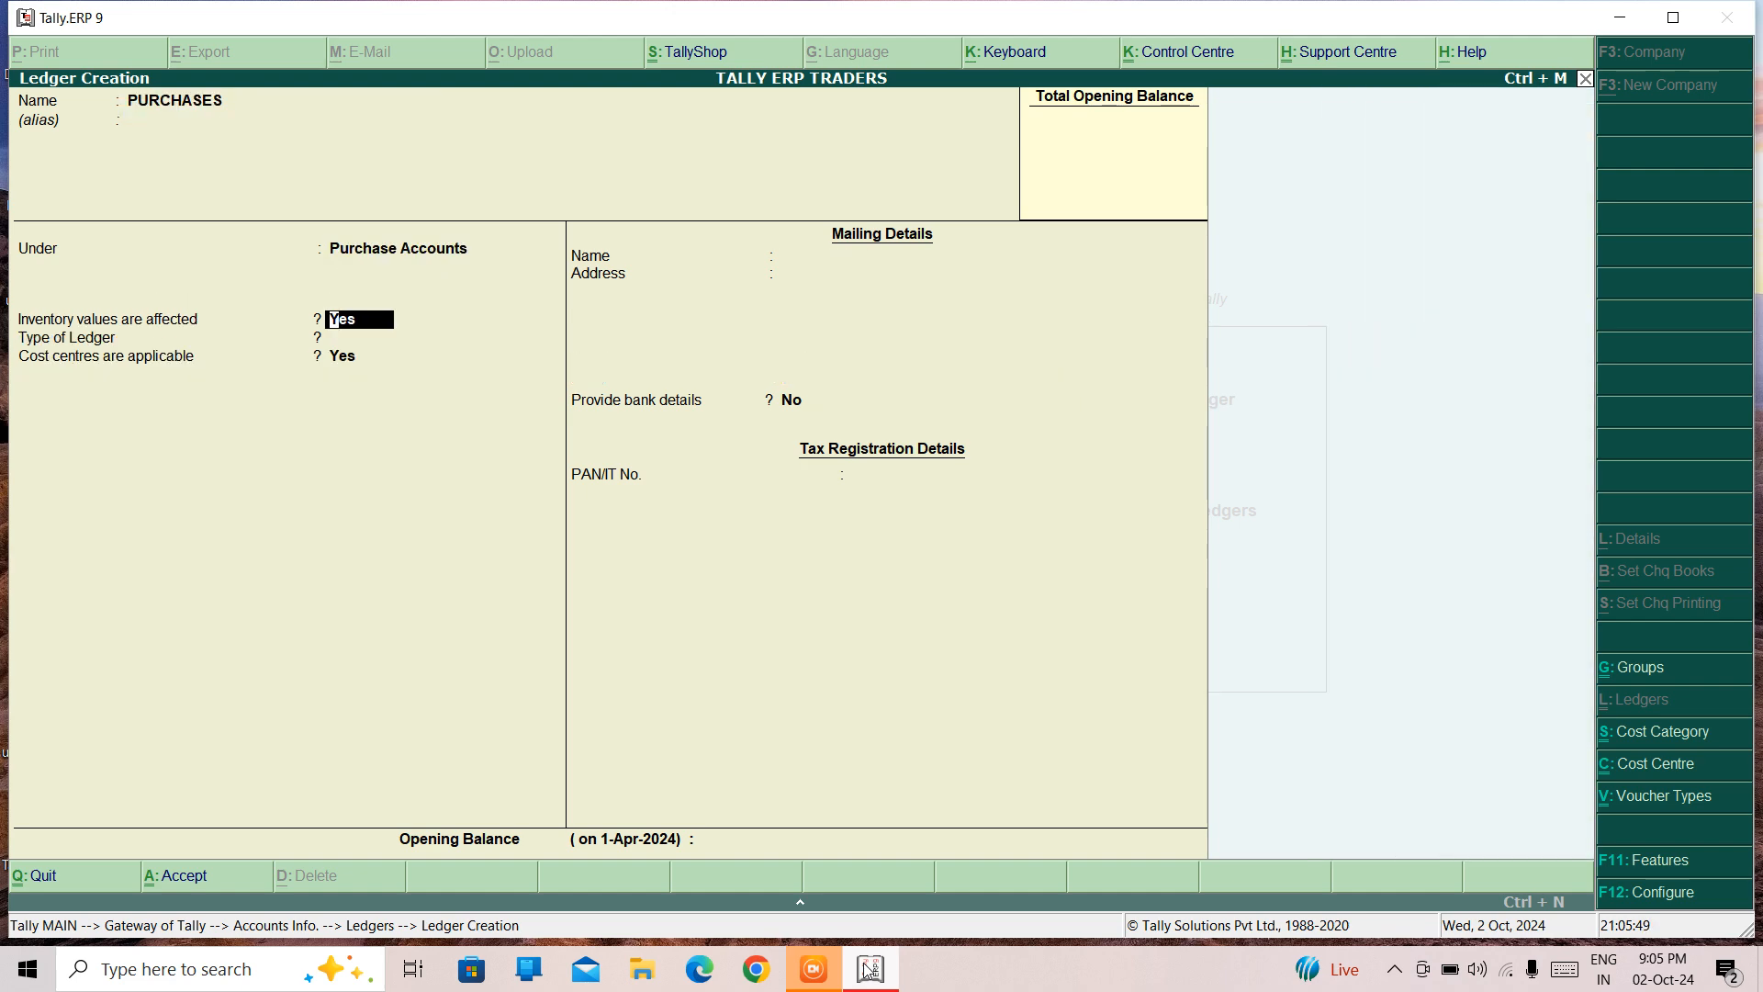
key("ctrl+a")
key("Escape")
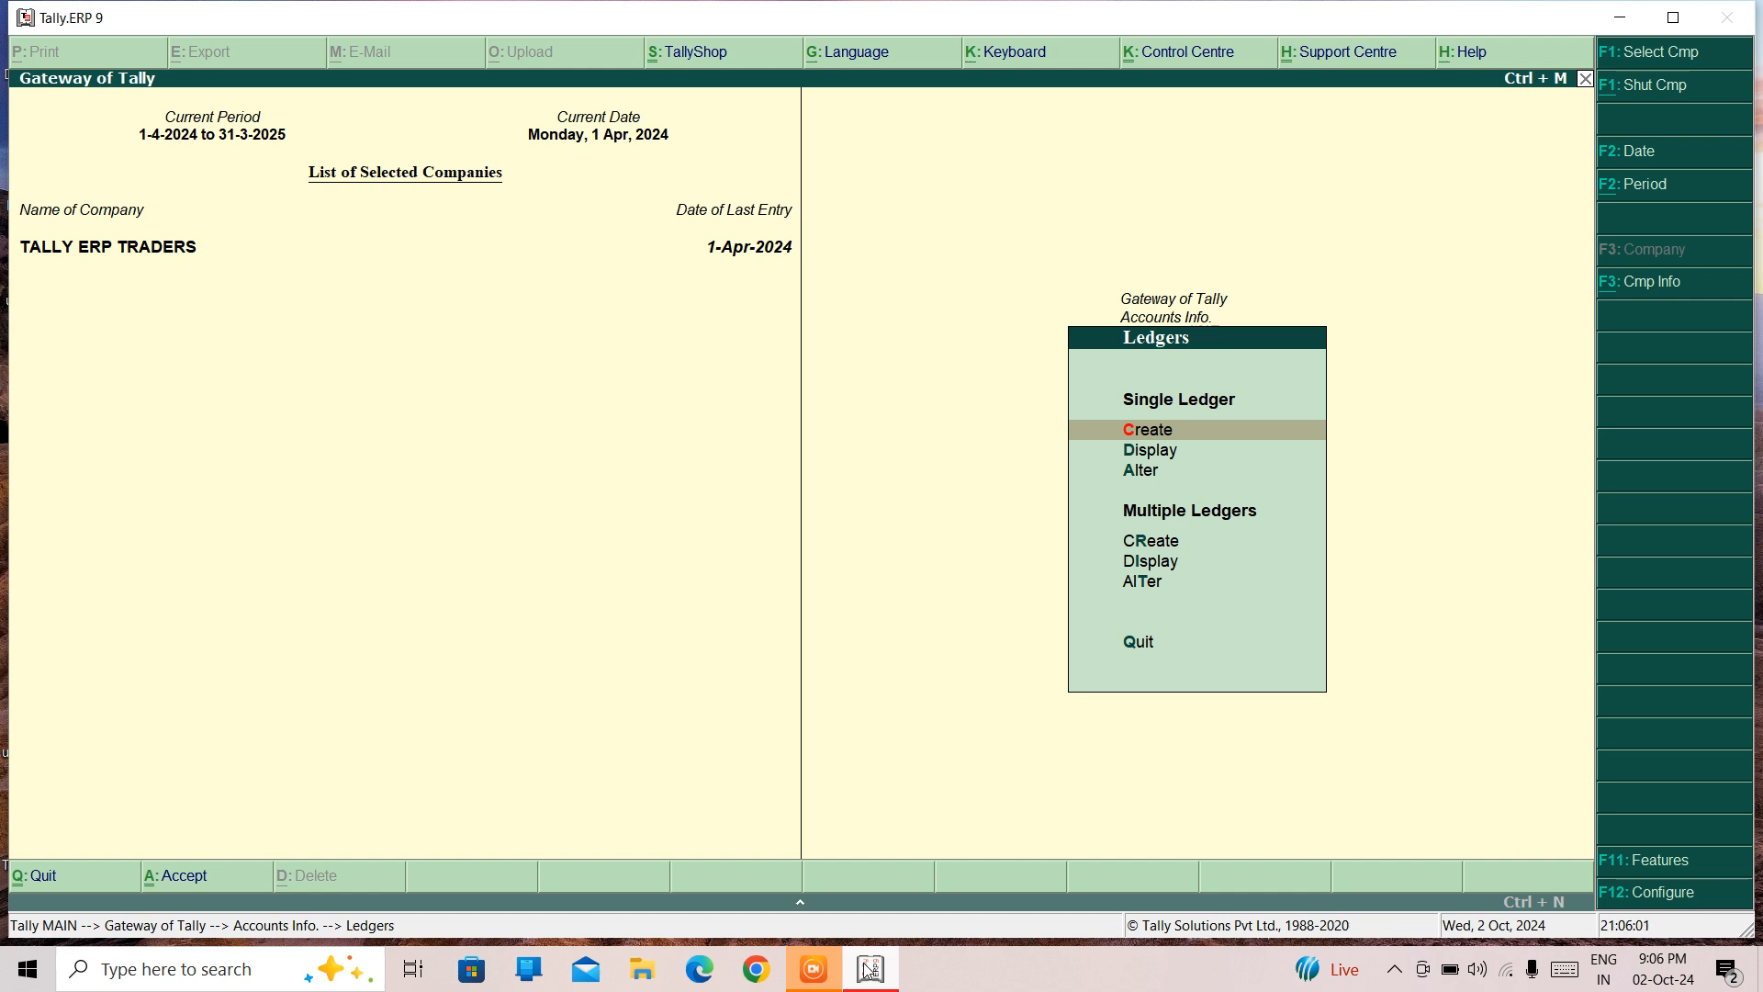
key("Escape")
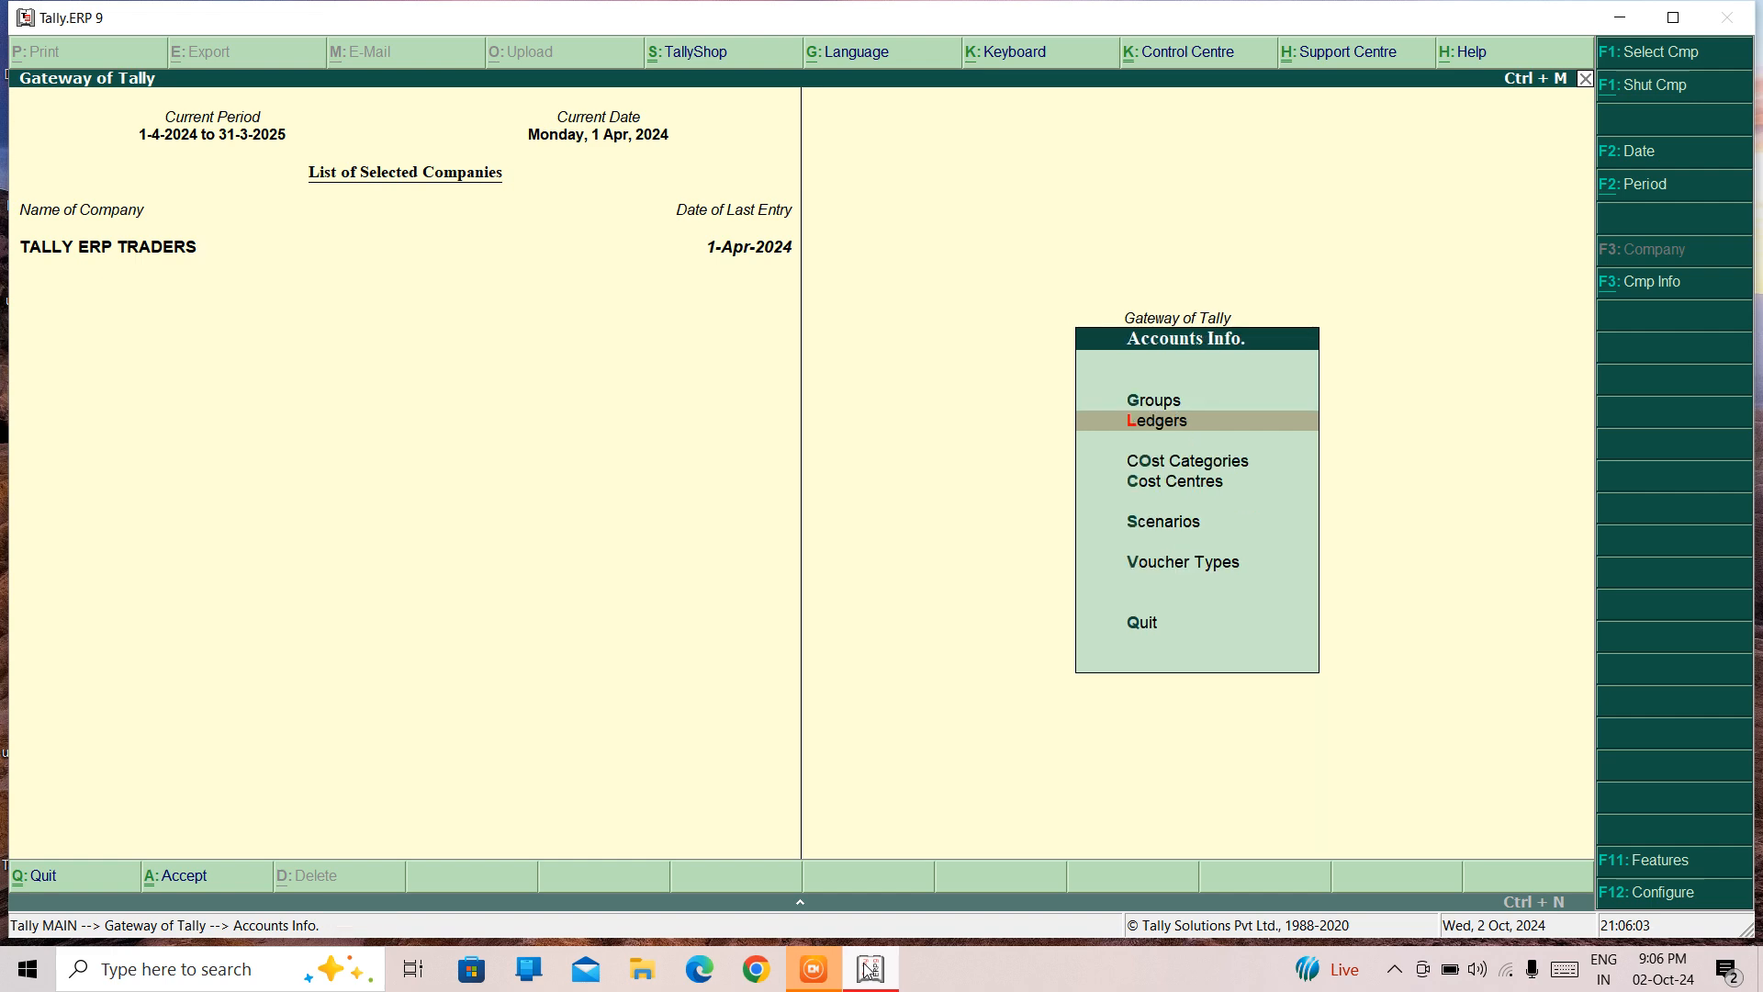
key("Escape")
Start a Purchase entry in the accounting vouchers and switch it to voucher mode
key("Down")
key("Down")
key("Down")
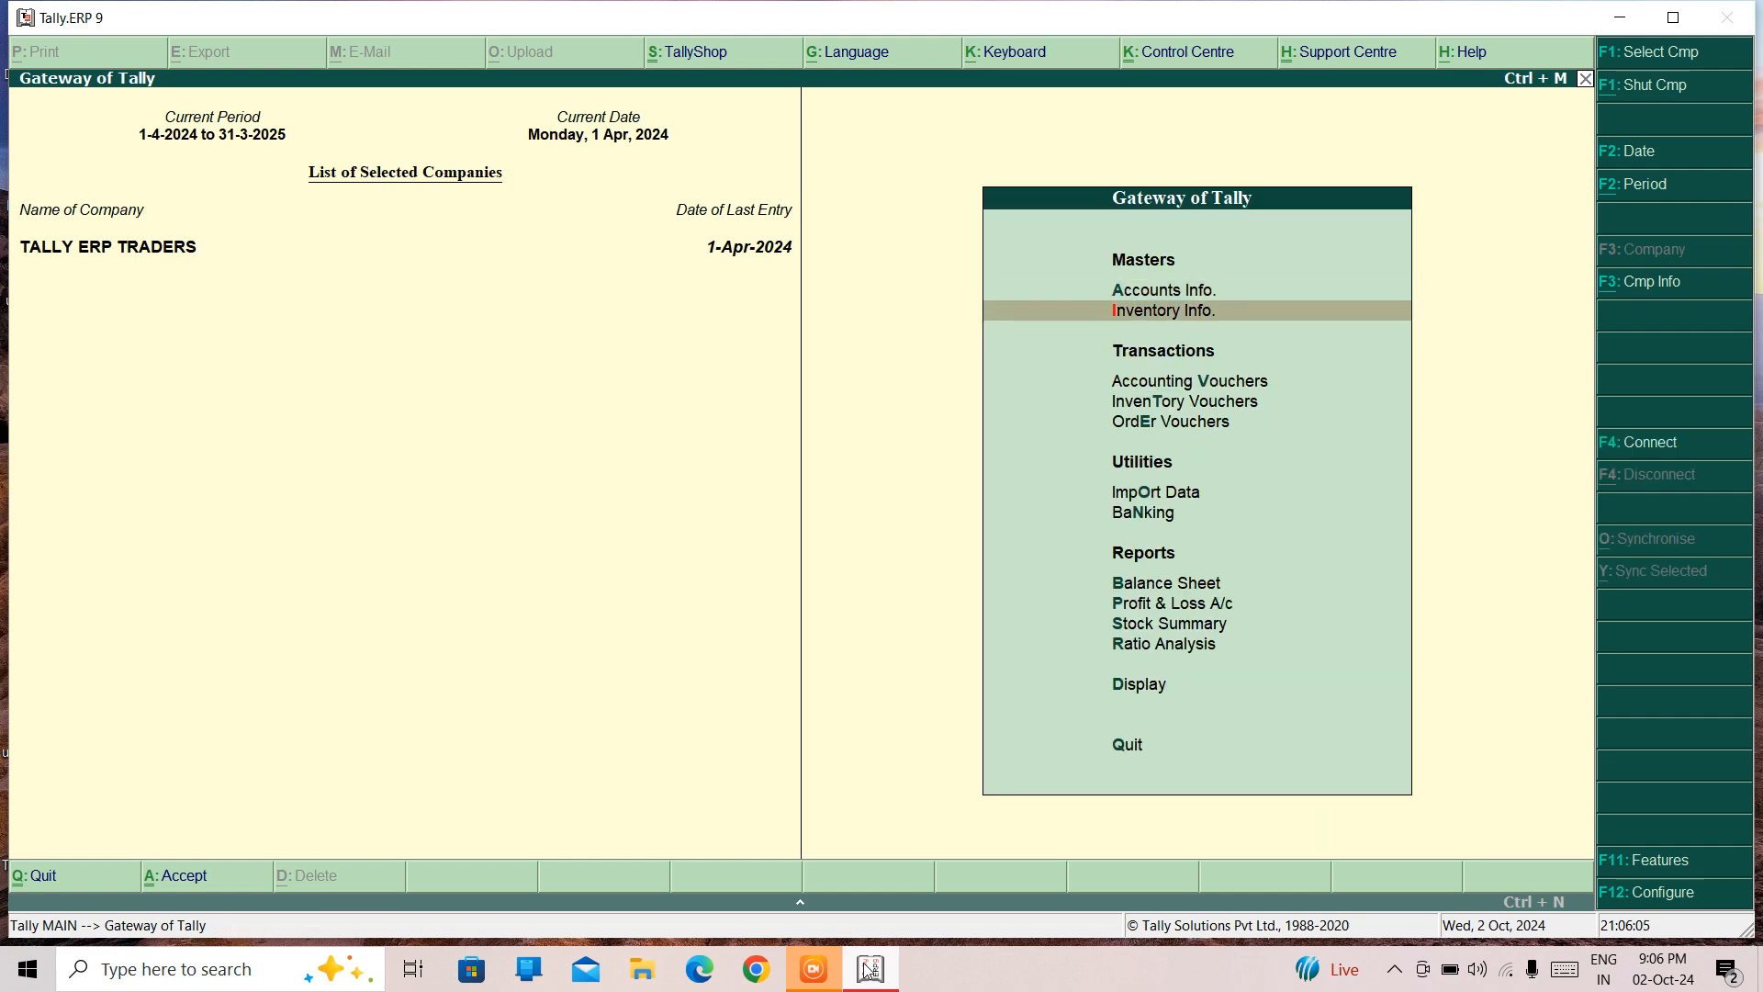
key("Up")
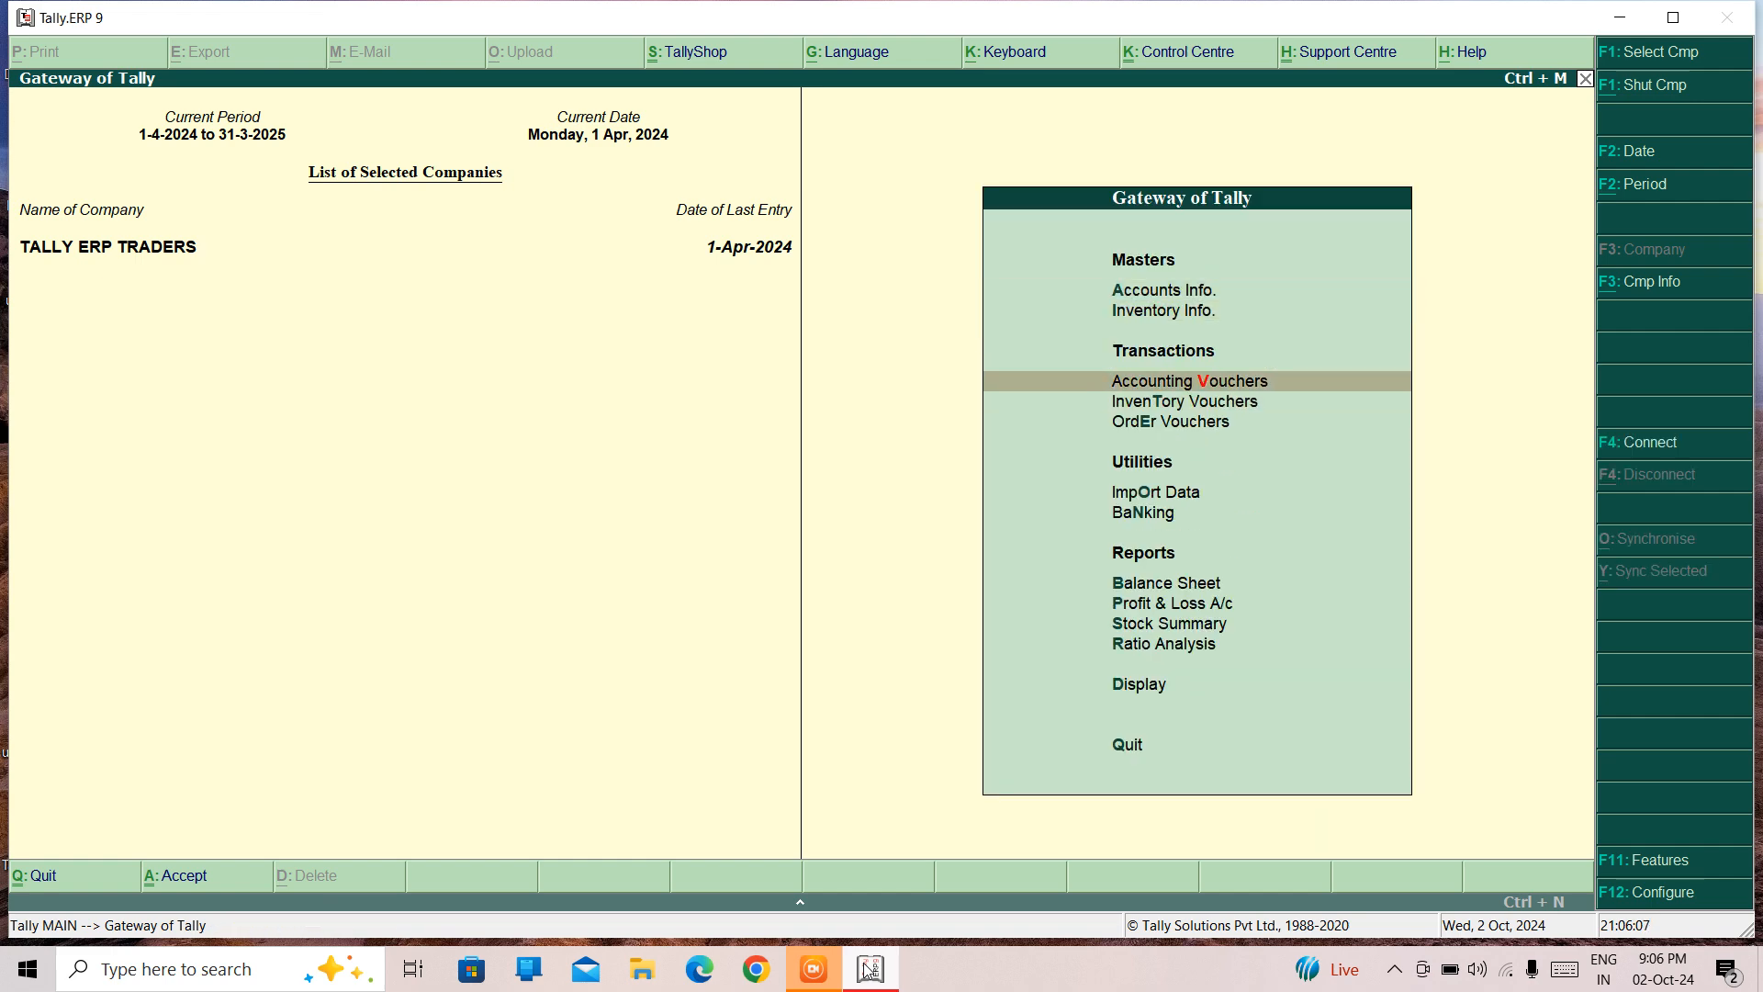
key("Return")
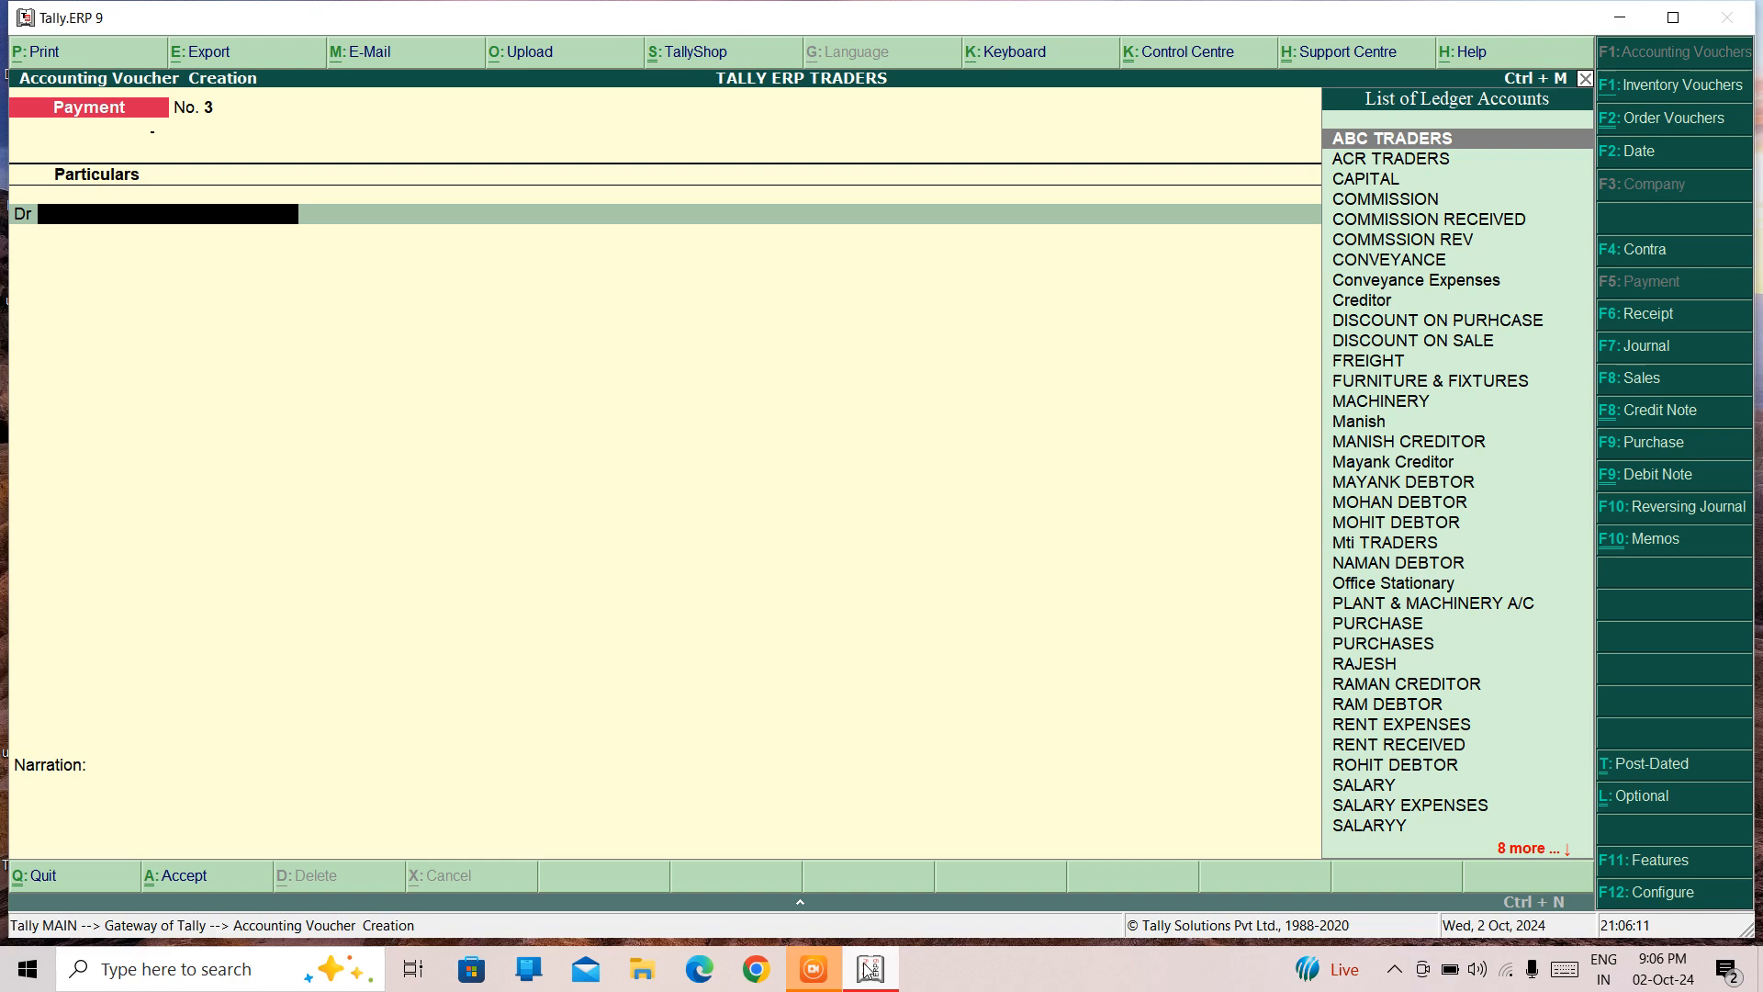
key("F9")
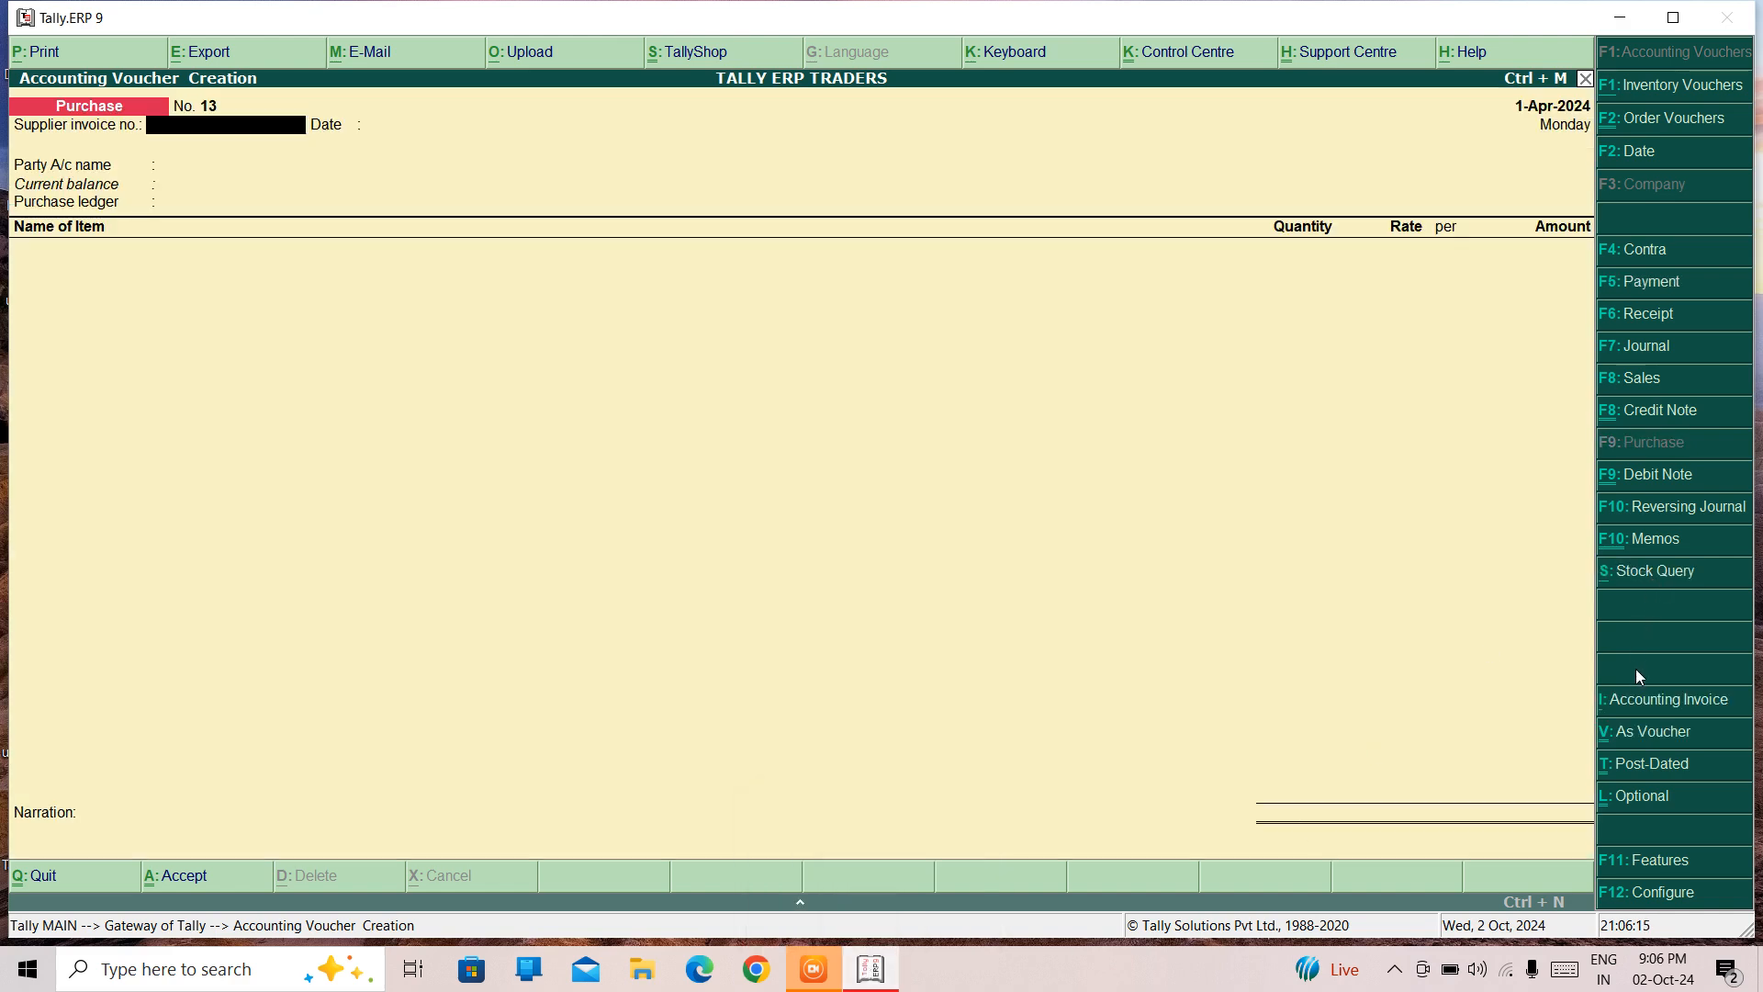
left_click(1638, 698)
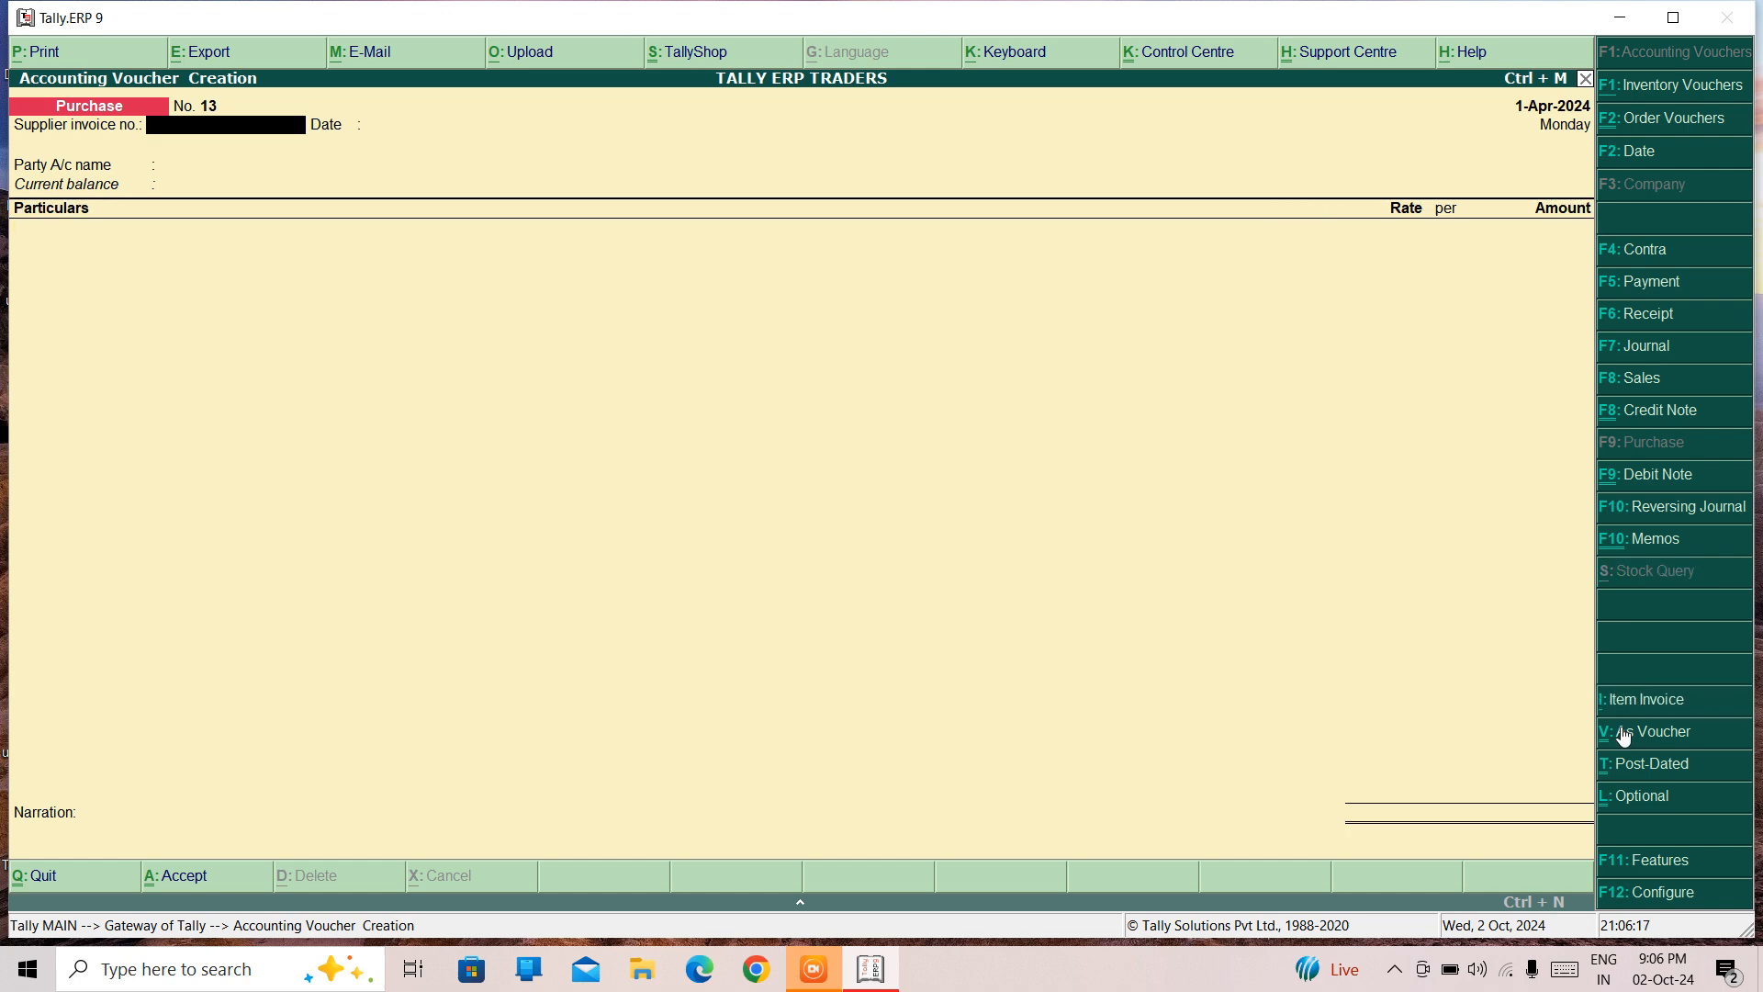
left_click(1623, 734)
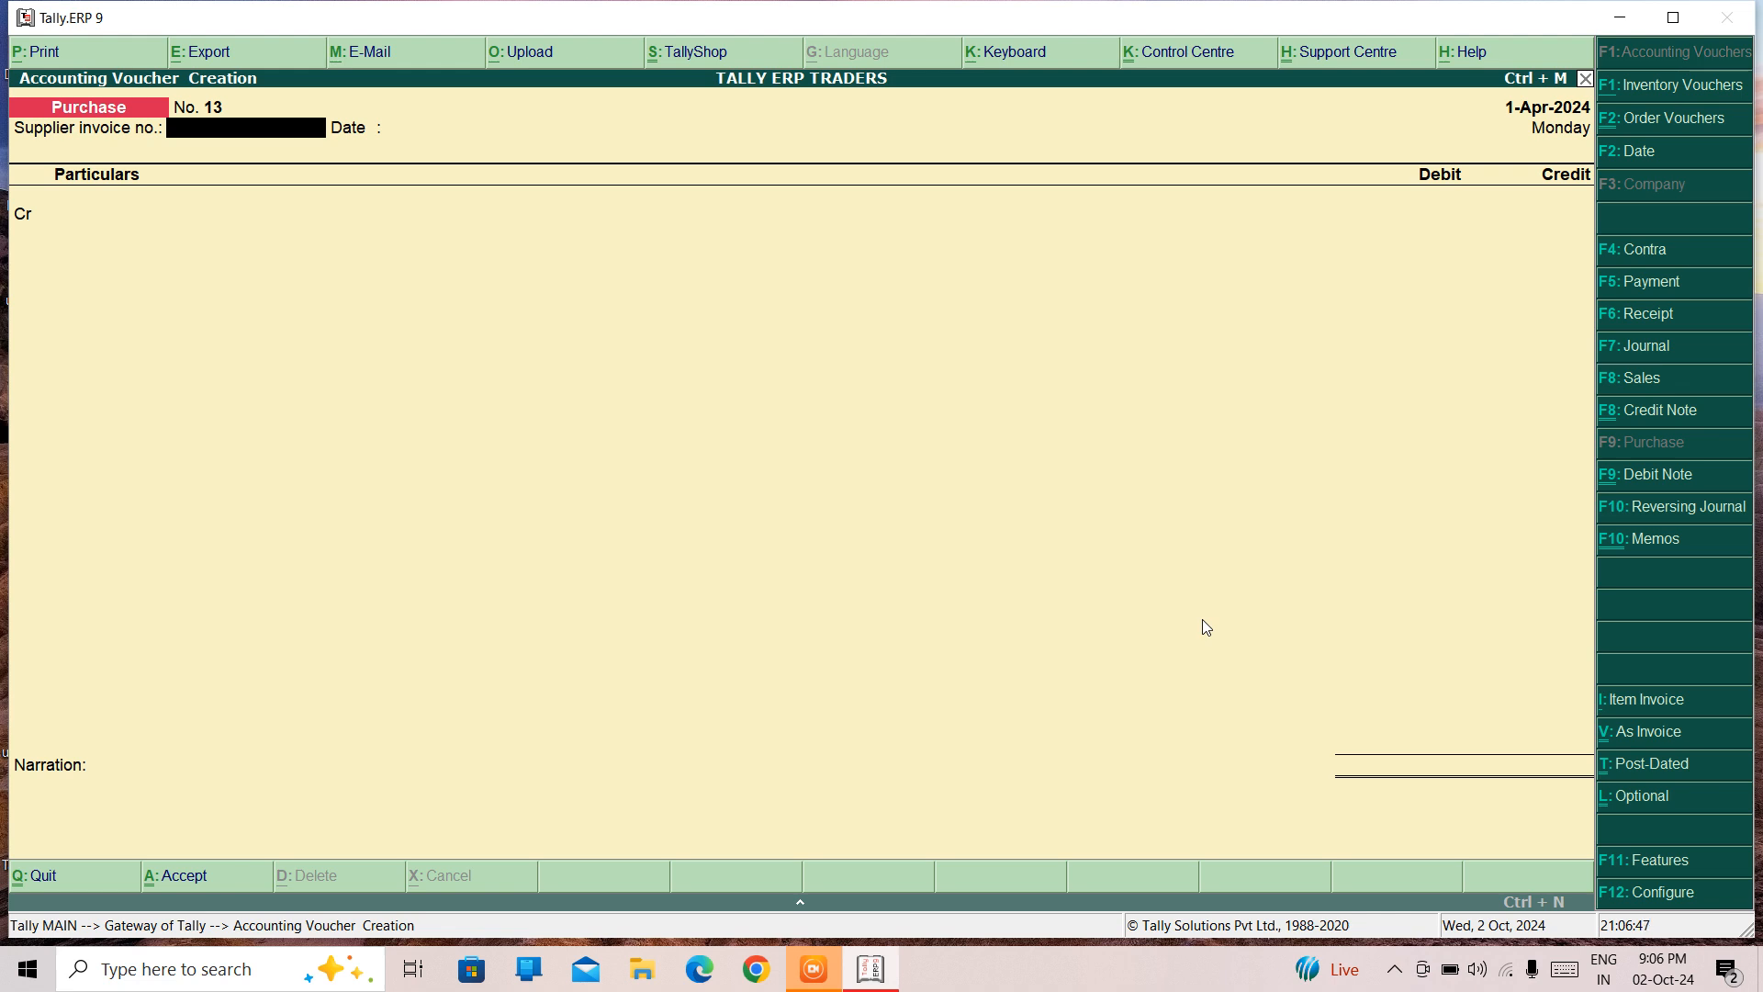
Enter supplier invoice number 12, choose ABC TRADERS as the credited party and accept the supplier's details
type("12")
key("Return")
key("Return")
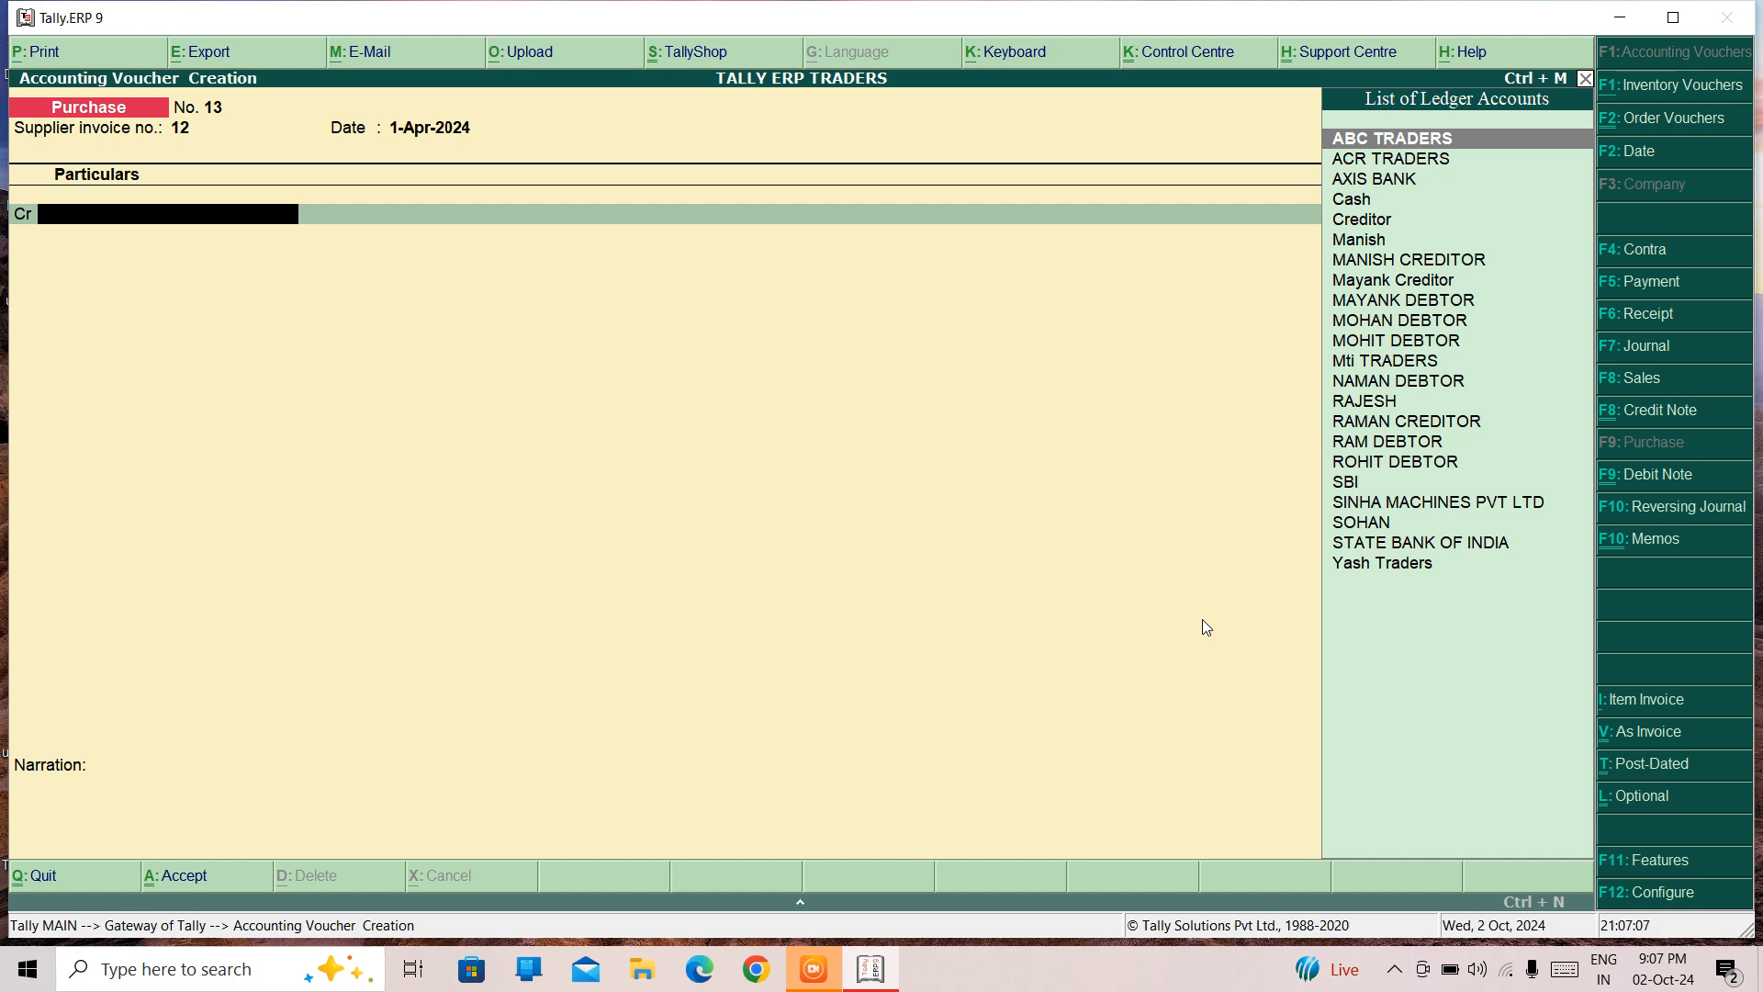
key("Return")
key("Return")
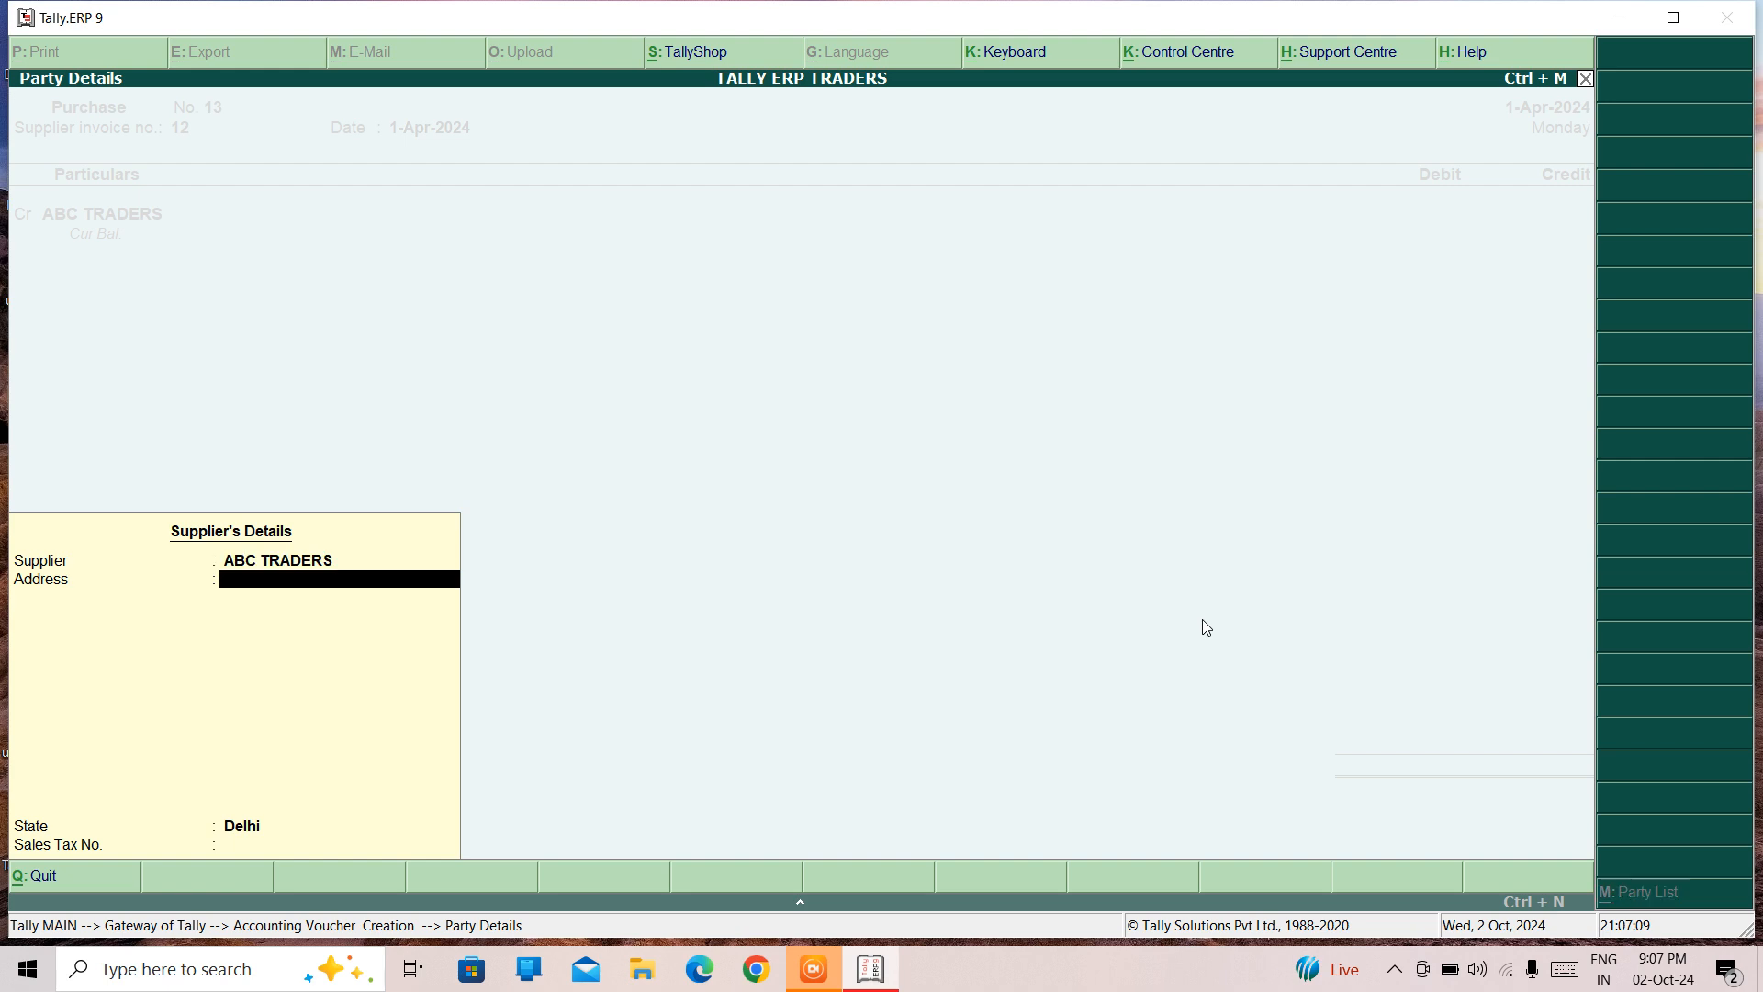
key("Return")
key("Return")
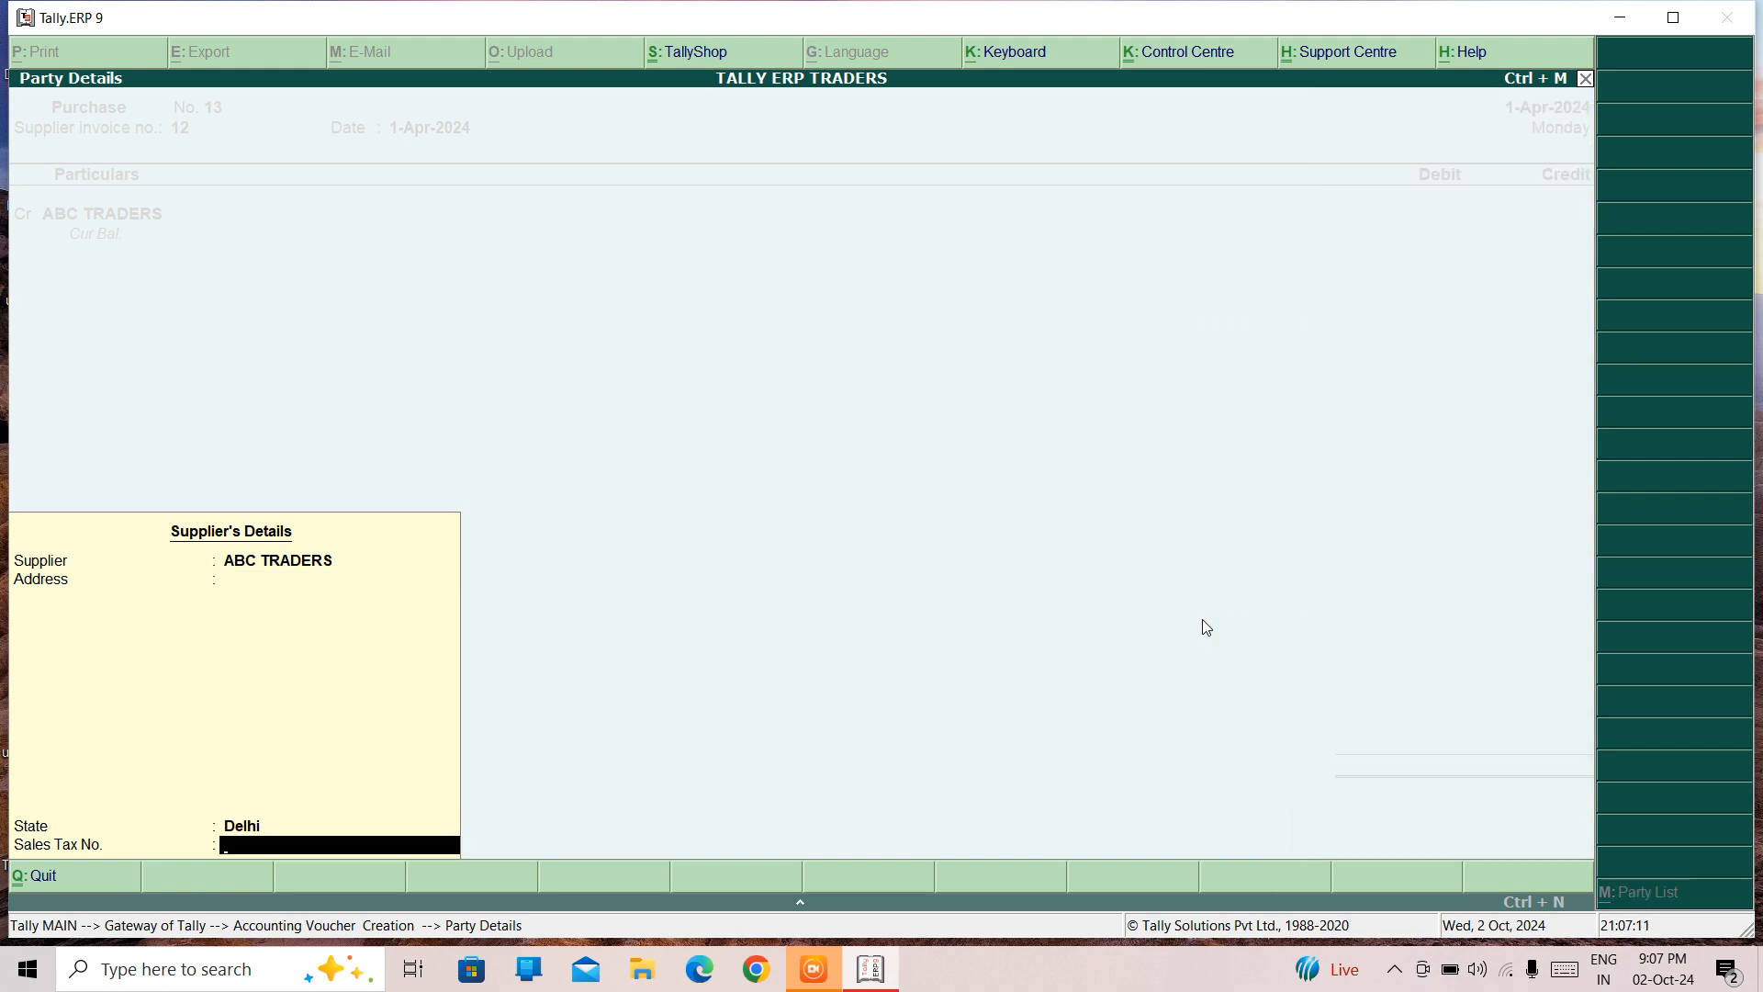
key("Return")
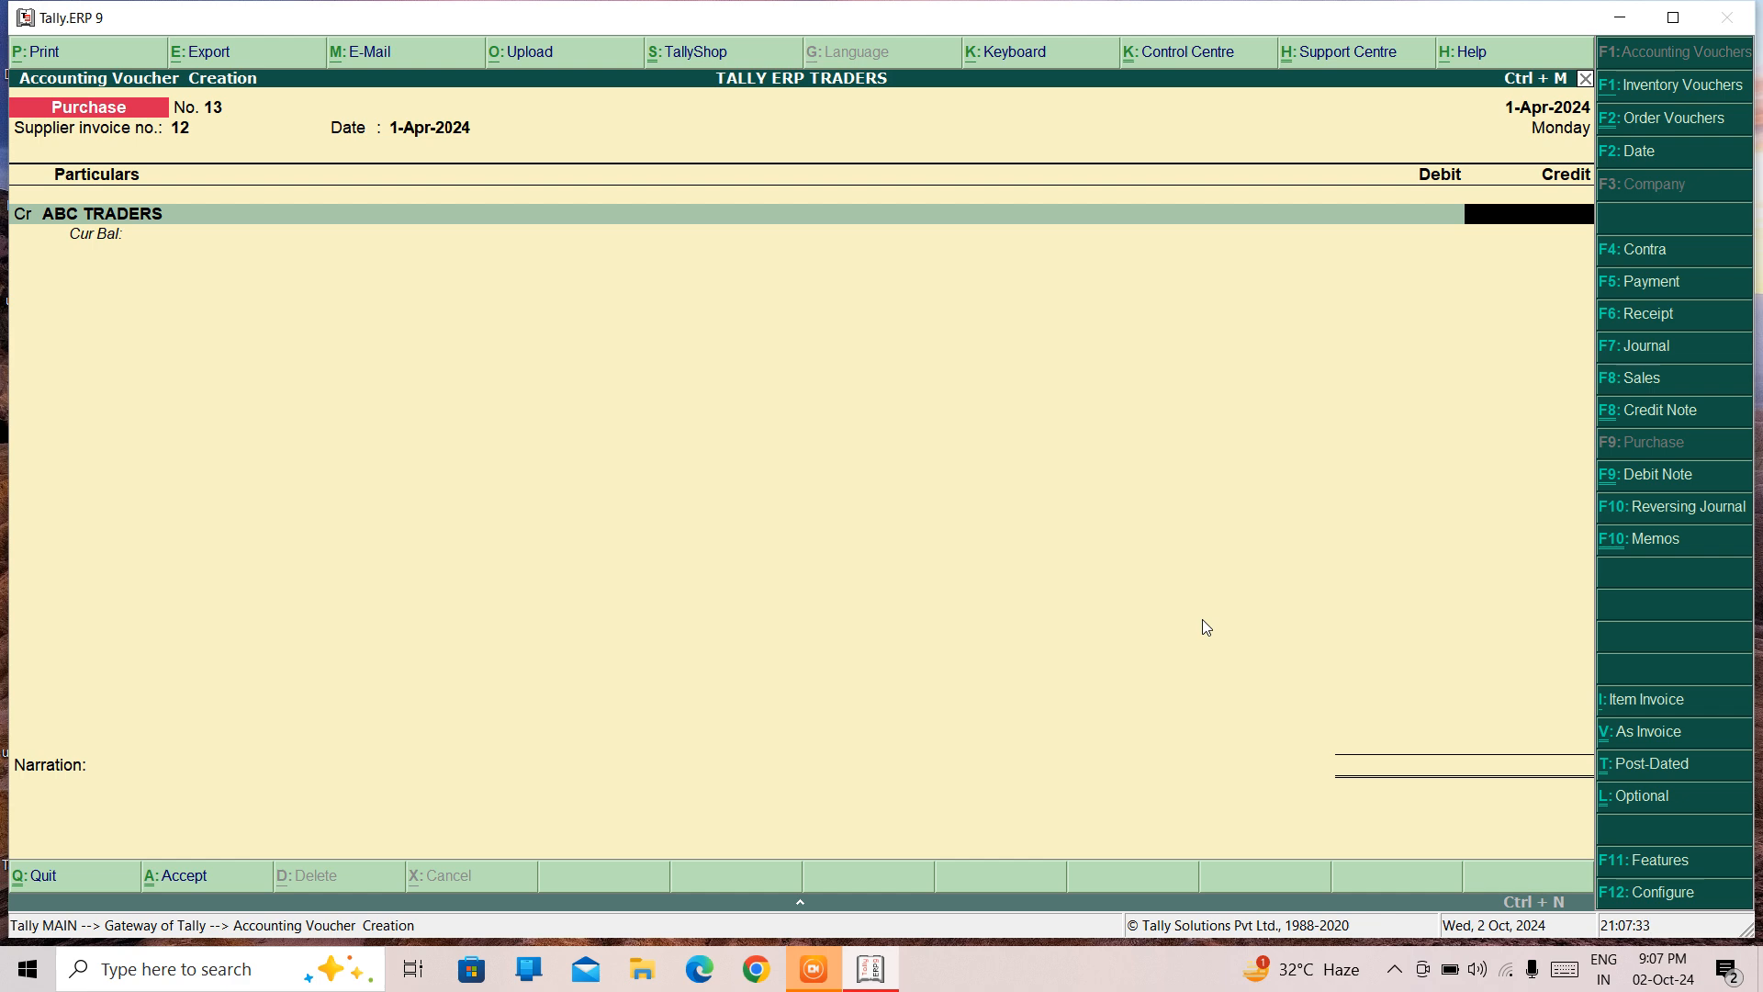
Alter the ABC TRADERS ledger from within the voucher to maintain balances bill-by-bill, and save it
key("BackSpace")
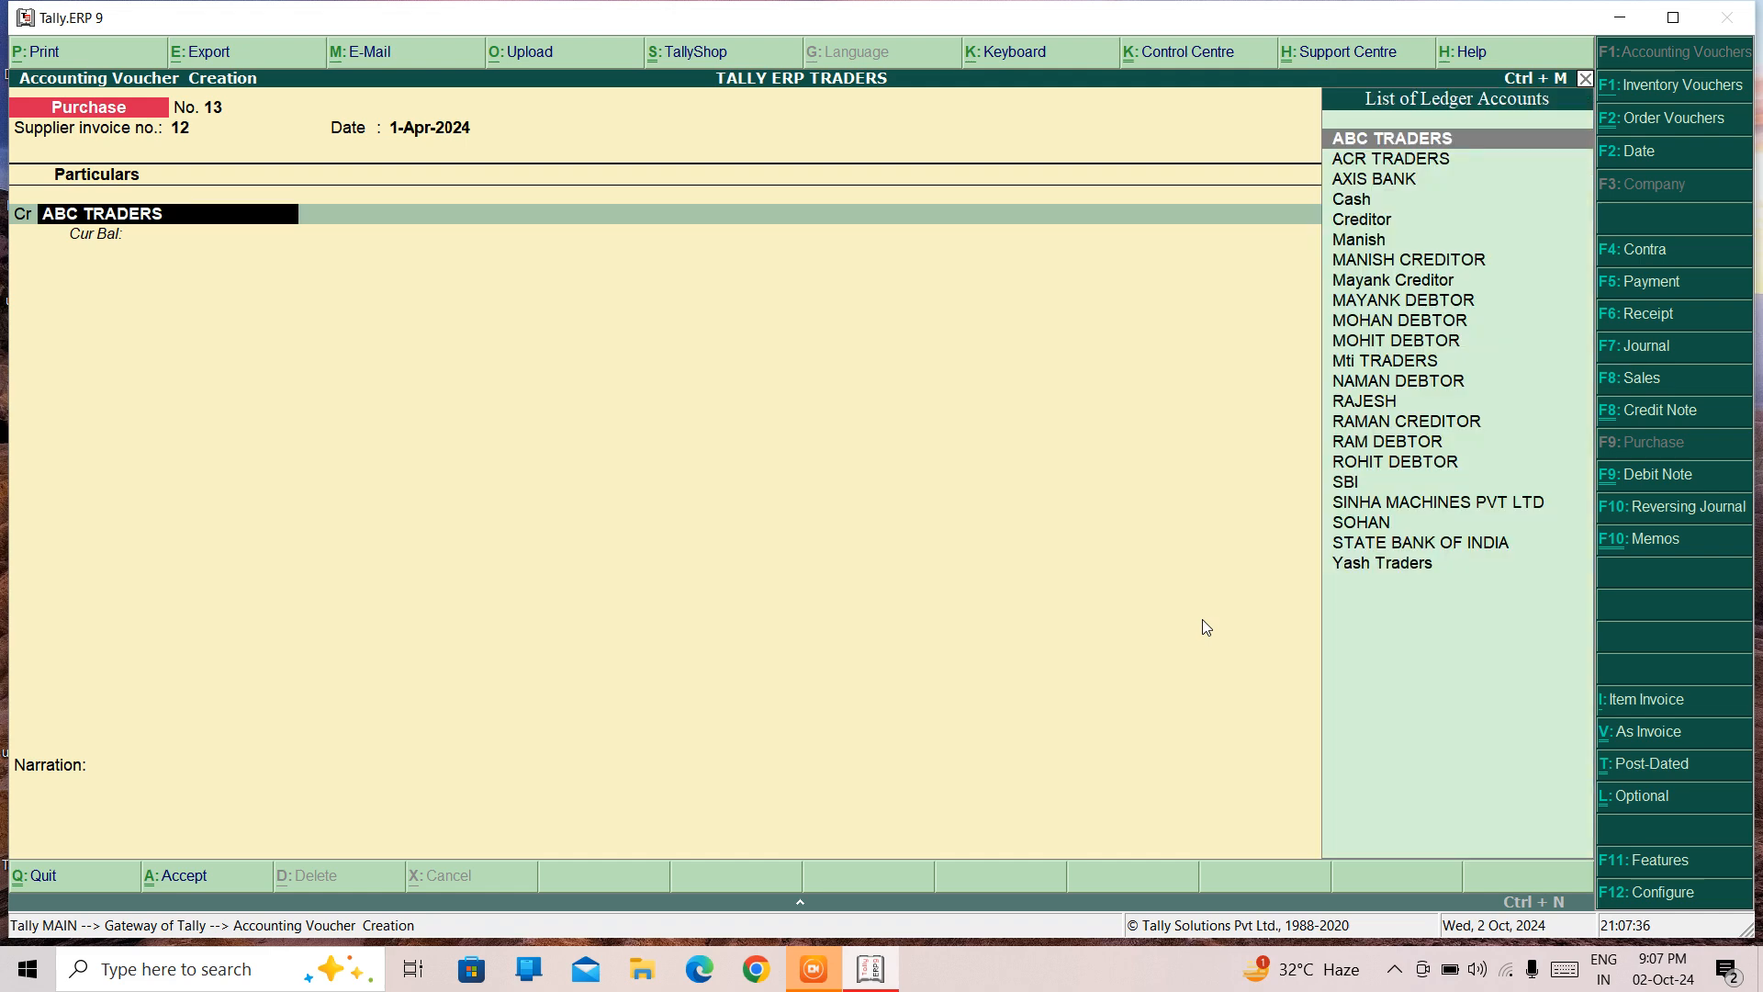
key("ctrl+Return")
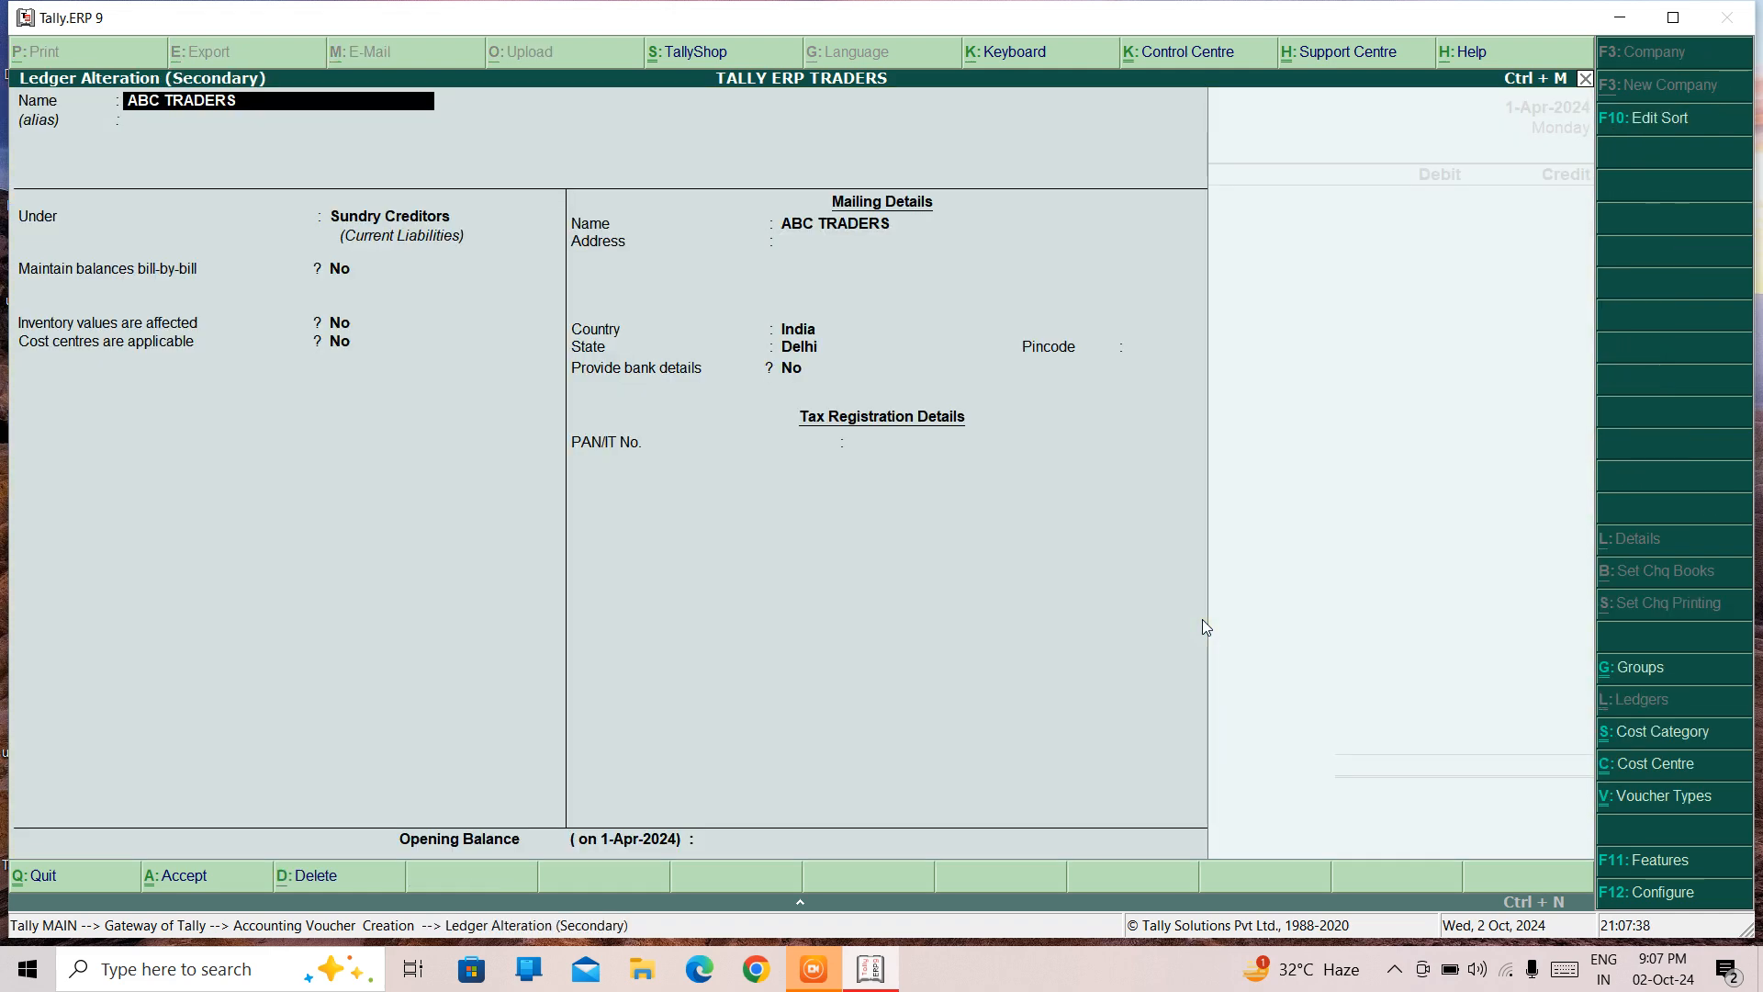
key("Return")
key("Return")
key("Return")
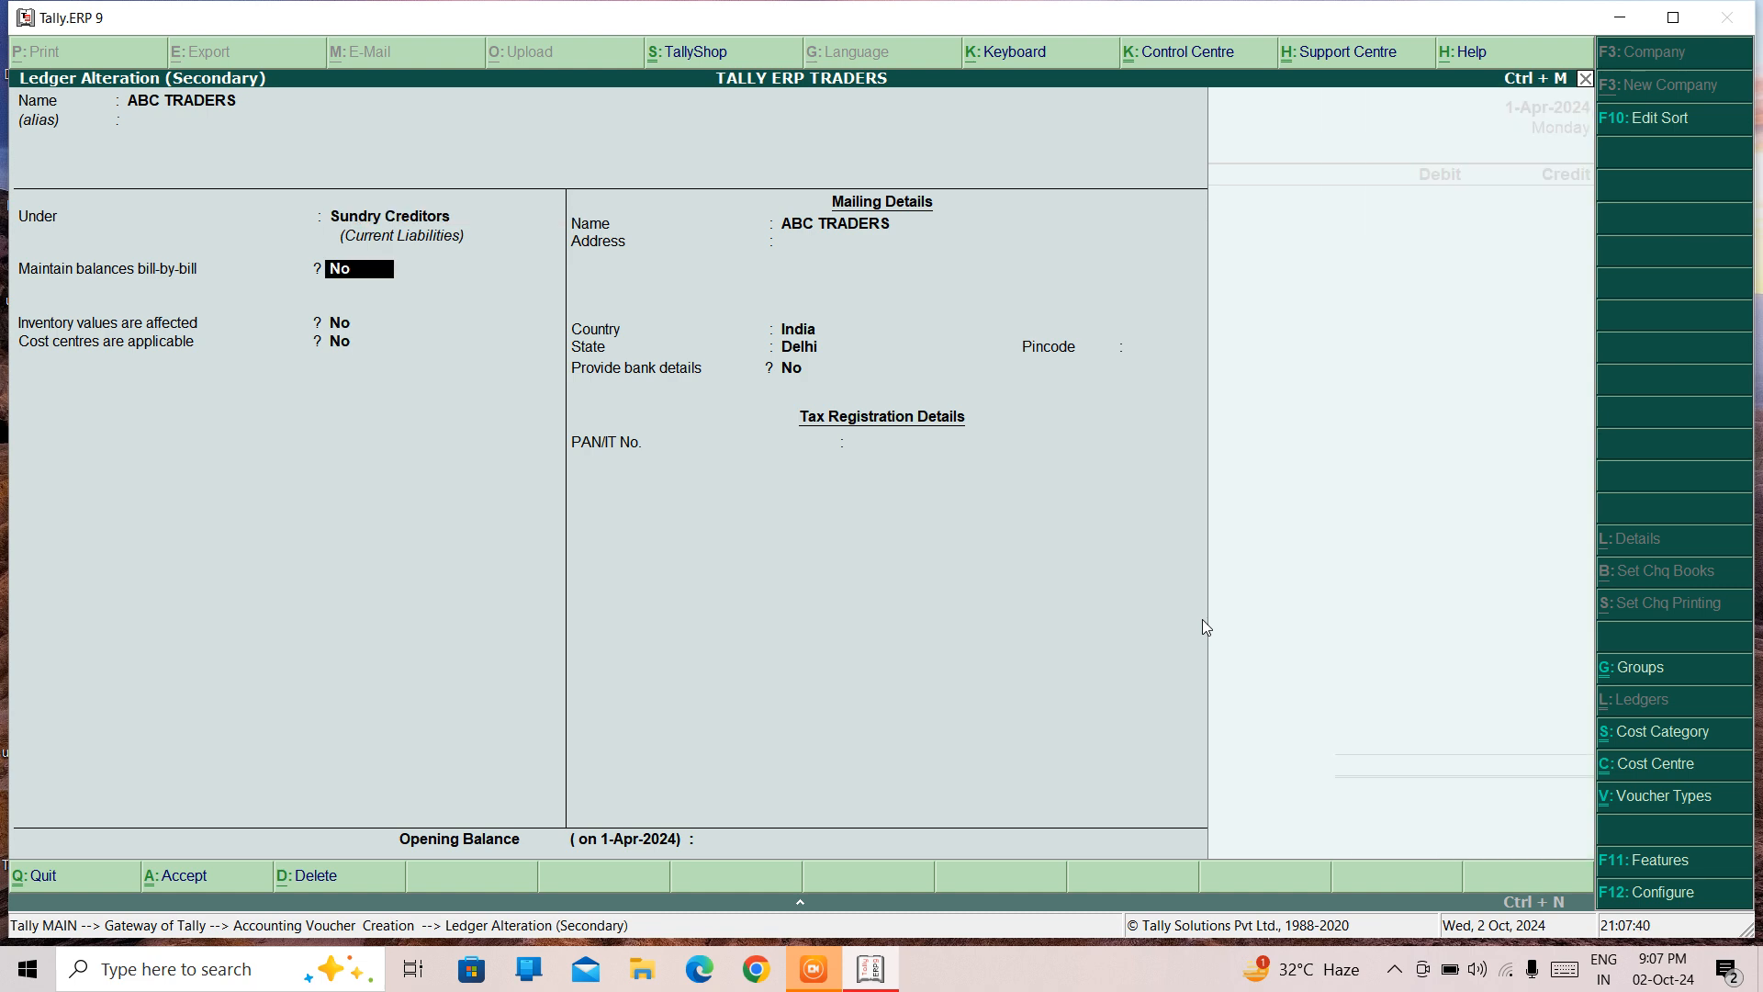
type("y")
key("Return")
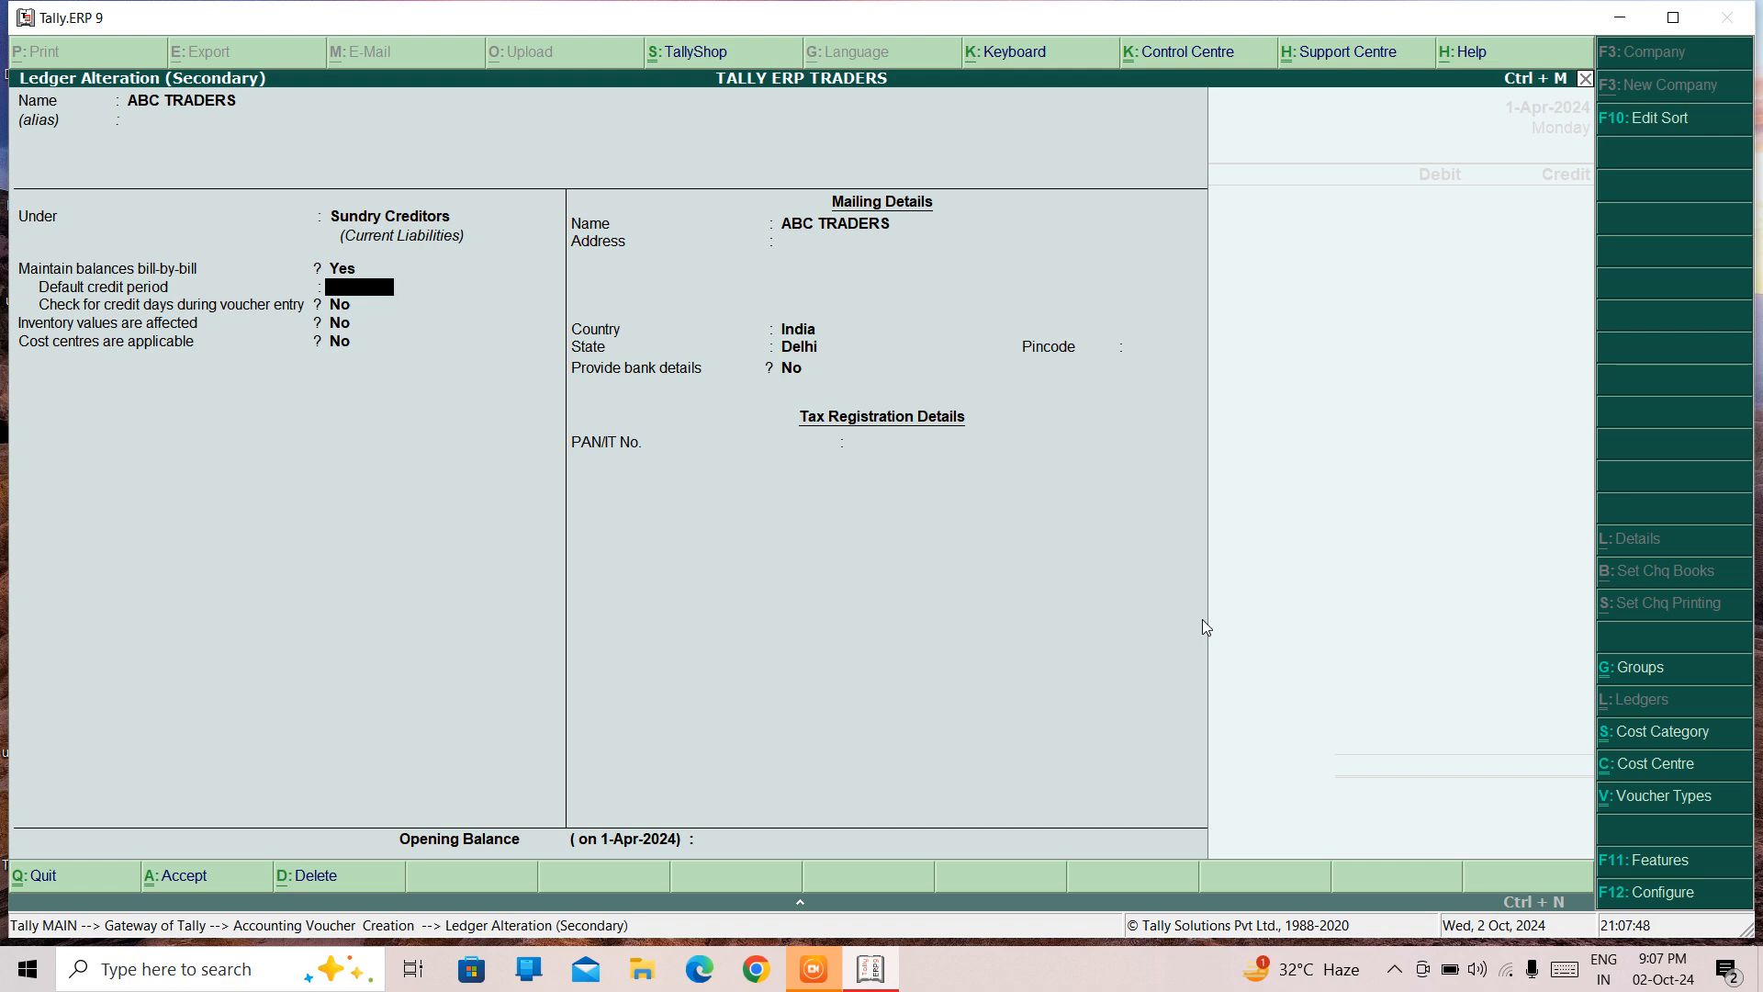
key("ctrl+a")
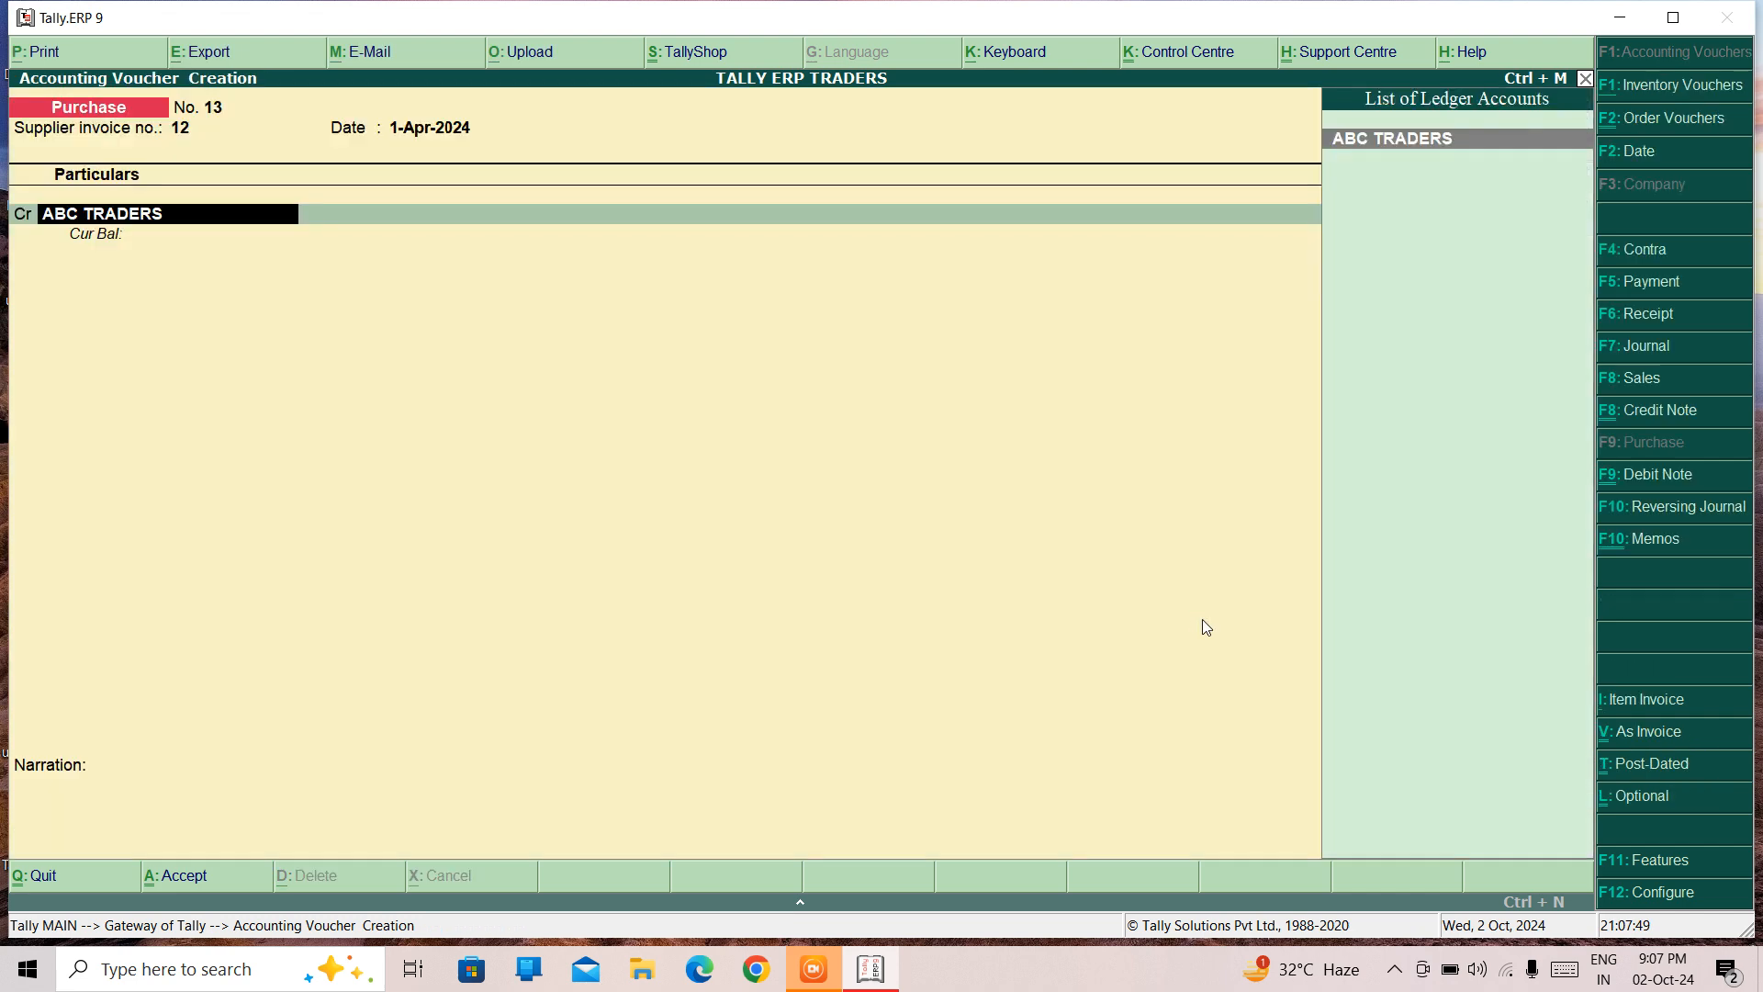
Accept ABC TRADERS with its supplier's details again and credit it with 200000
key("Return")
key("Return")
key("Return")
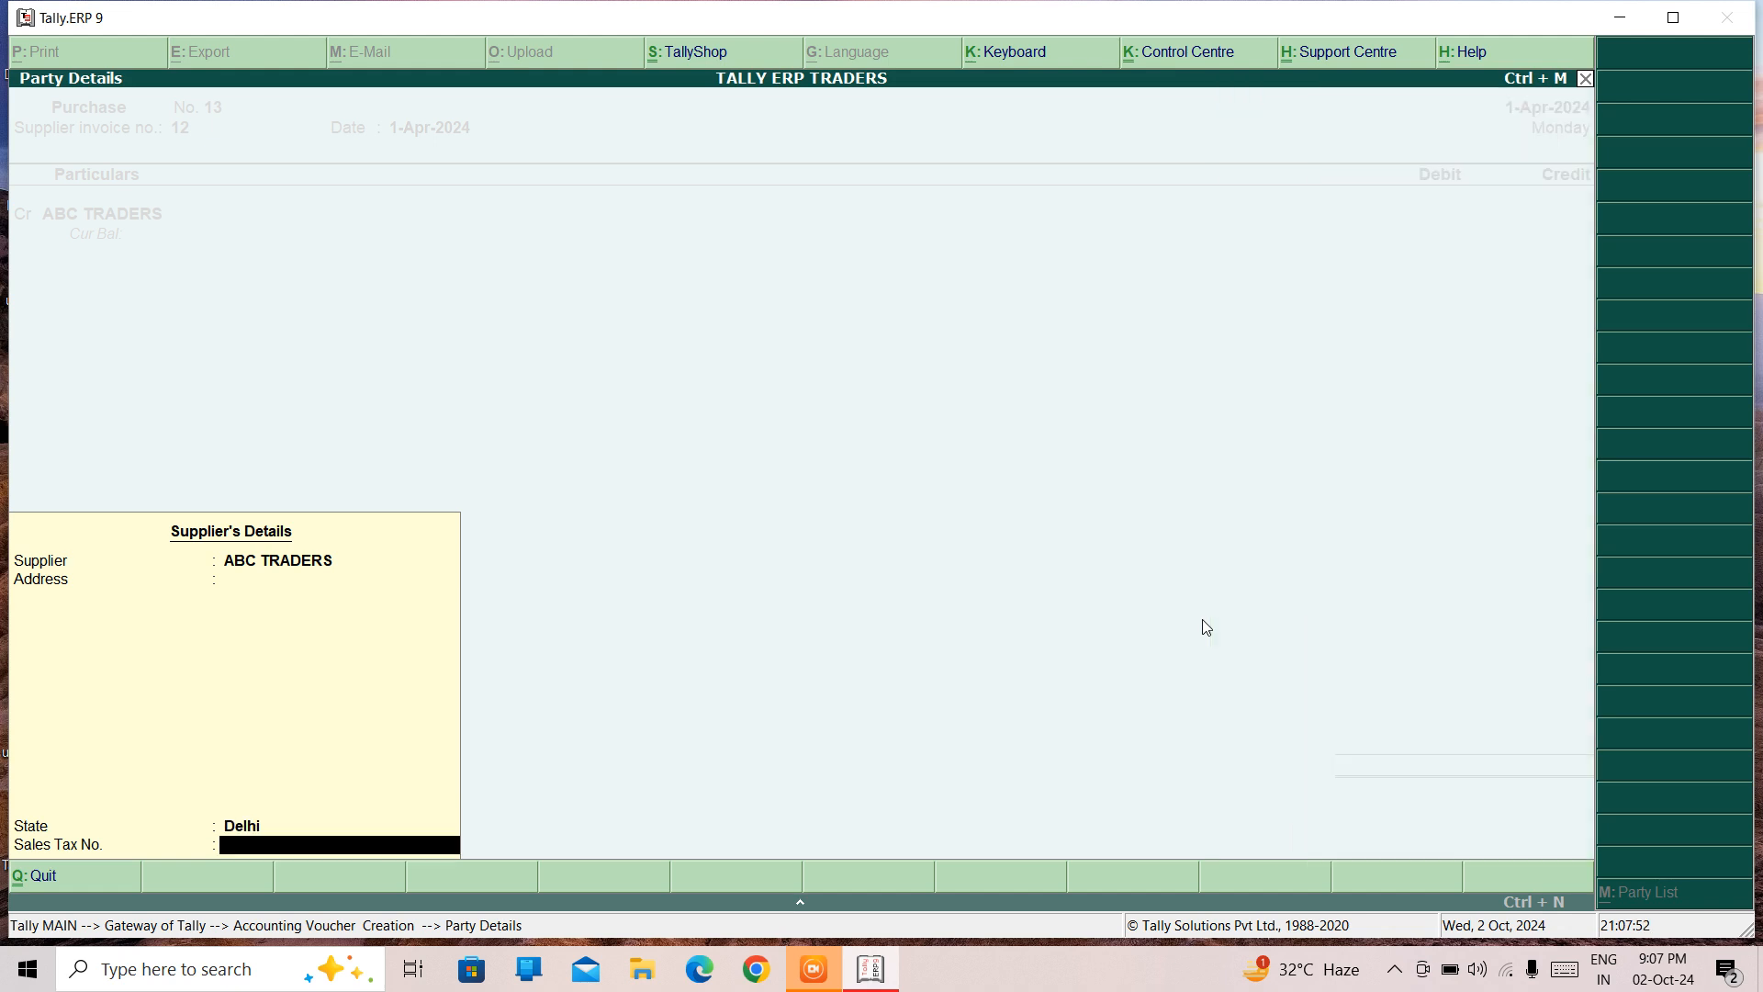
key("Return")
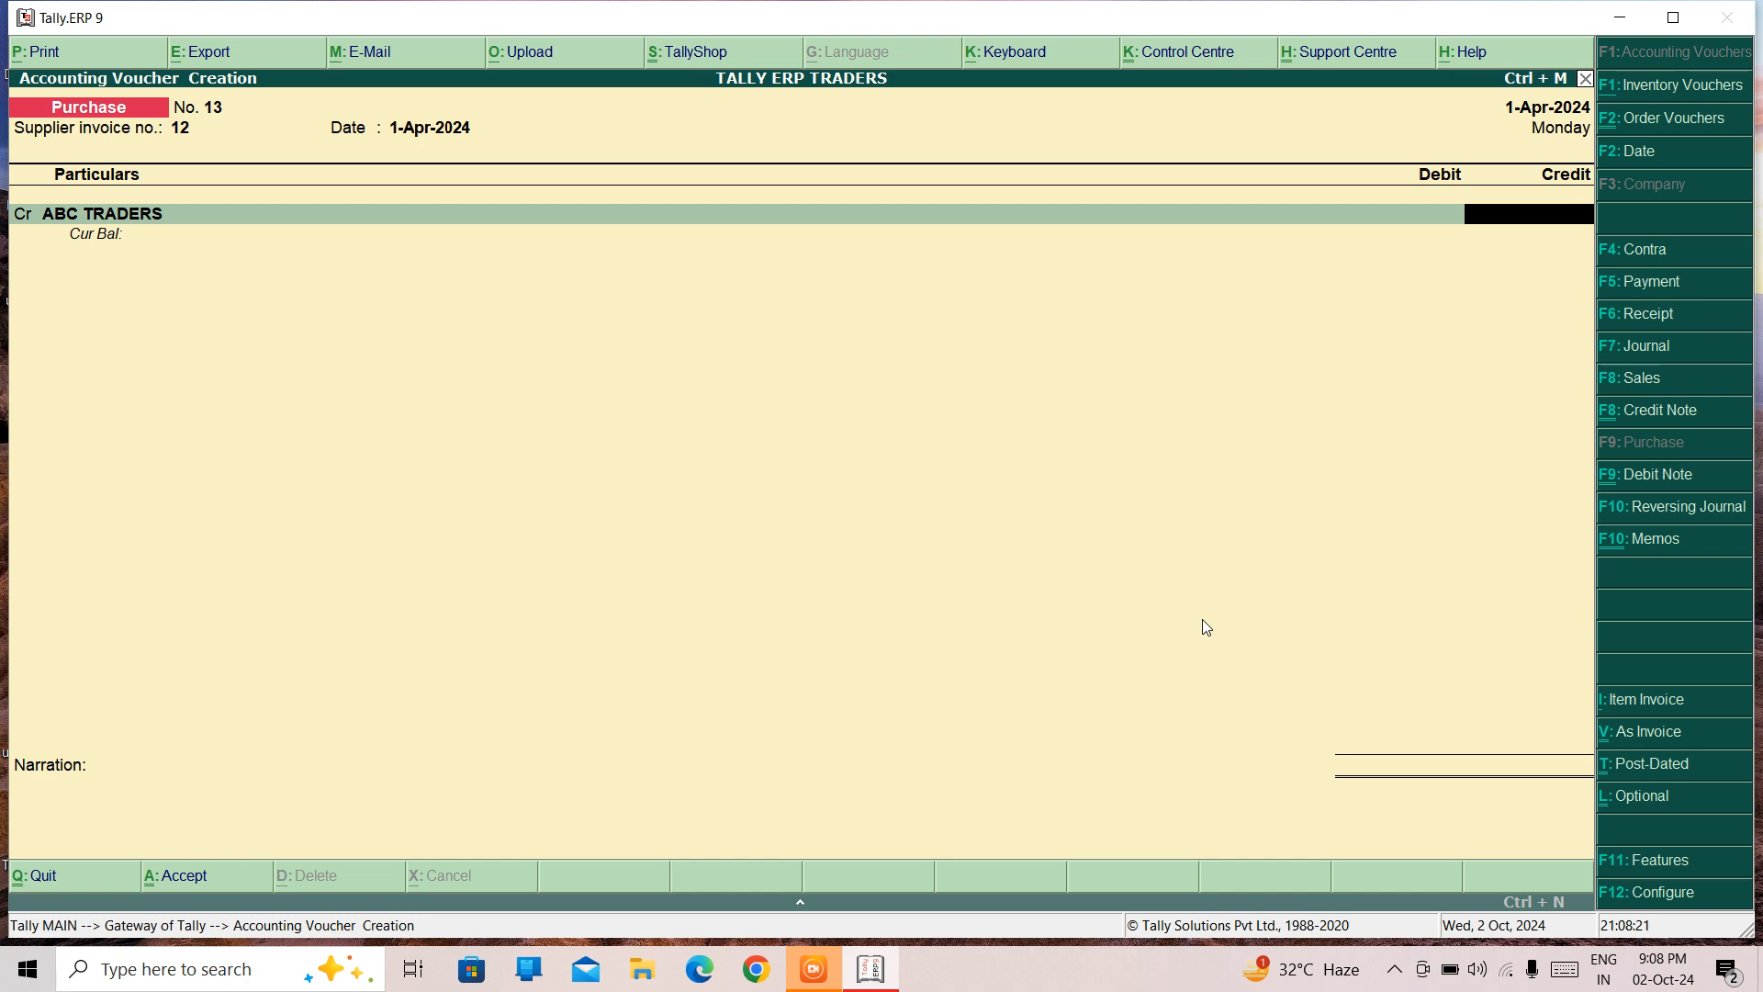
type("200000")
key("Return")
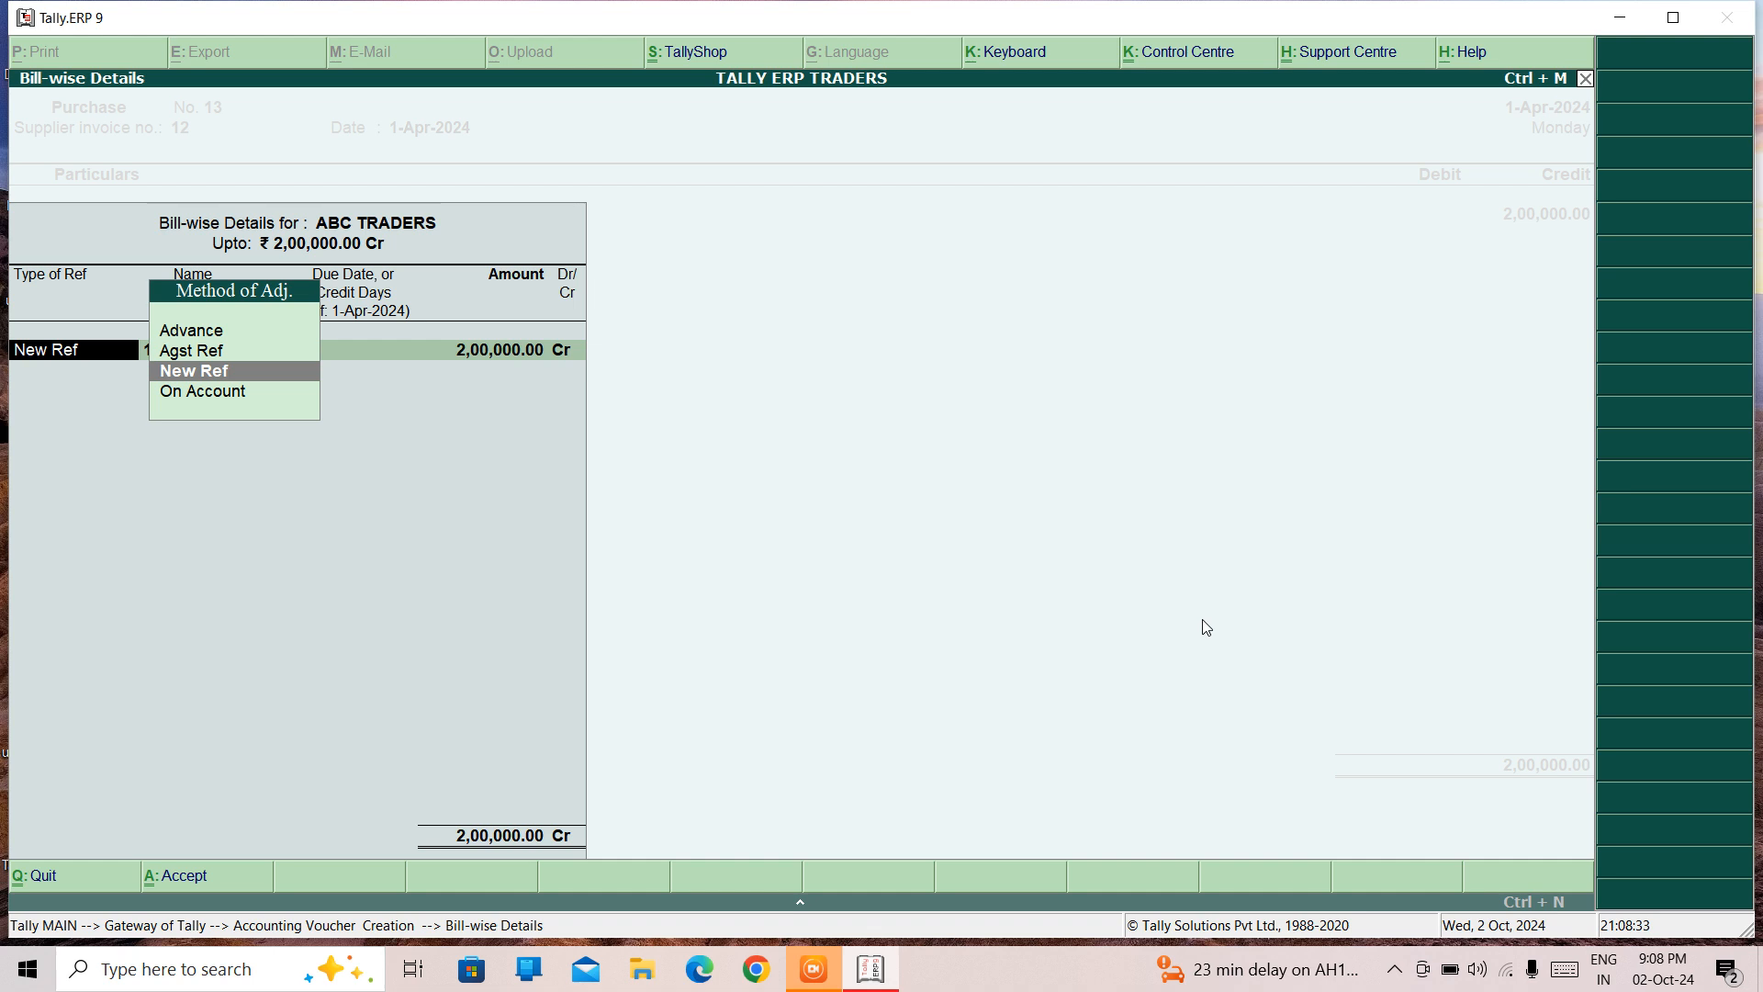
Enter the bill-wise details as a New Ref named ABC TRADERS with 30 credit days for the full amount
key("Return")
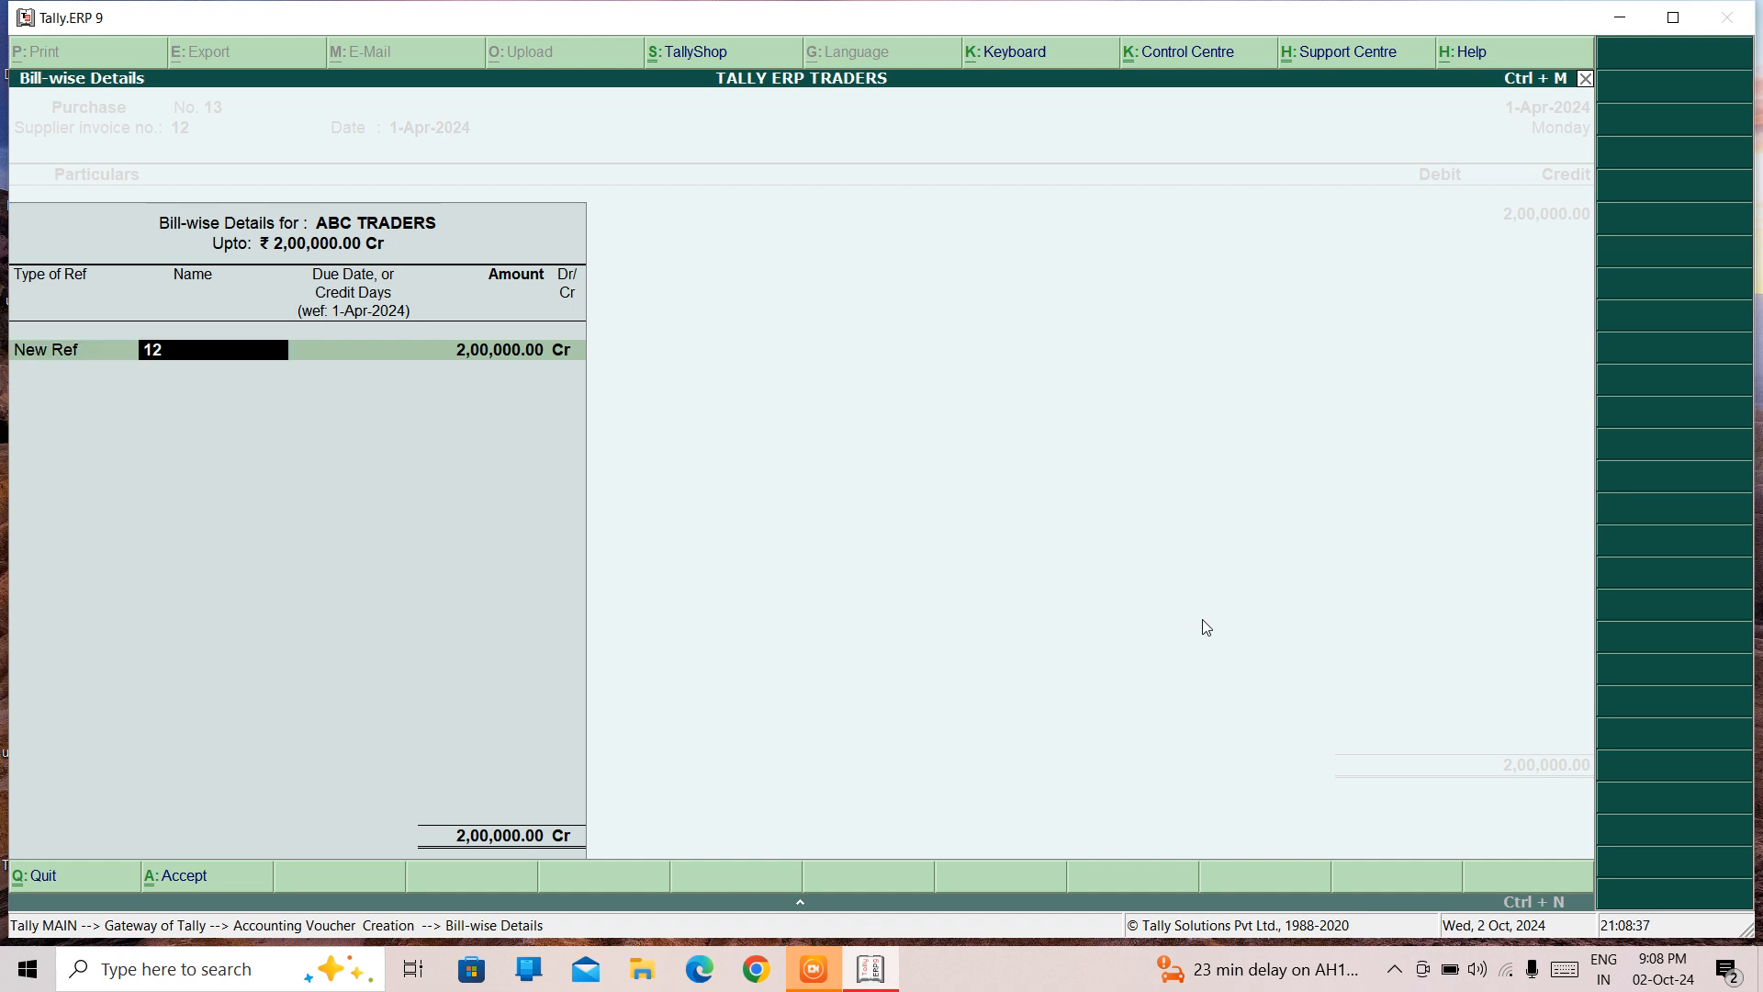
type("ABC TRADERS")
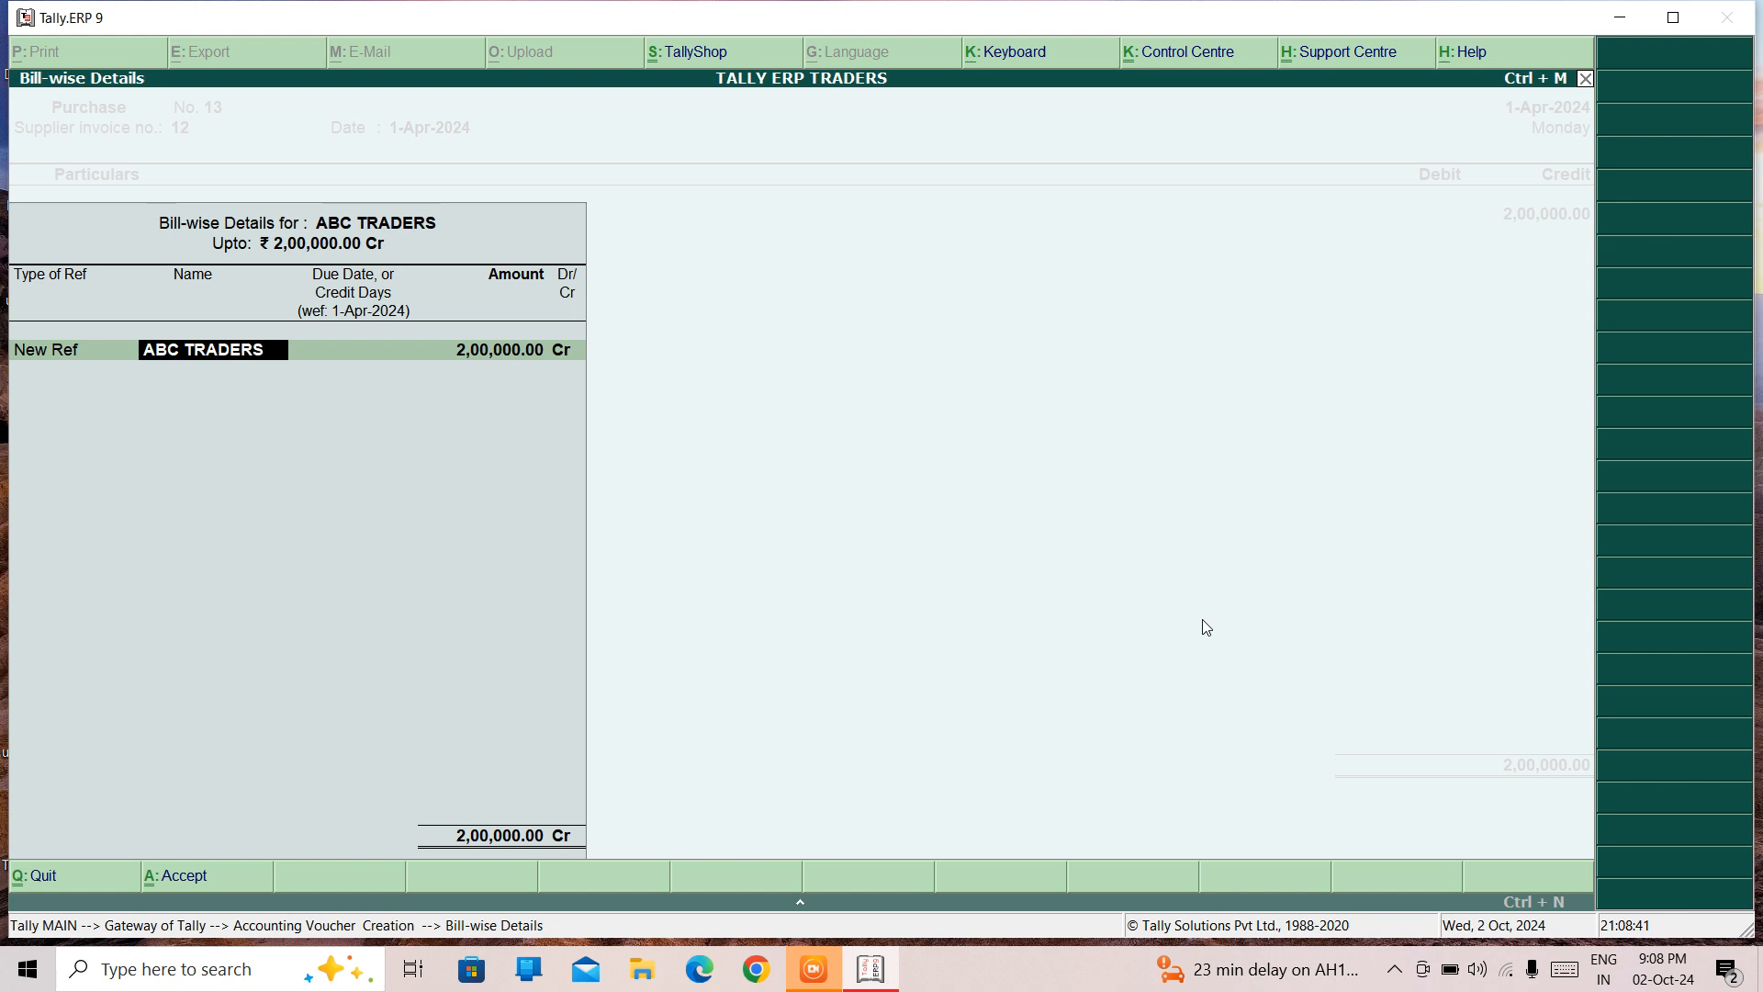
key("Return")
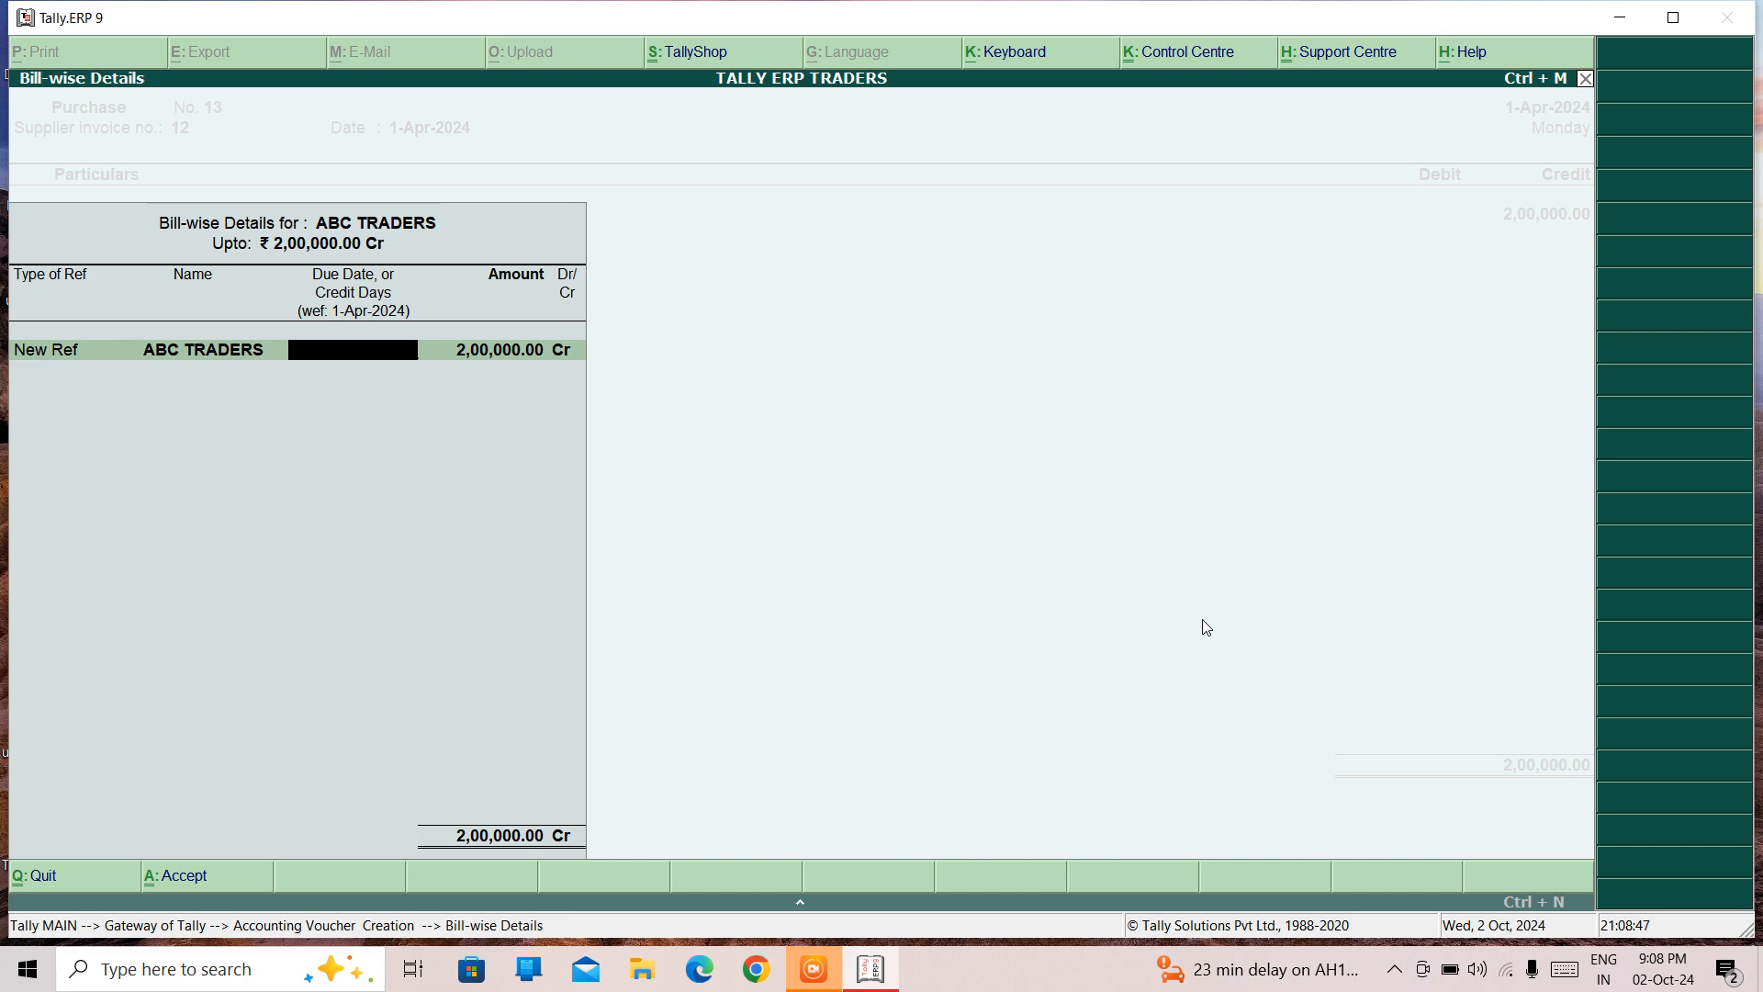
type("30")
key("Return")
key("Return")
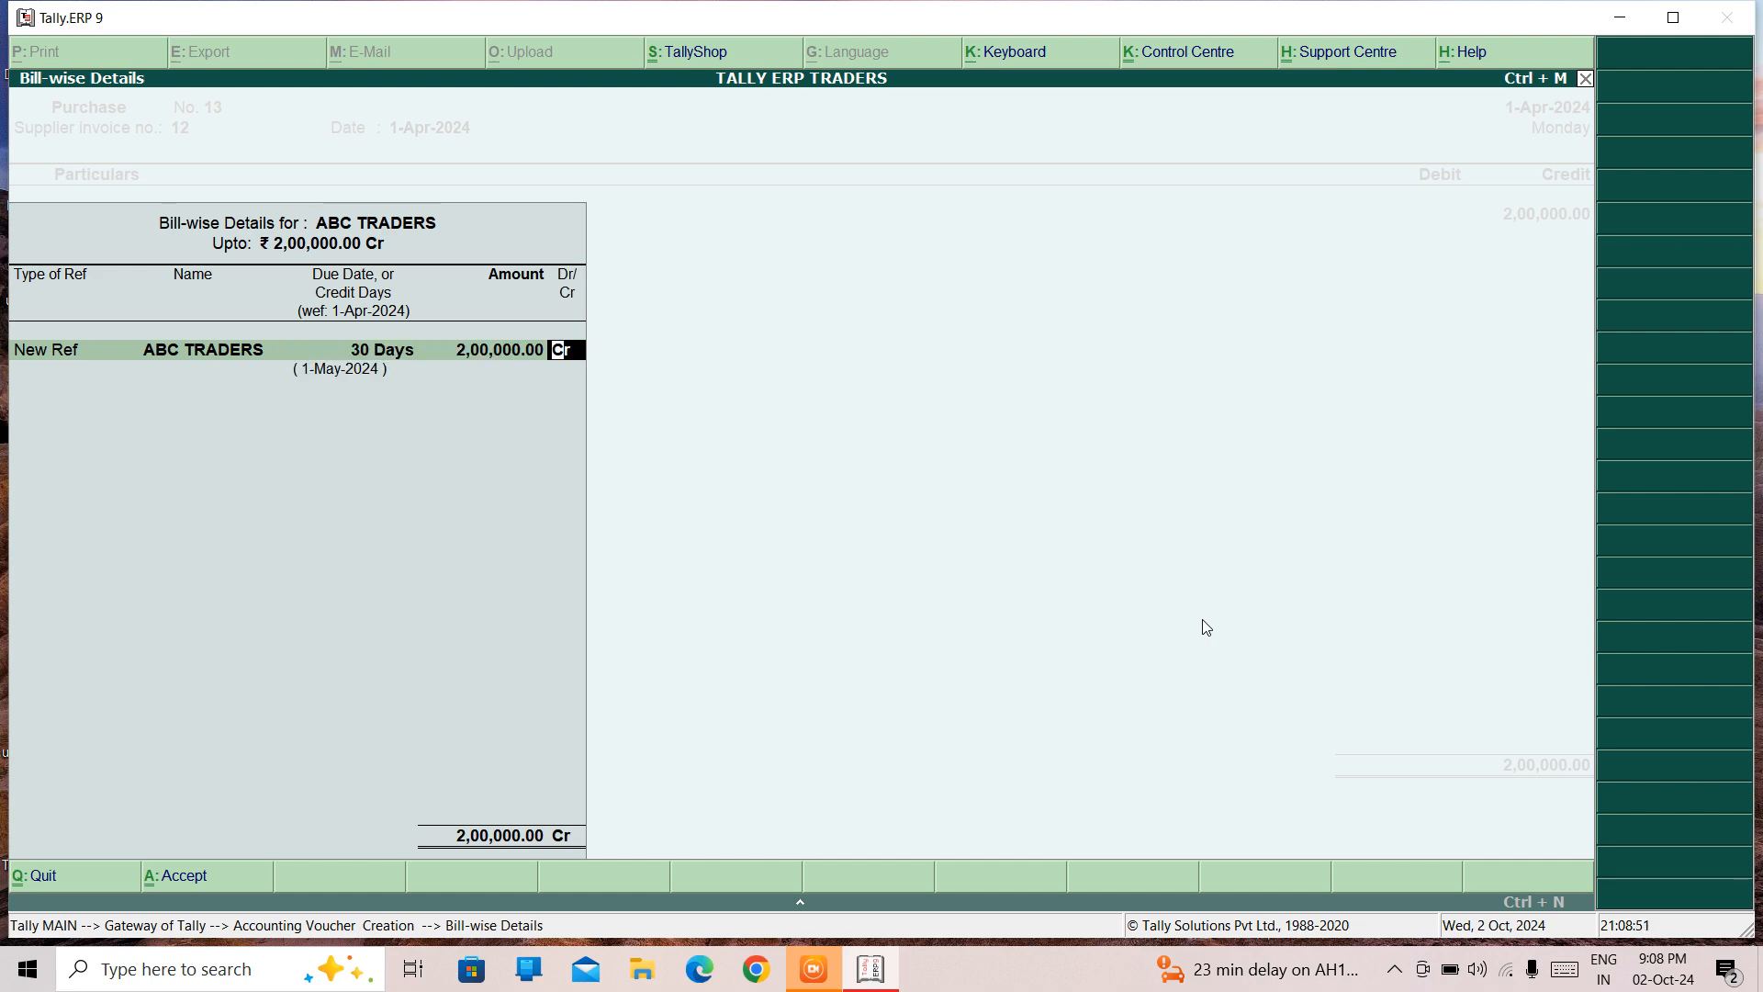
Accept the bill-wise details and debit the PURCHASES ledger
key("Return")
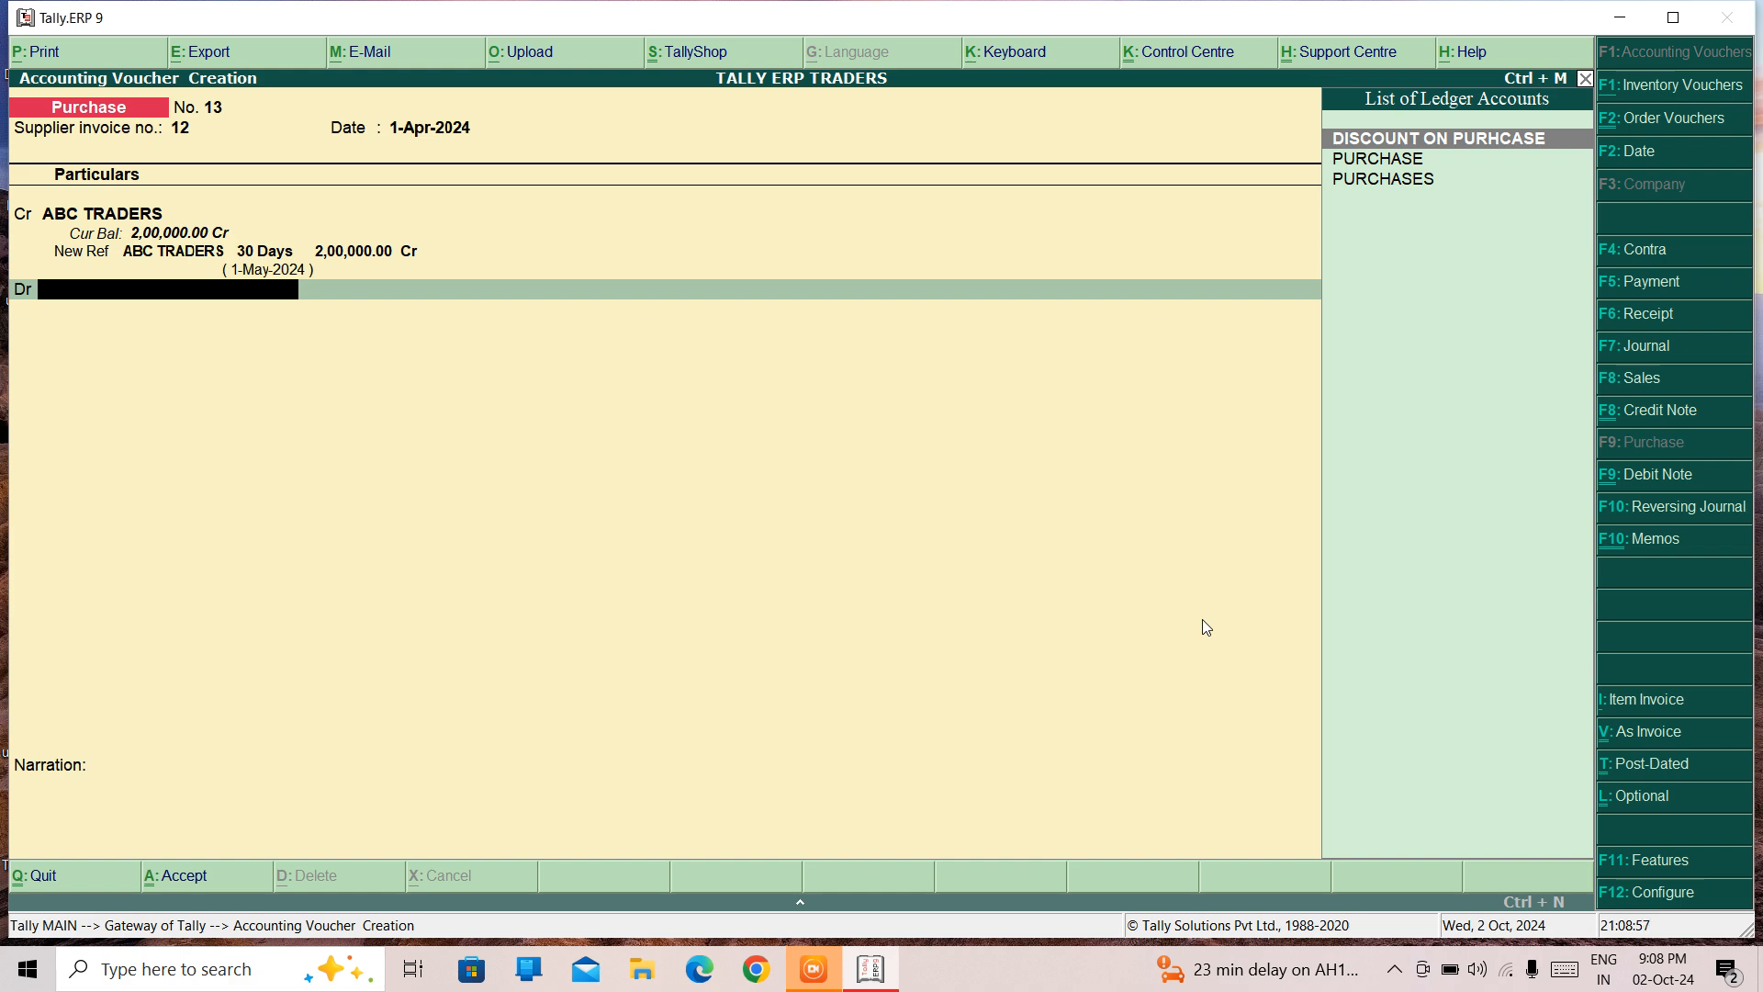
key("Down")
key("Down")
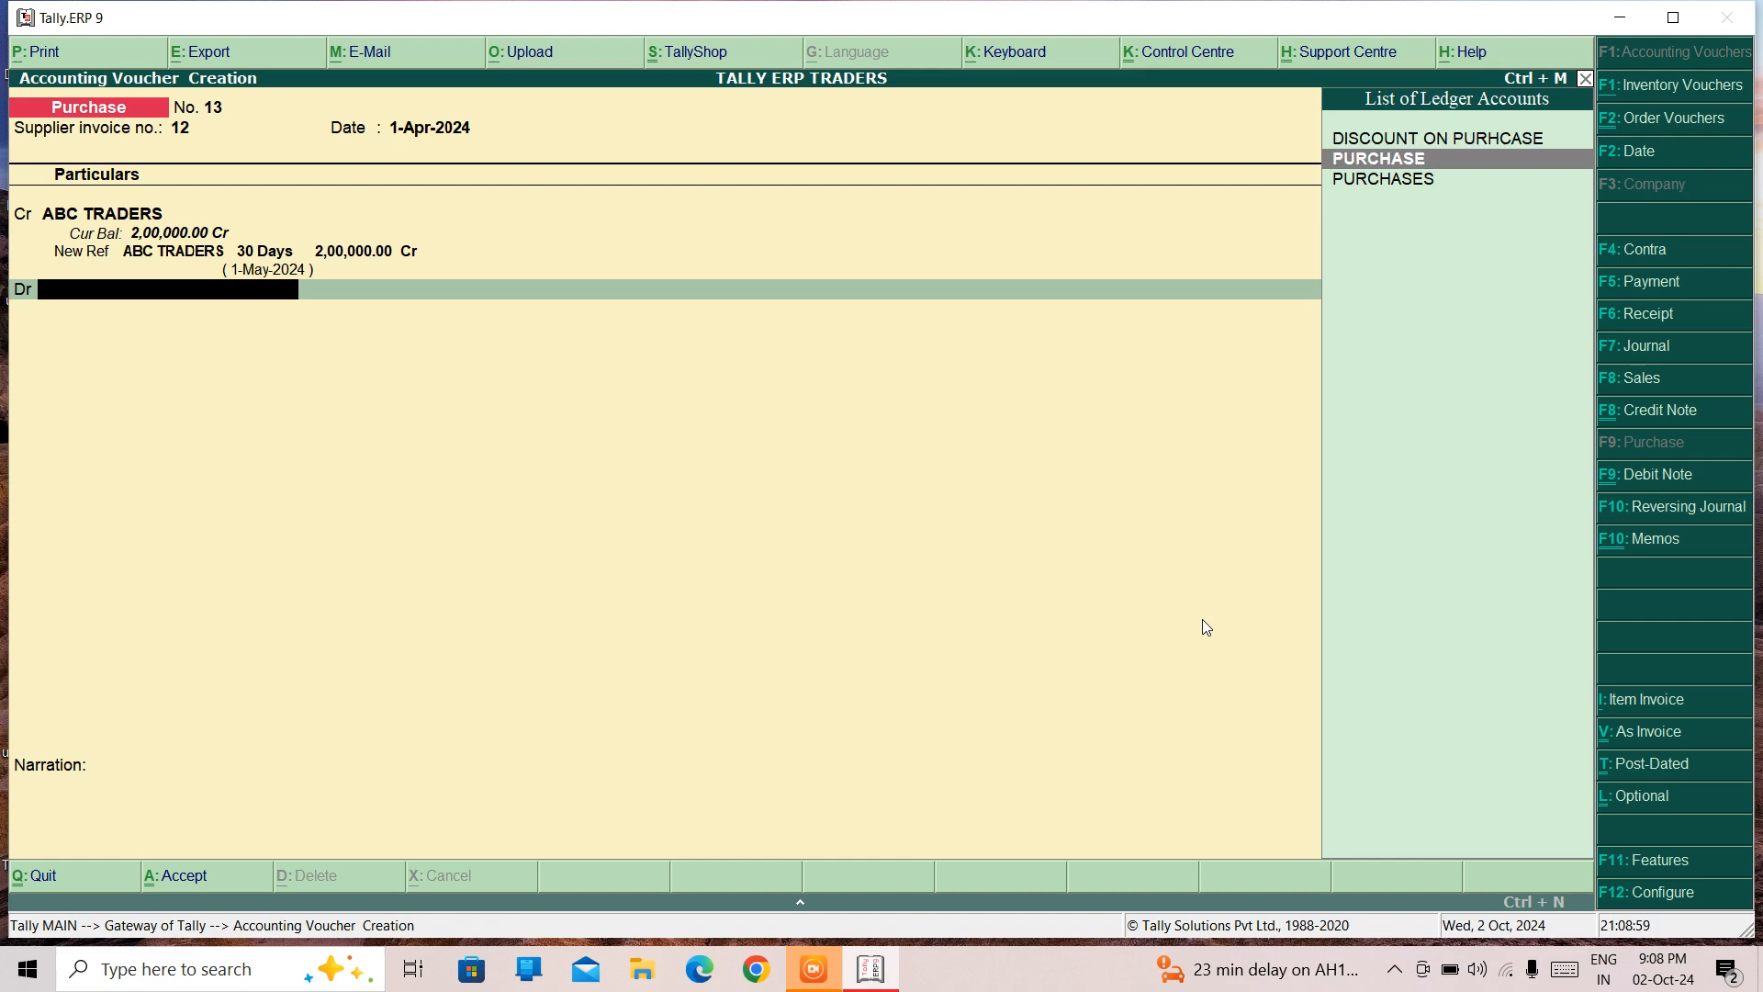
key("Return")
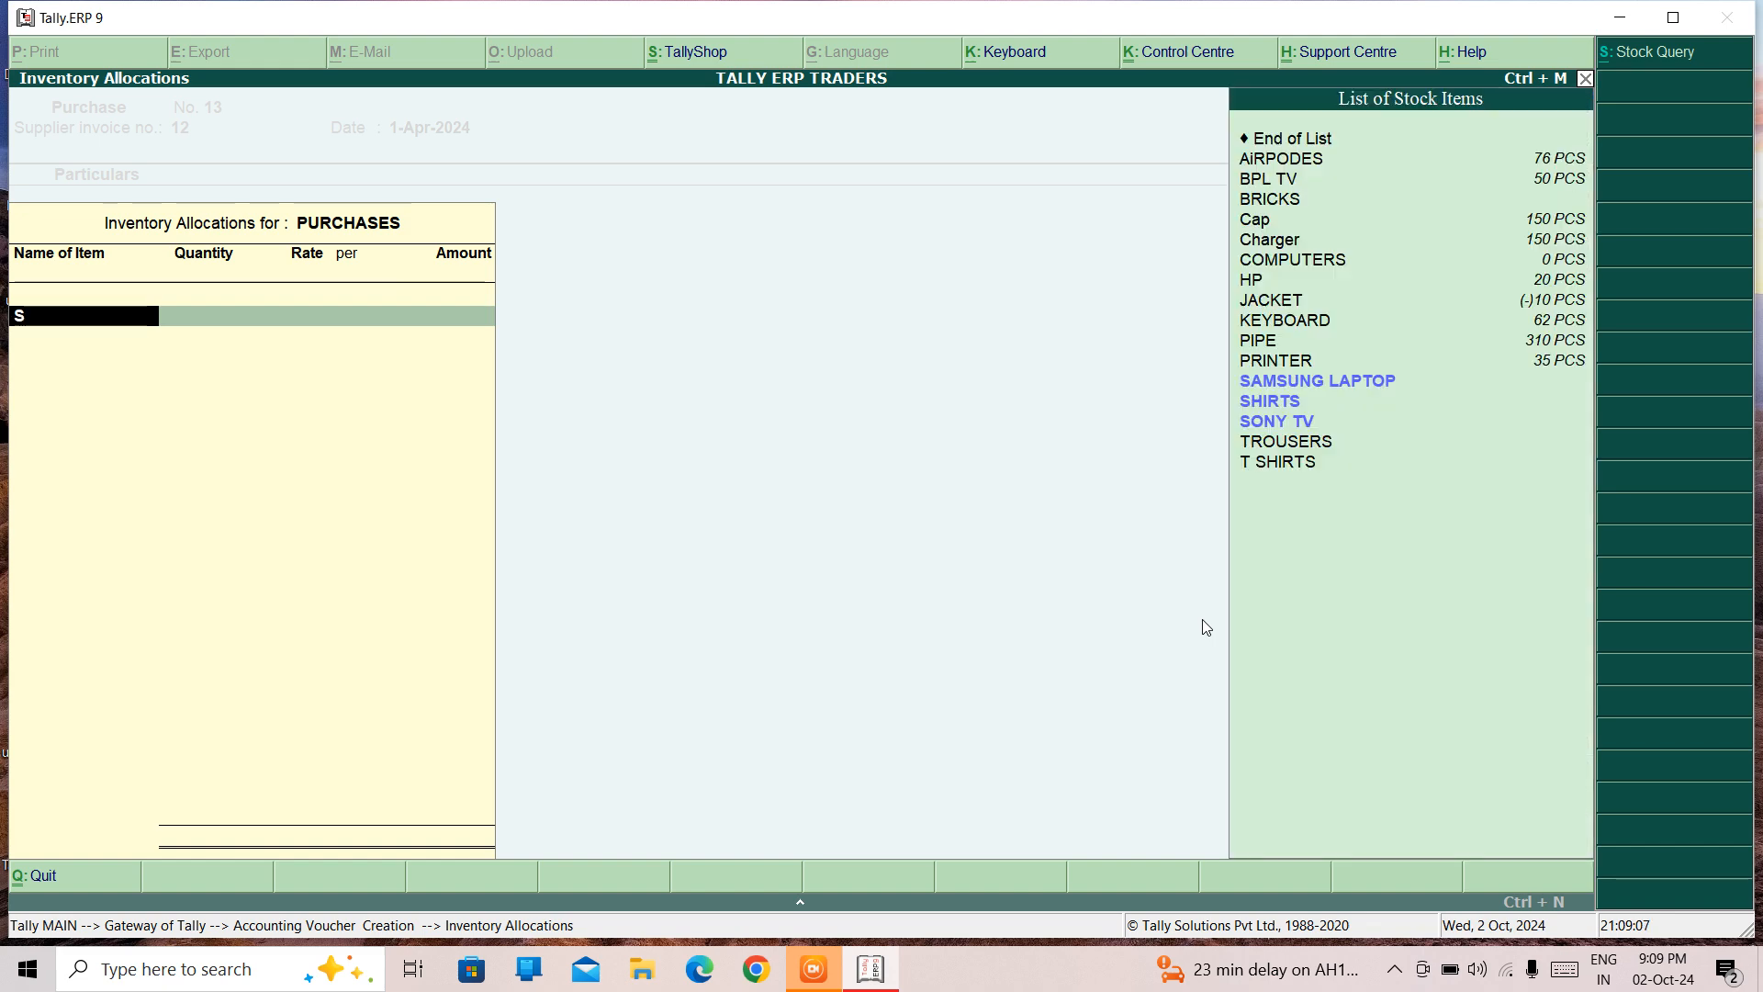
Choose BRICKS as the stock item in the inventory allocations for PURCHASES
key("Down")
key("Down")
key("Down")
key("Down")
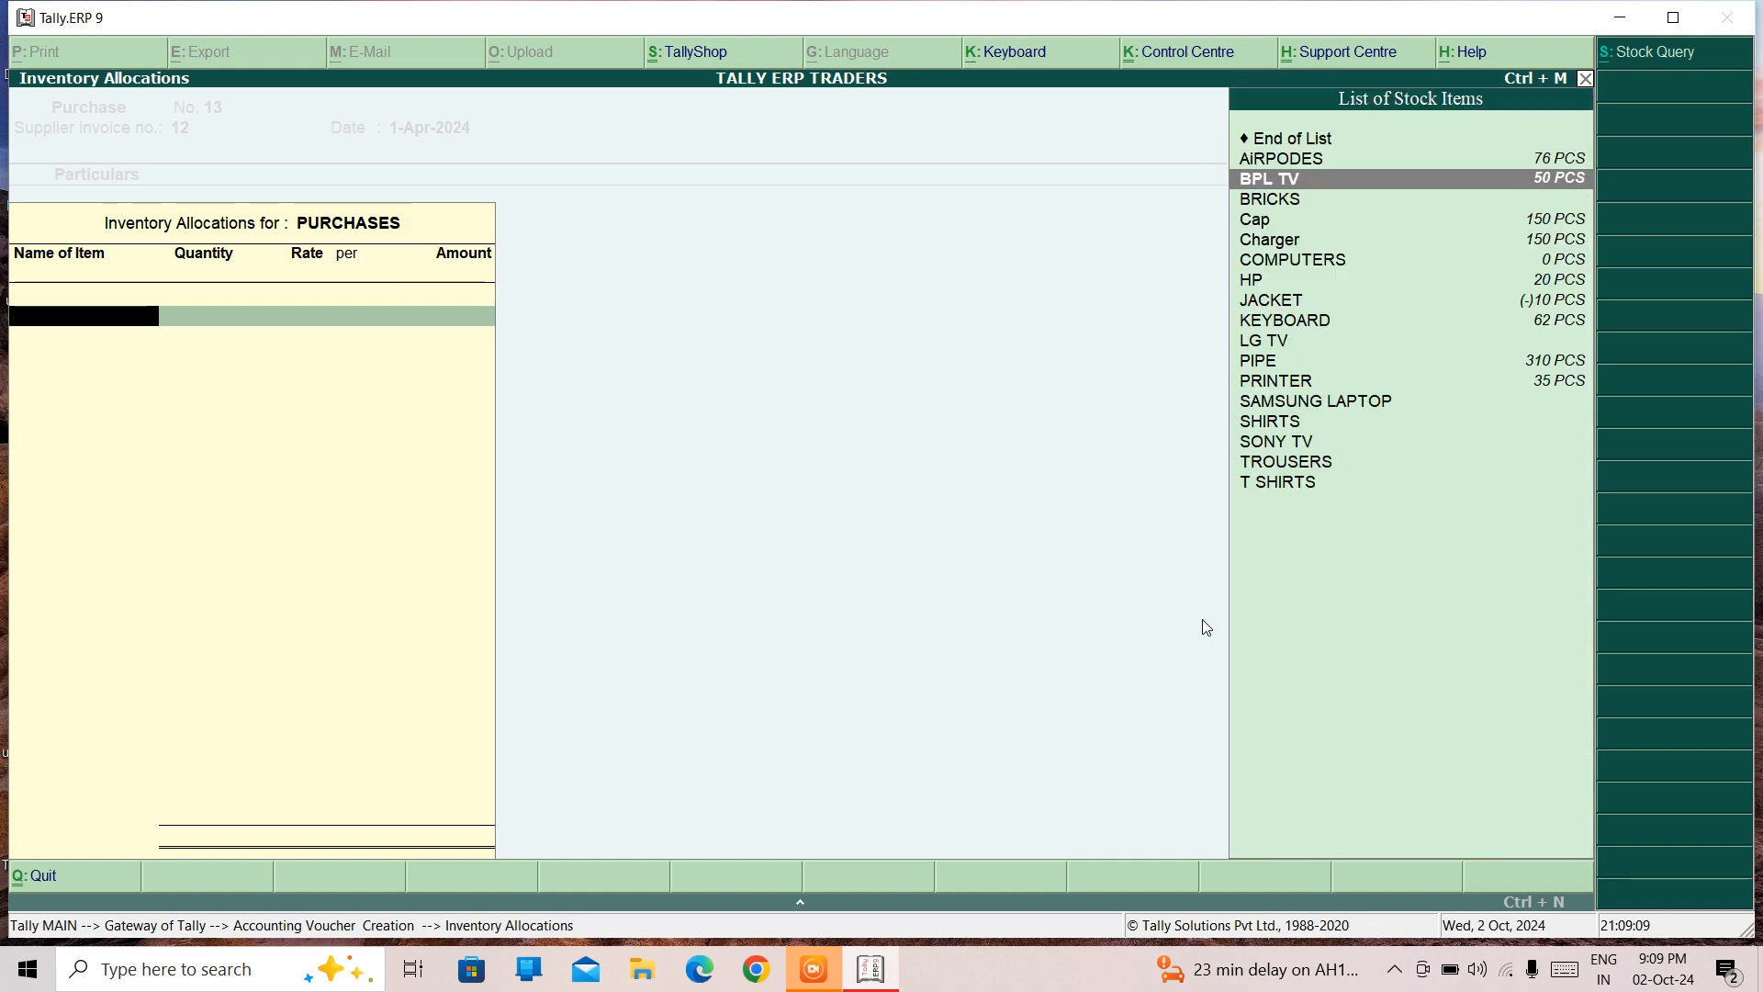
key("Up")
key("Return")
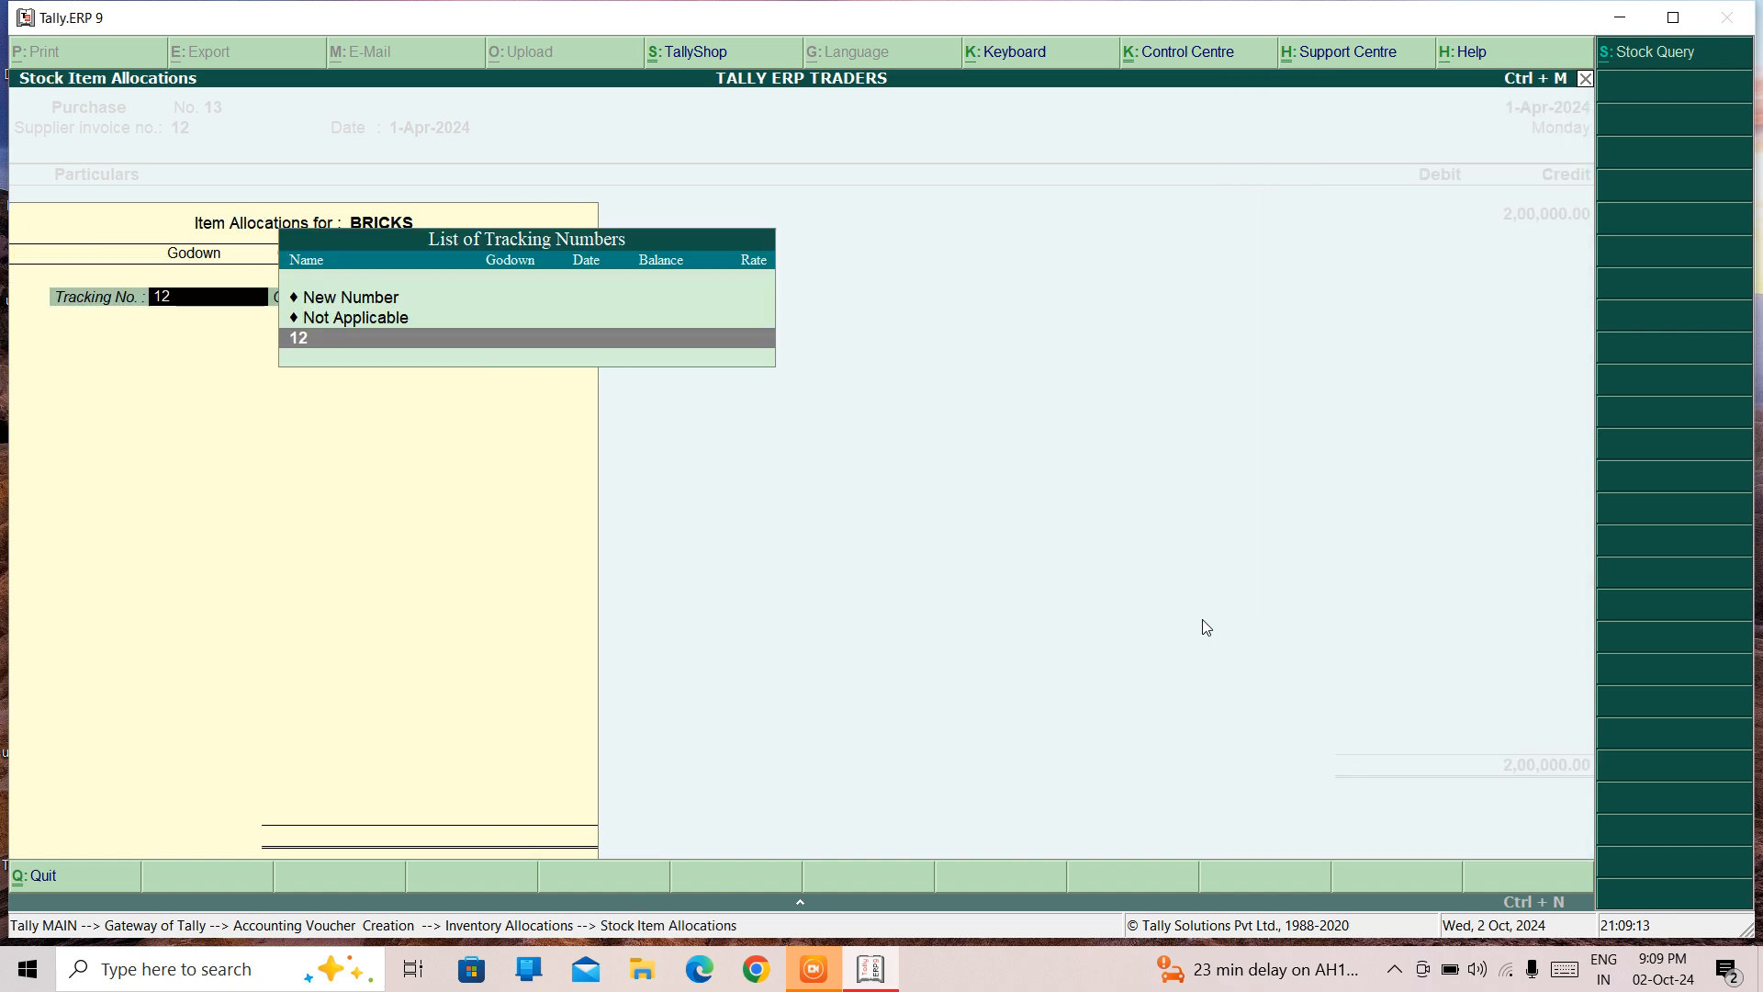
Set the tracking and order numbers for BRICKS to Not Applicable and choose the DELHI godown
key("Up")
key("Up")
key("Down")
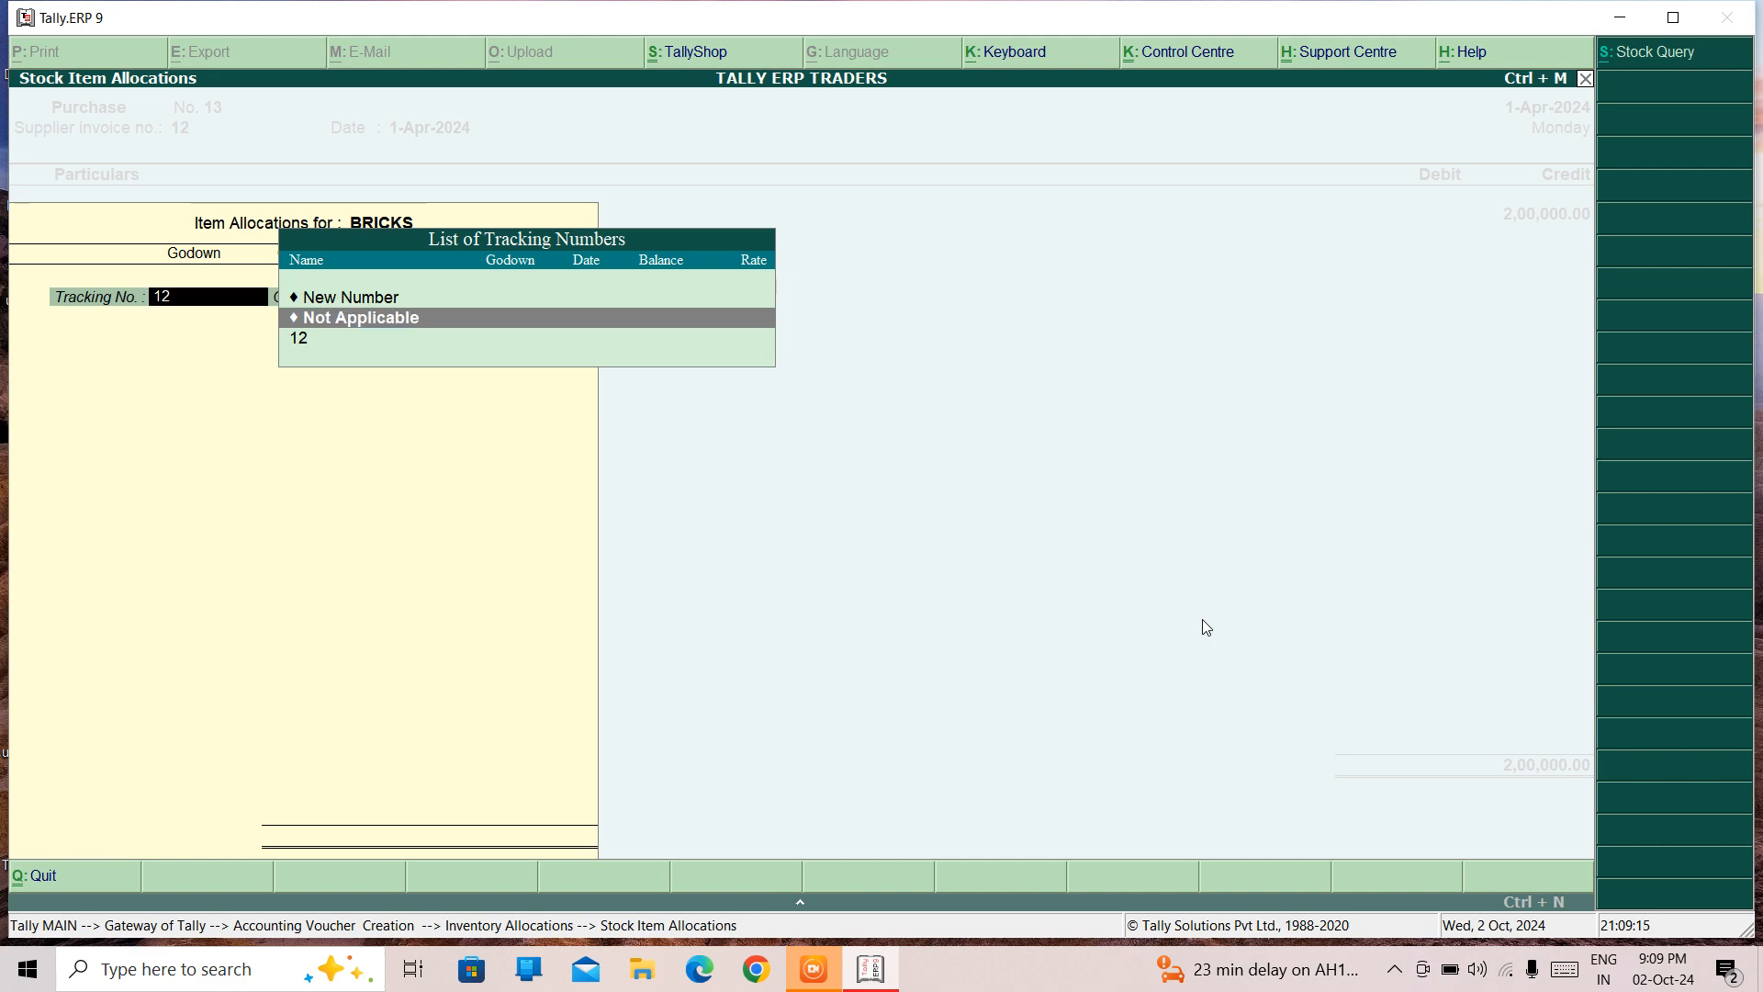
key("Return")
key("Return")
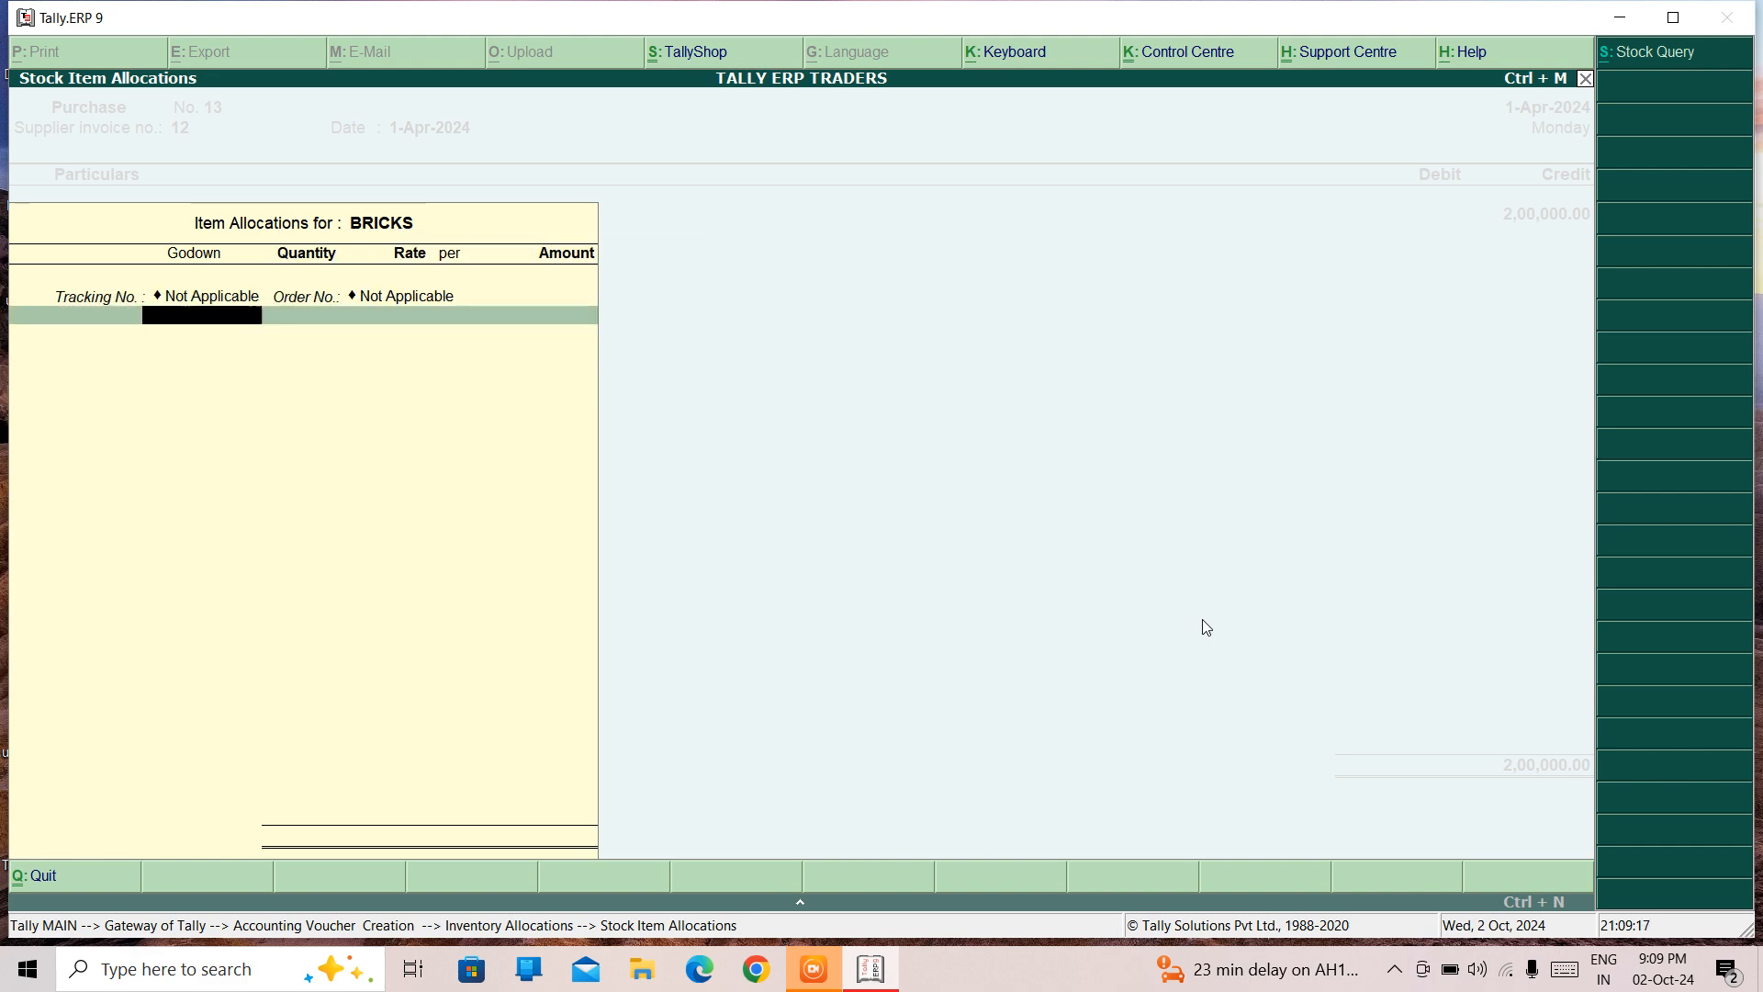
type("D")
key("Return")
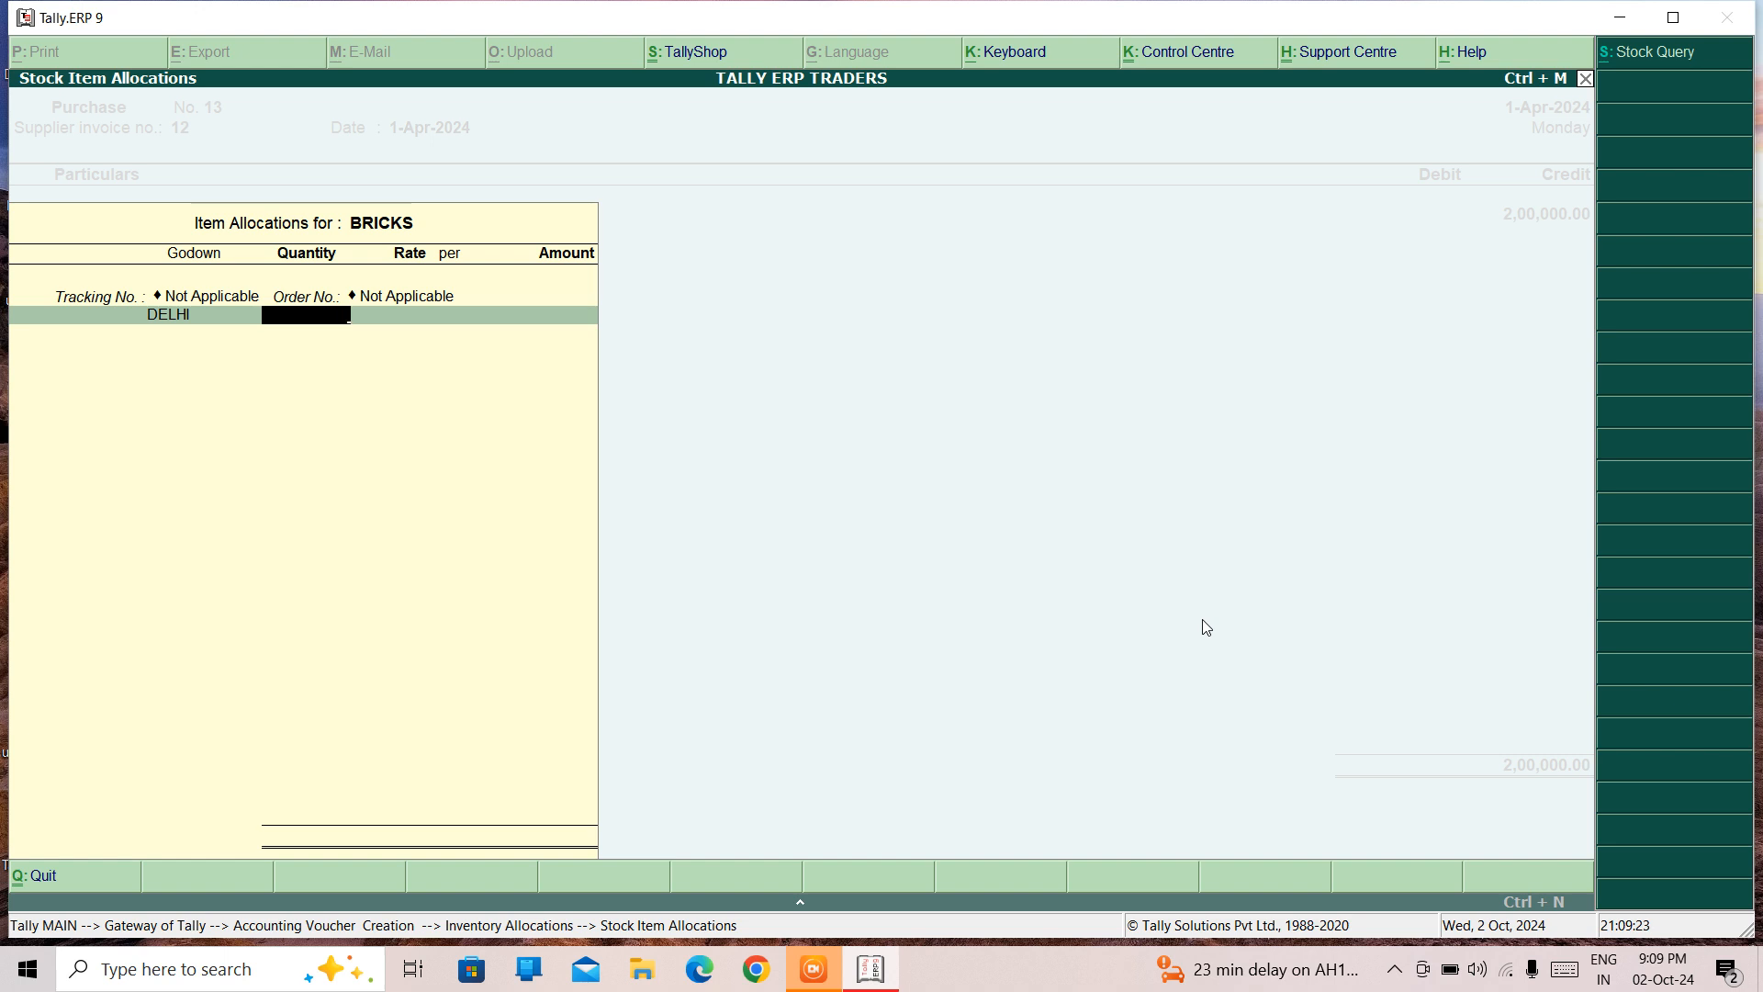
Enter a quantity of 200 NOS at a rate of 1000 for BRICKS
type("2000")
key("BackSpace")
key("BackSpace")
key("BackSpace")
type("00")
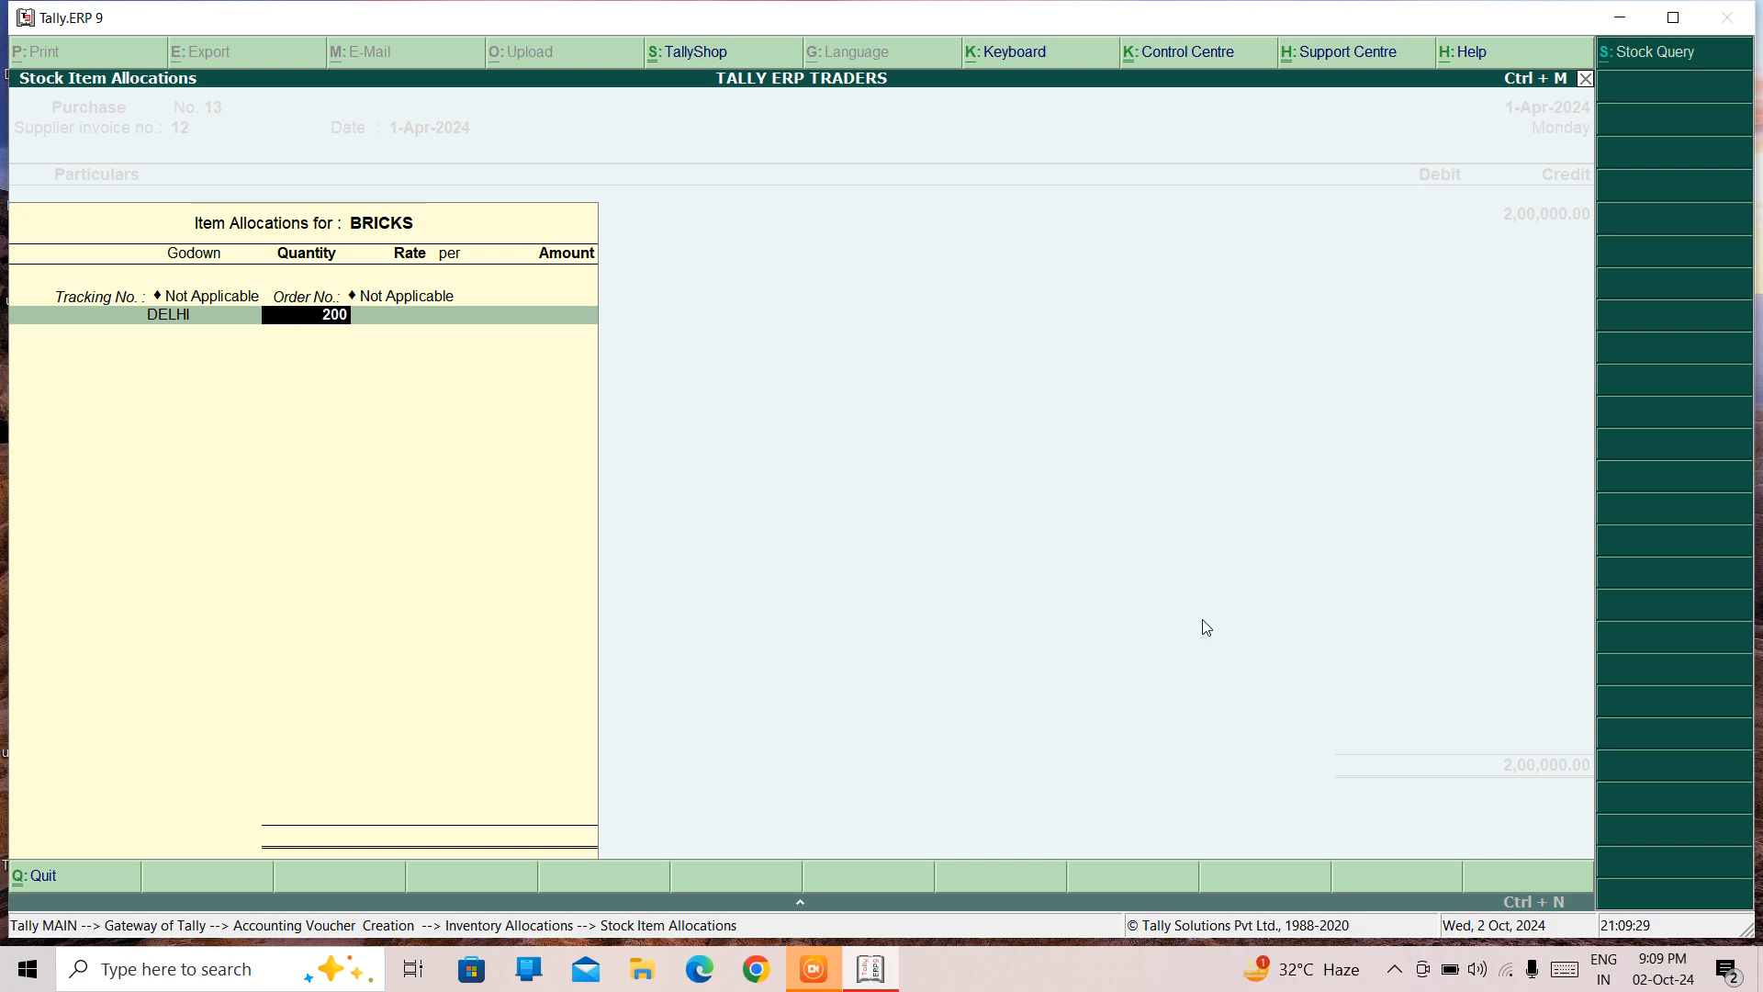
key("Return")
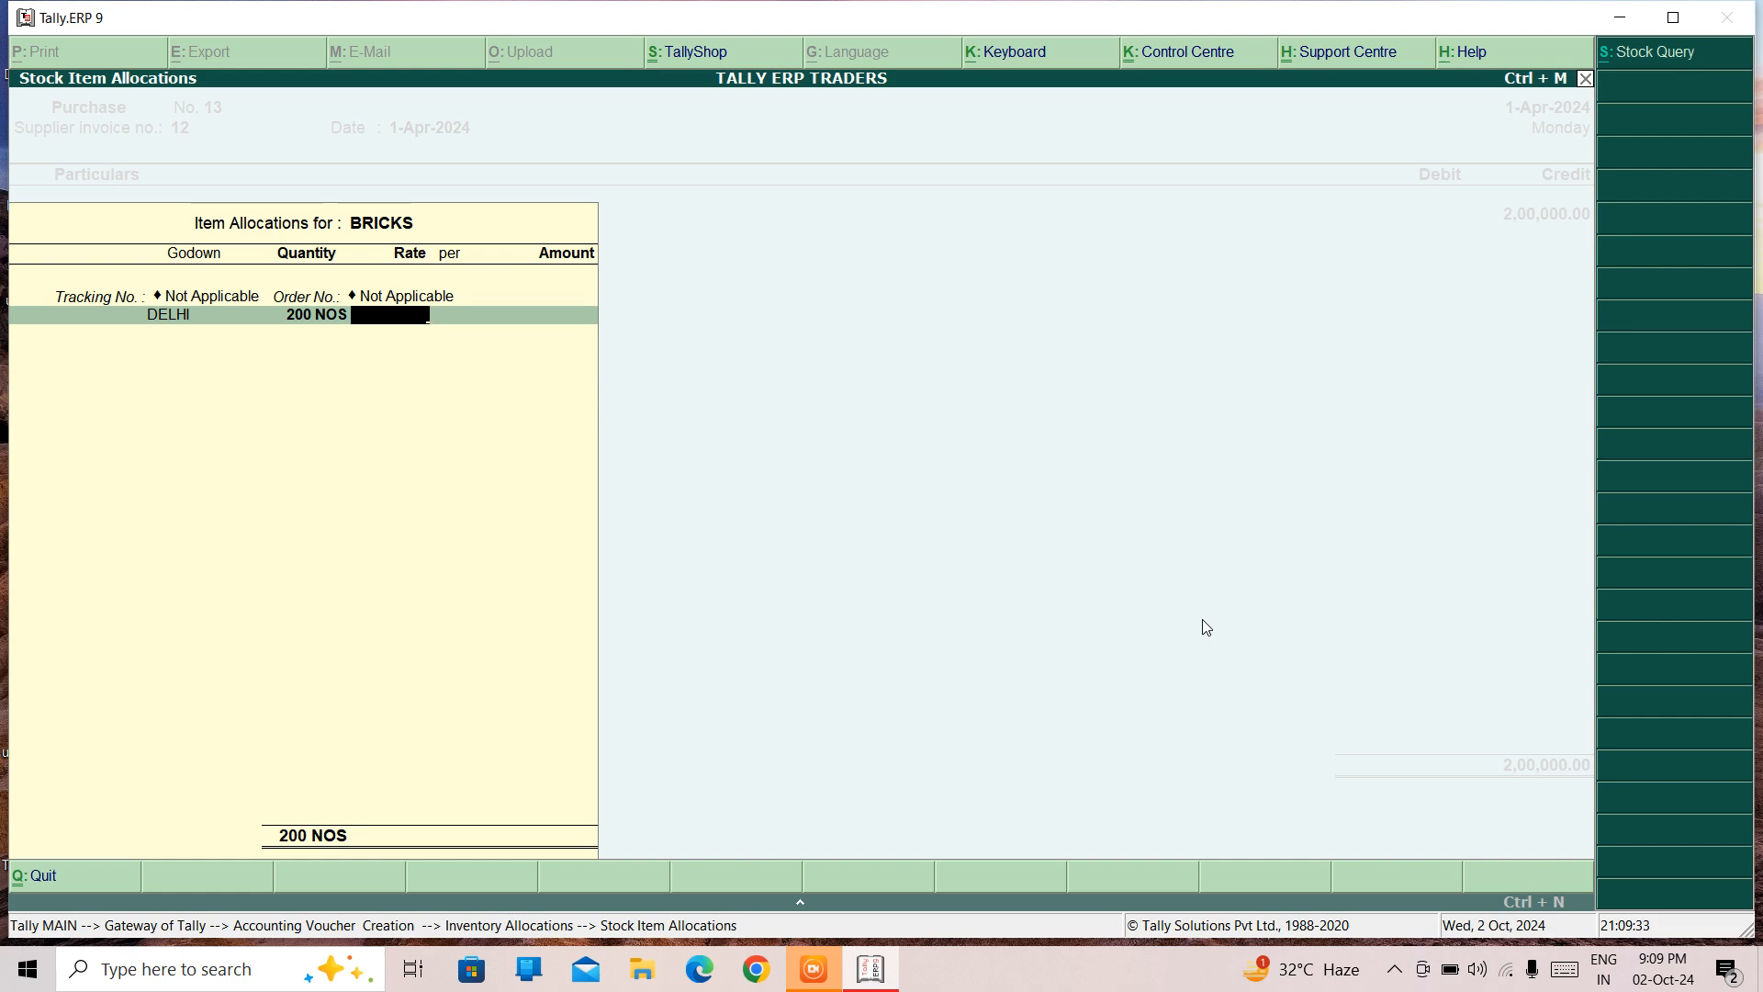
type("1000")
key("Return")
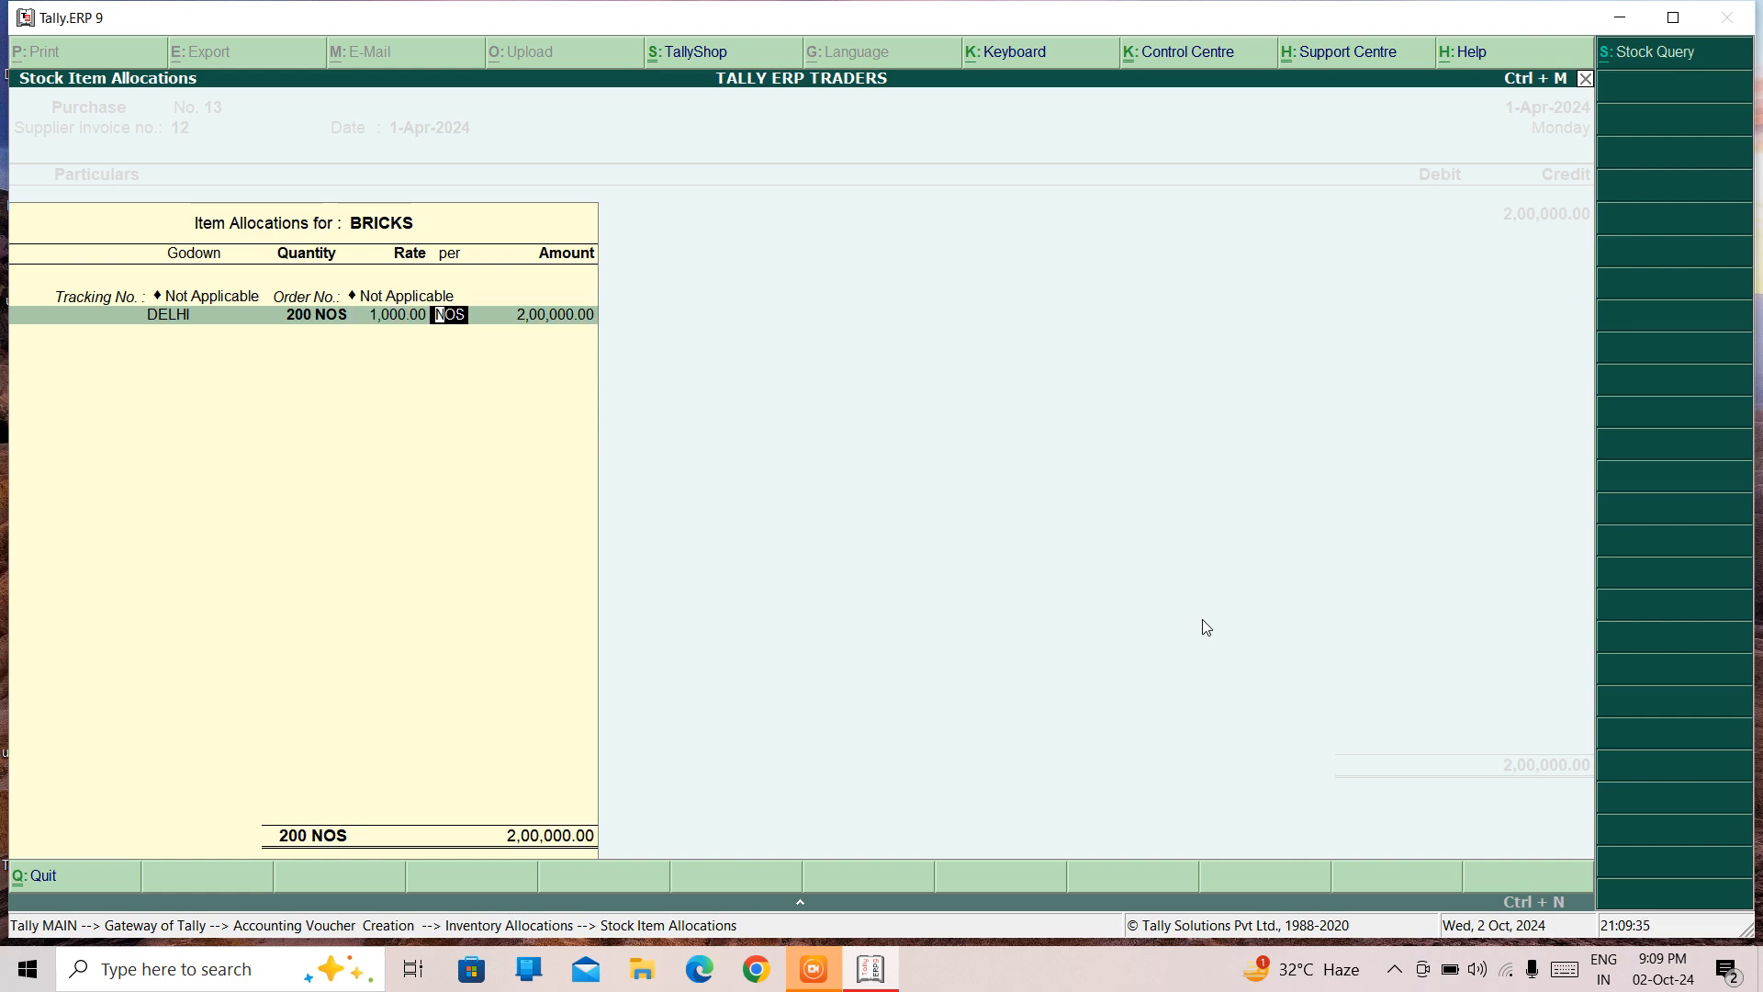
Set the BRICKS quantity to 2000 NOS and the rate to 100, and finish the item's allocation
key("BackSpace")
key("BackSpace")
type("1")
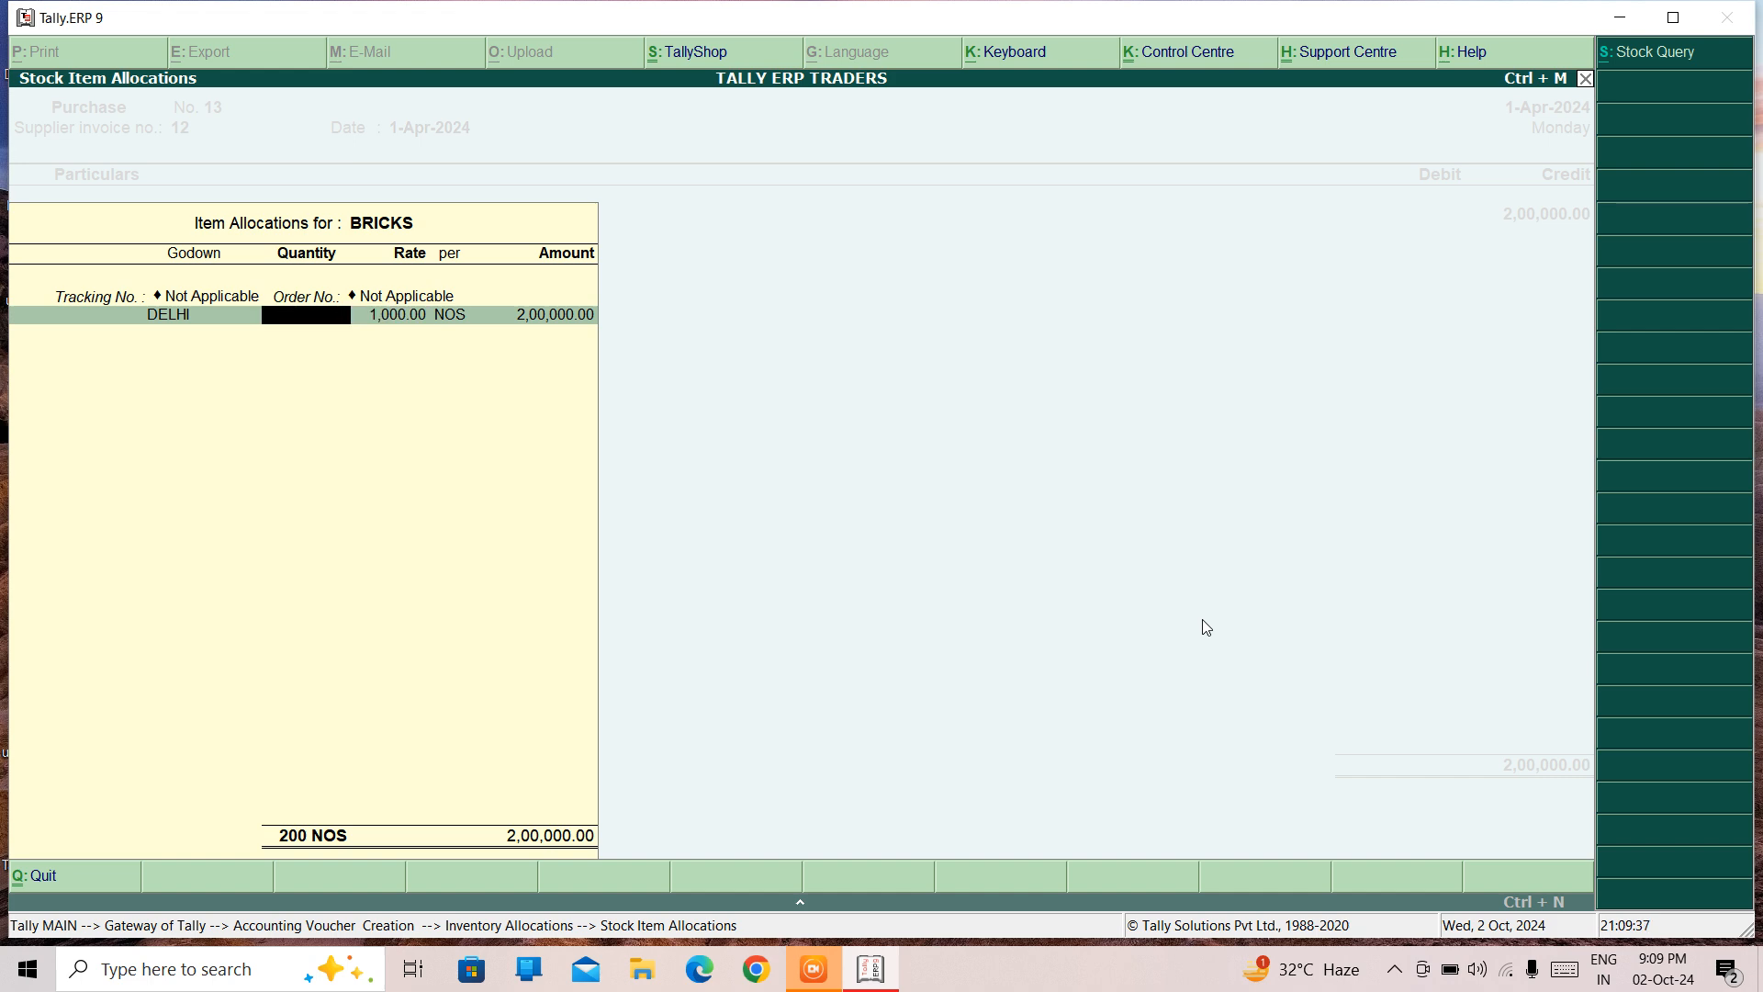
type("0000")
key("BackSpace")
key("Return")
key("BackSpace")
type("100")
key("Return")
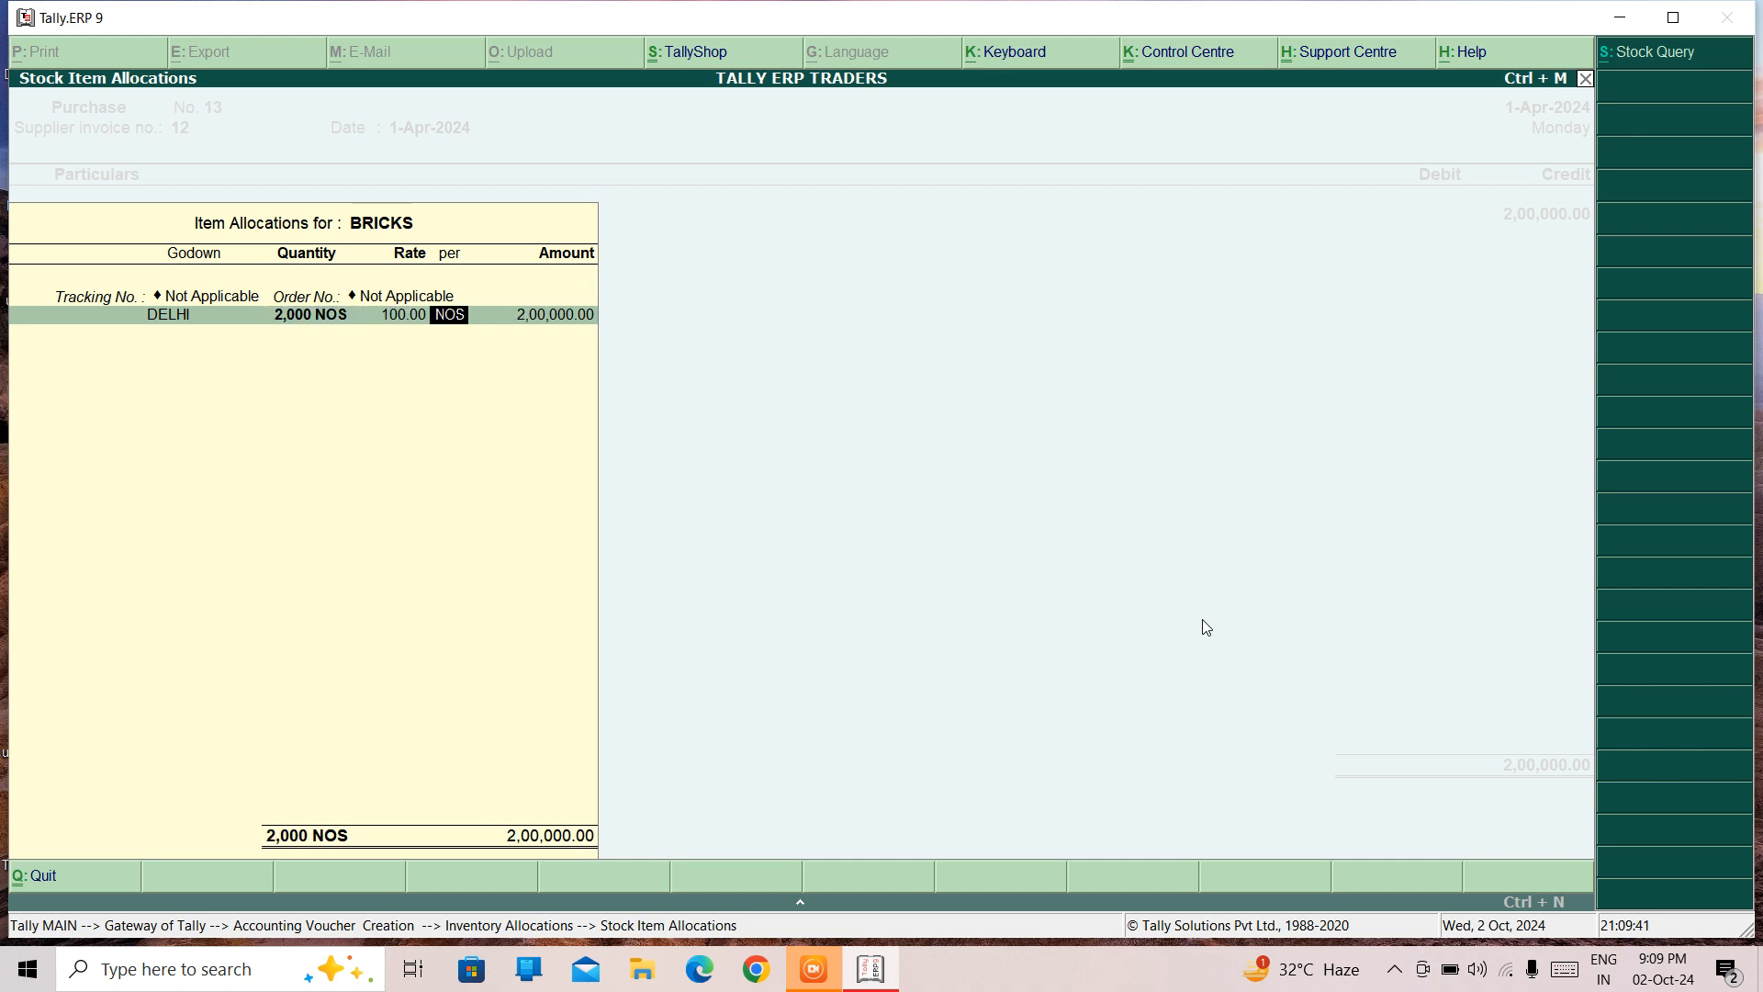
key("Return")
key("Return")
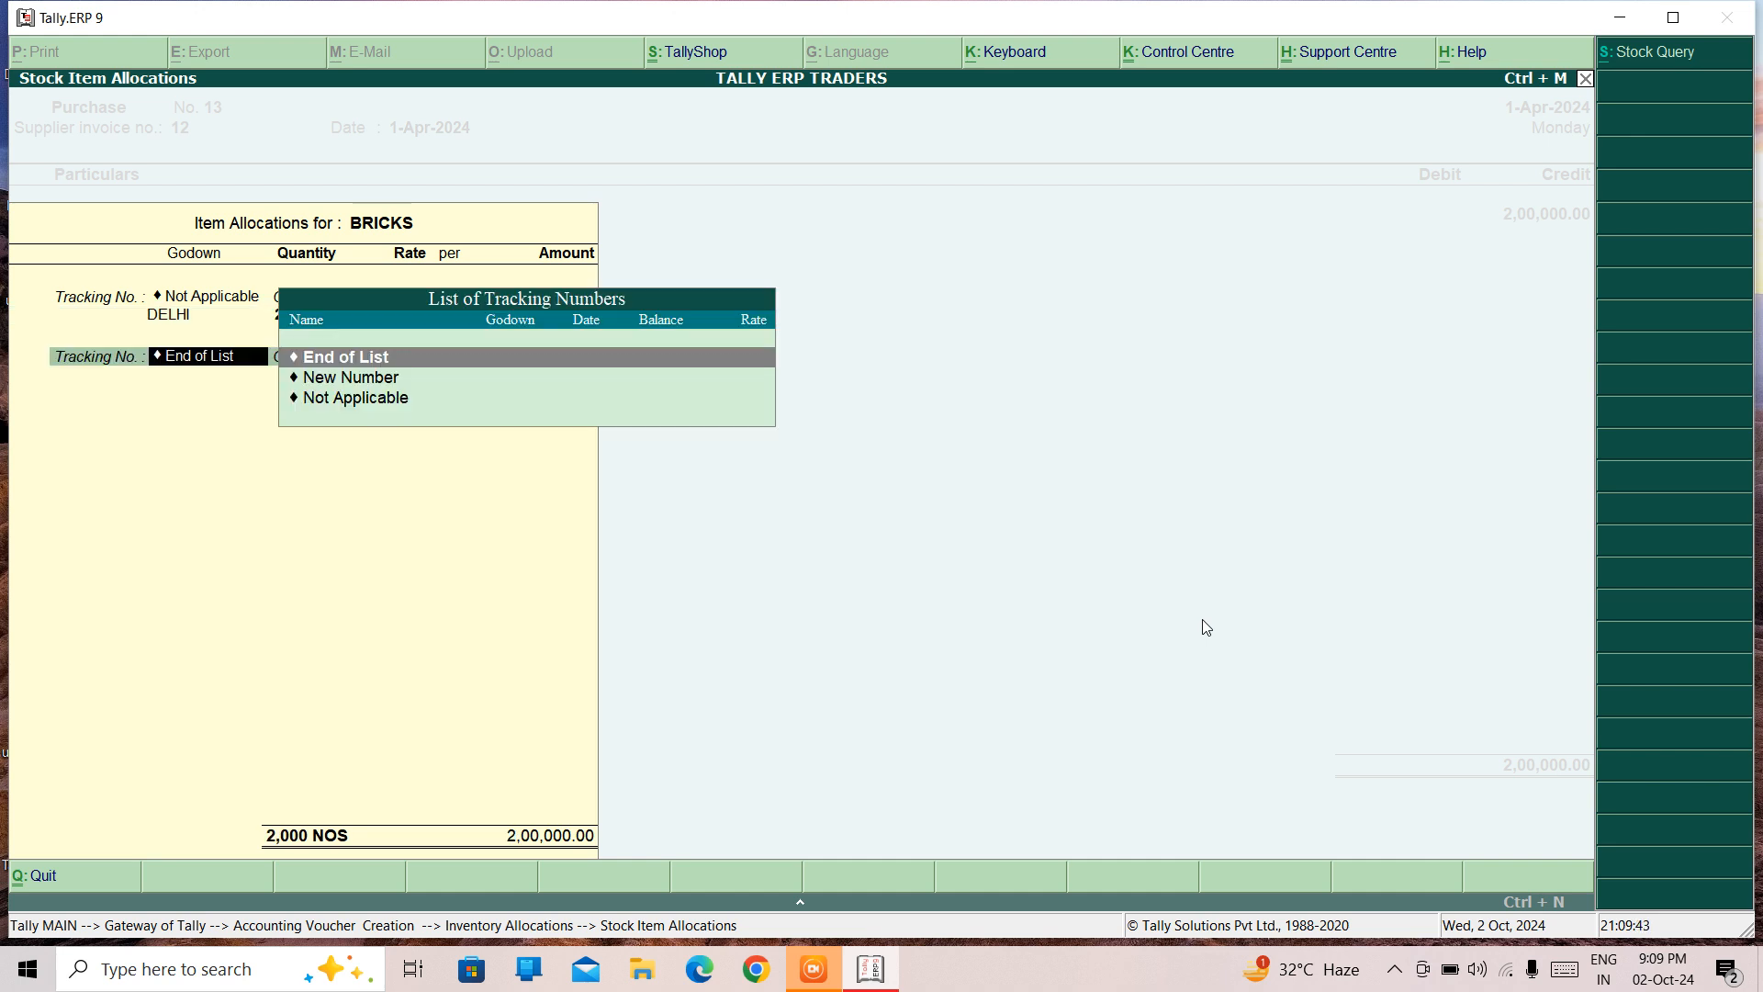
key("Return")
key("Return")
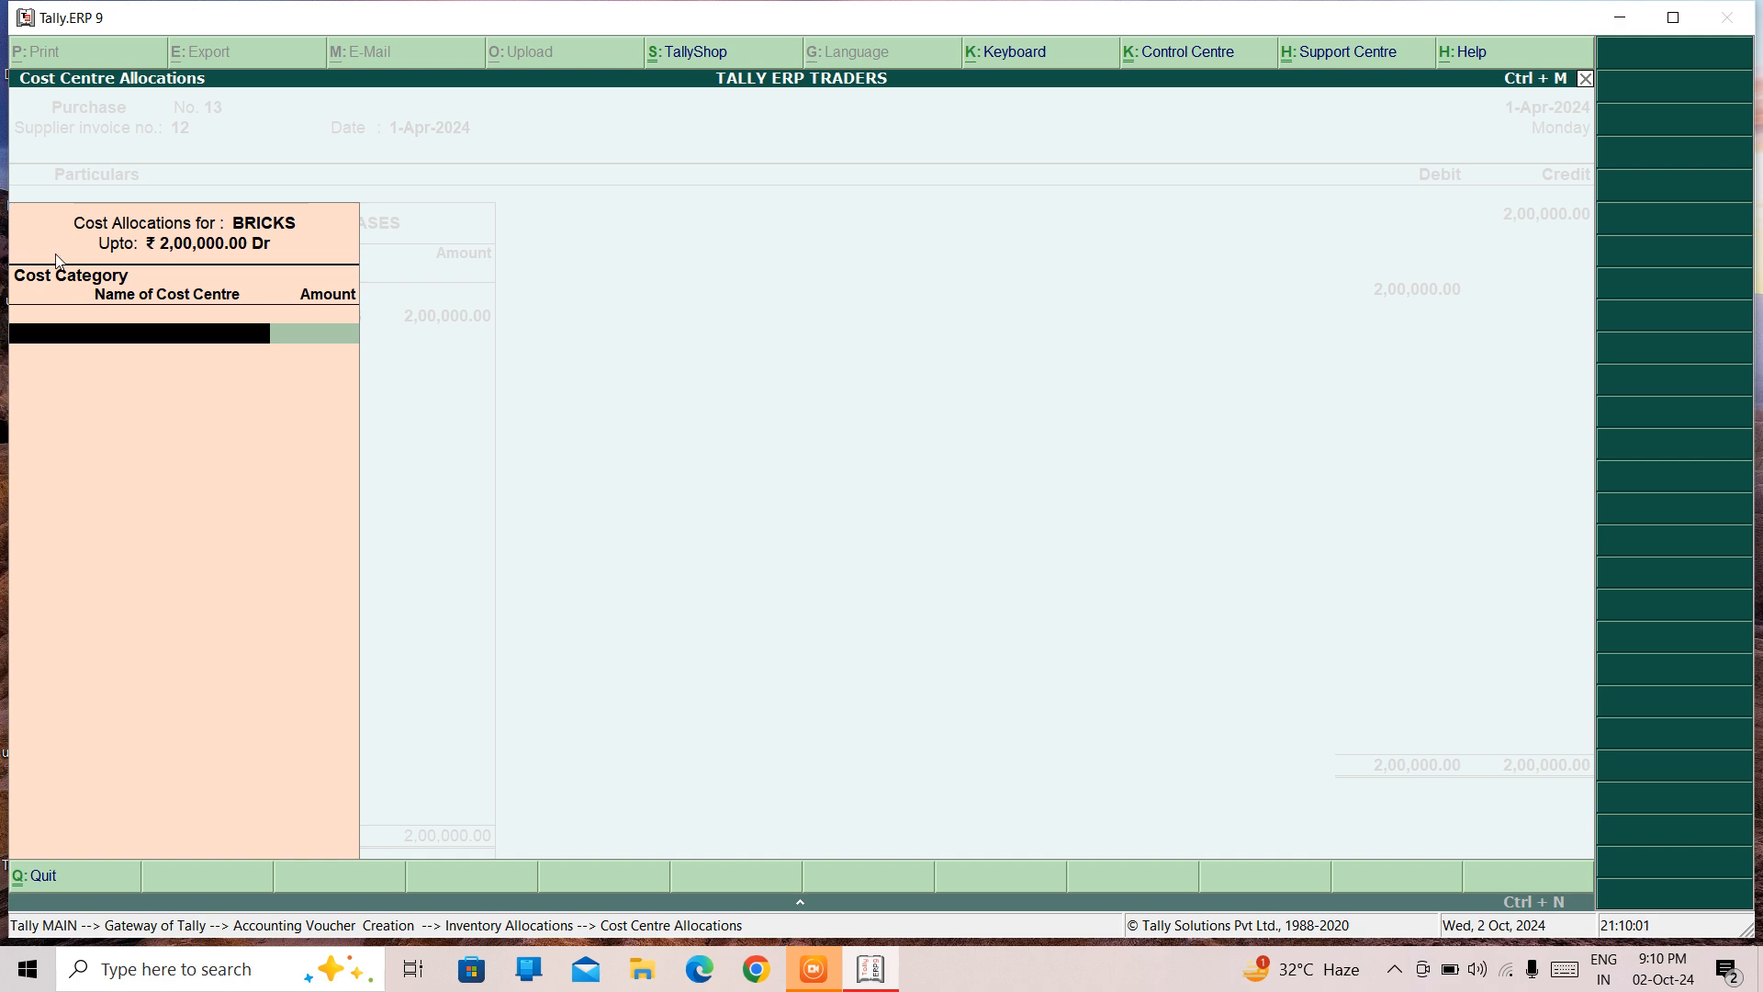
Choose PROJECT as the cost category for the BRICKS cost allocation
type("D")
key("BackSpace")
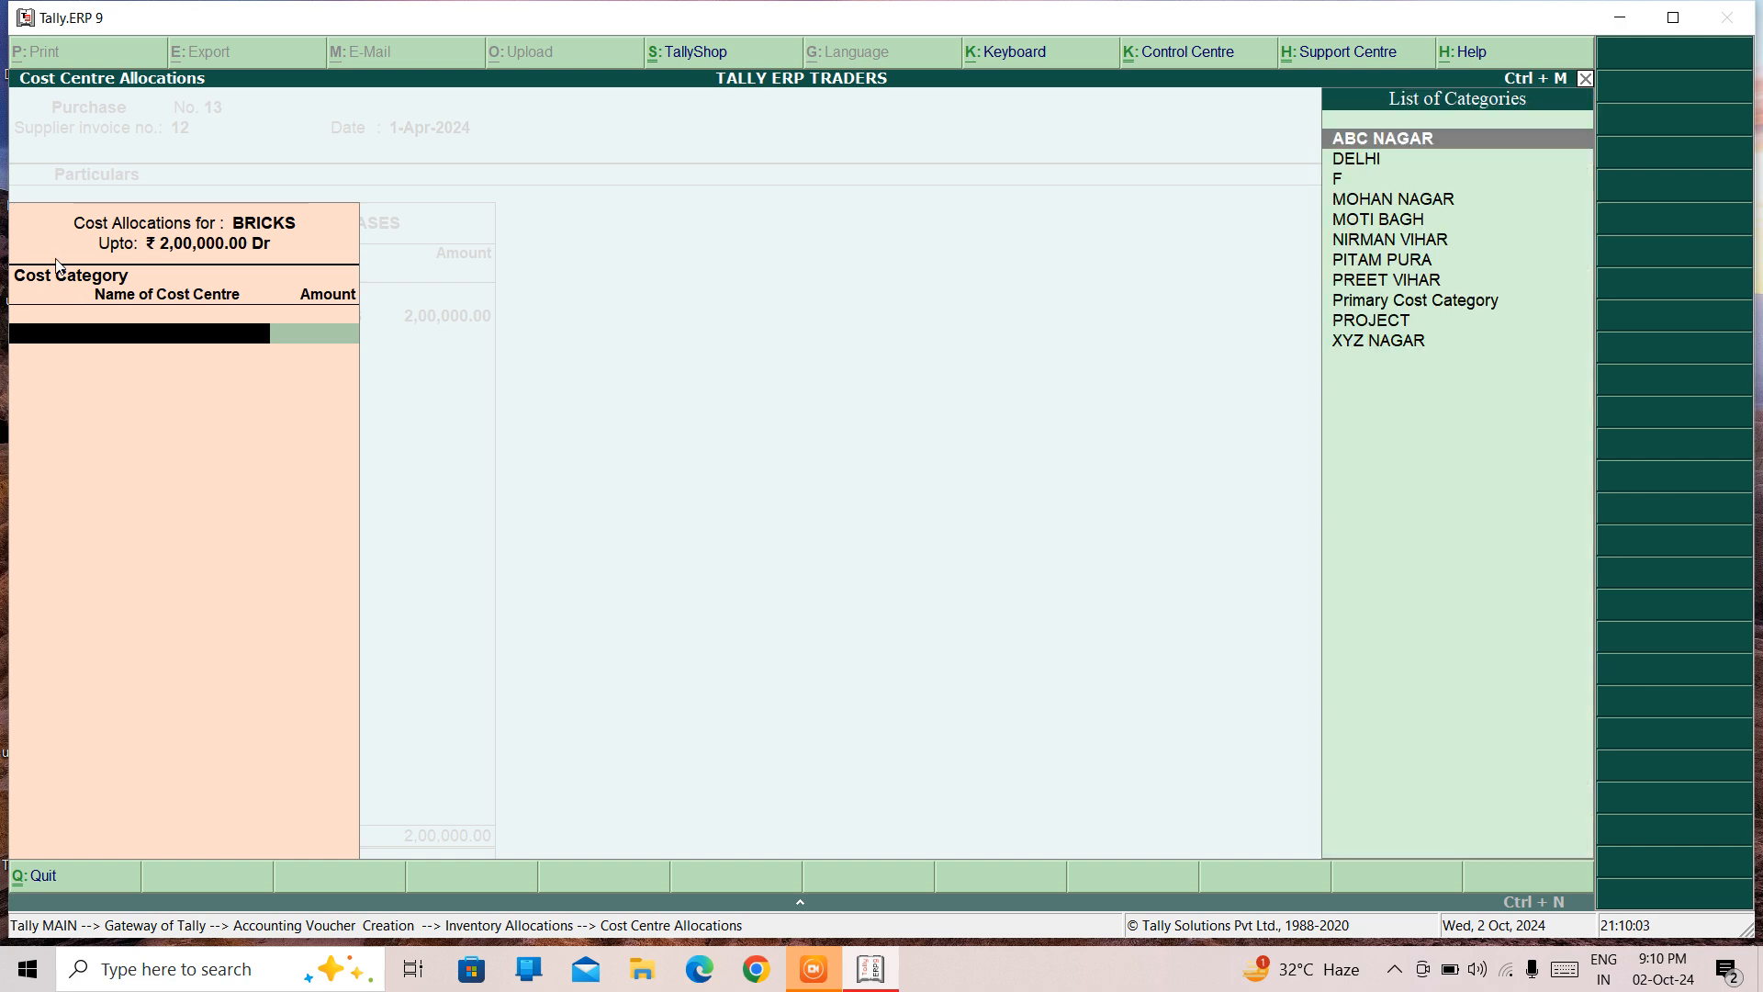
key("Down")
key("Down")
key("Down")
key("Down")
key("Down")
key("Down")
key("Down")
key("Down")
key("Down")
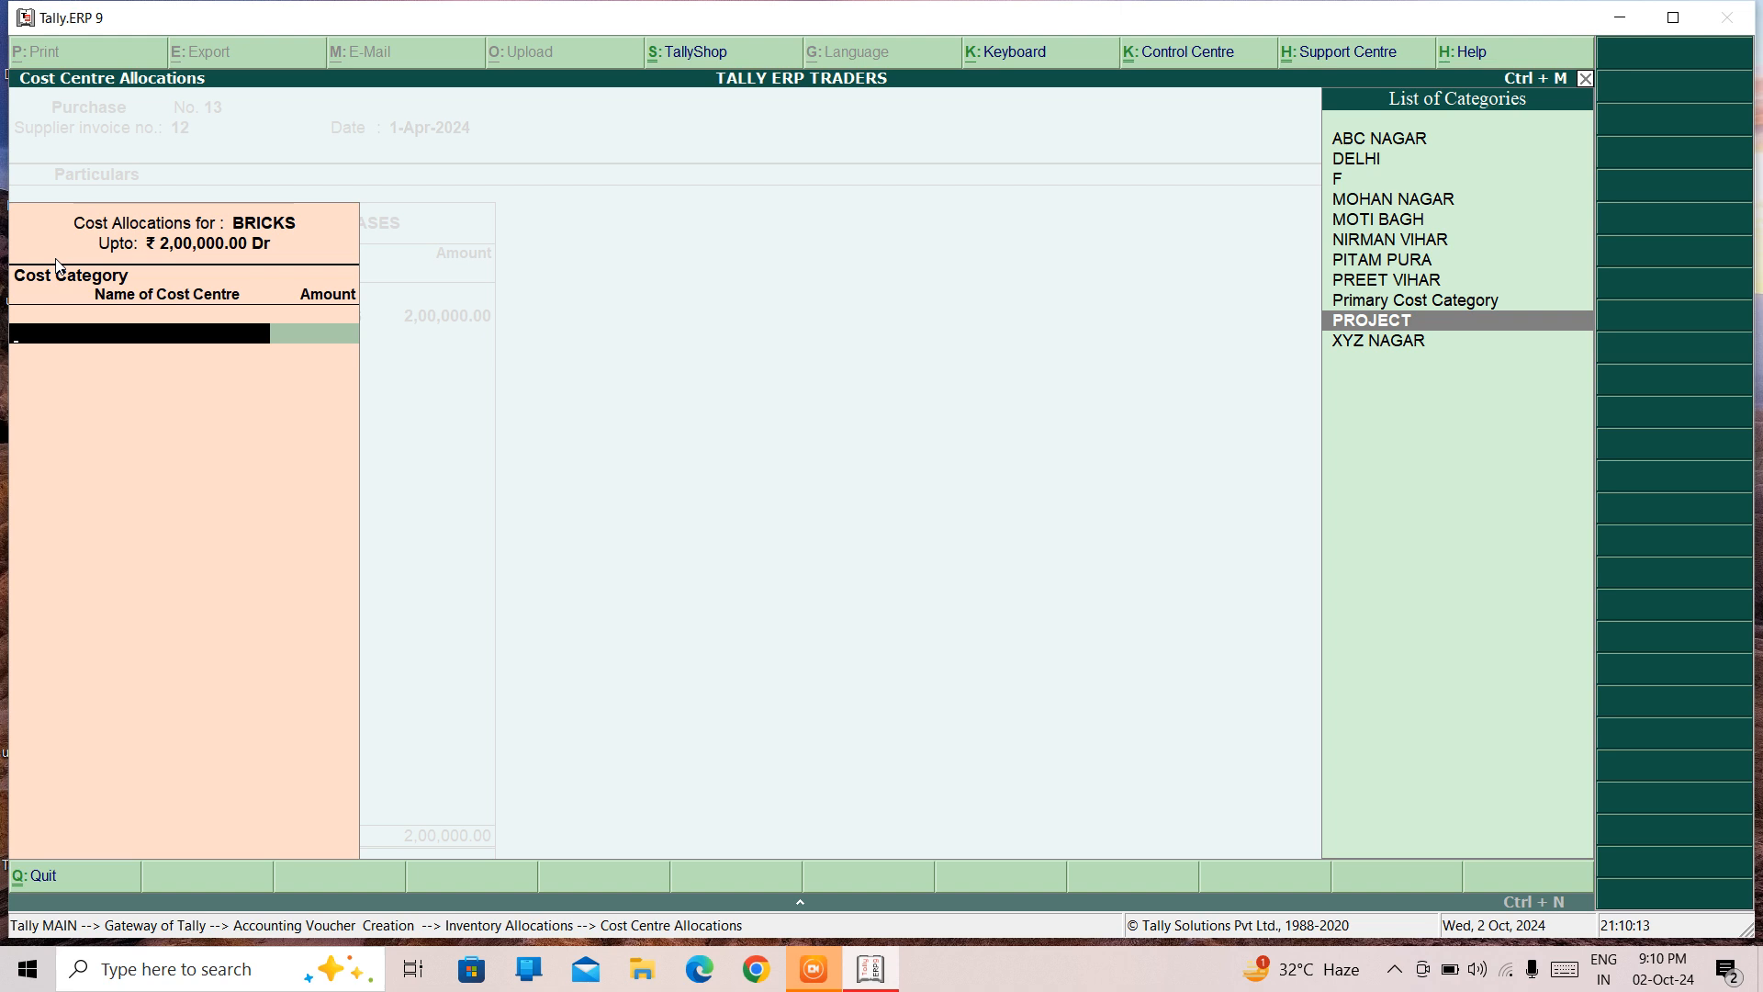
key("Return")
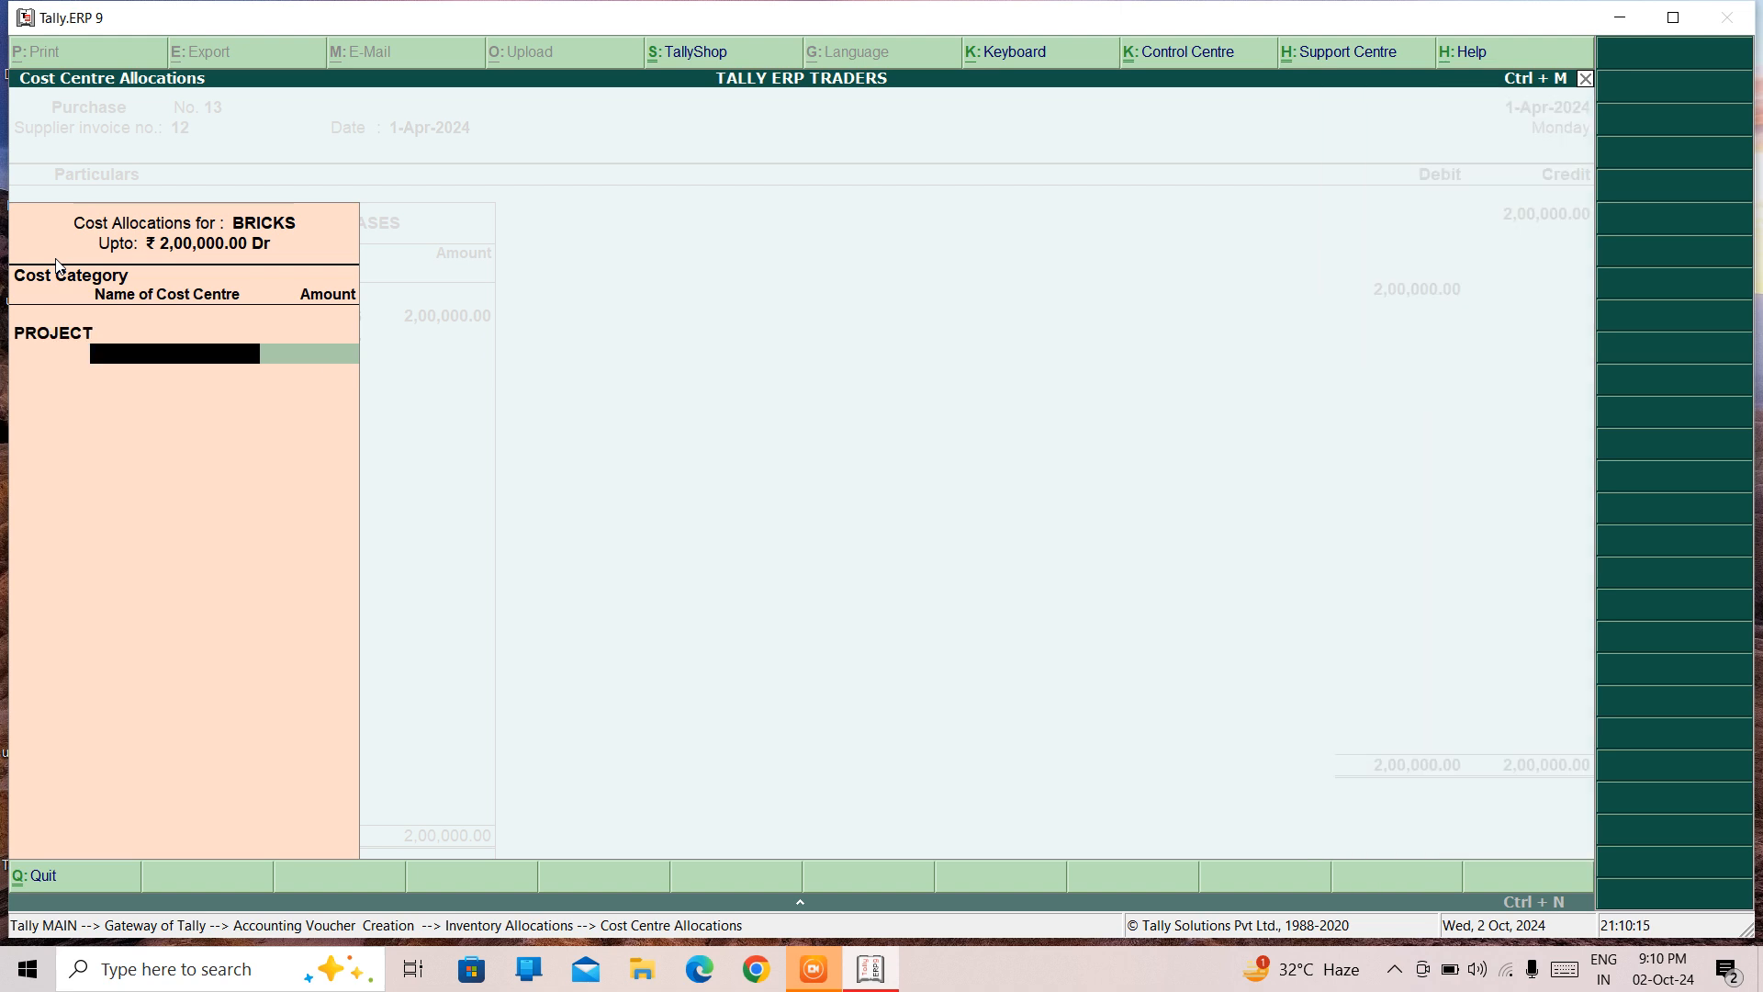
Allocate 100000 of the BRICKS cost to the BUILDINGS cost centre
key("BackSpace")
key("Return")
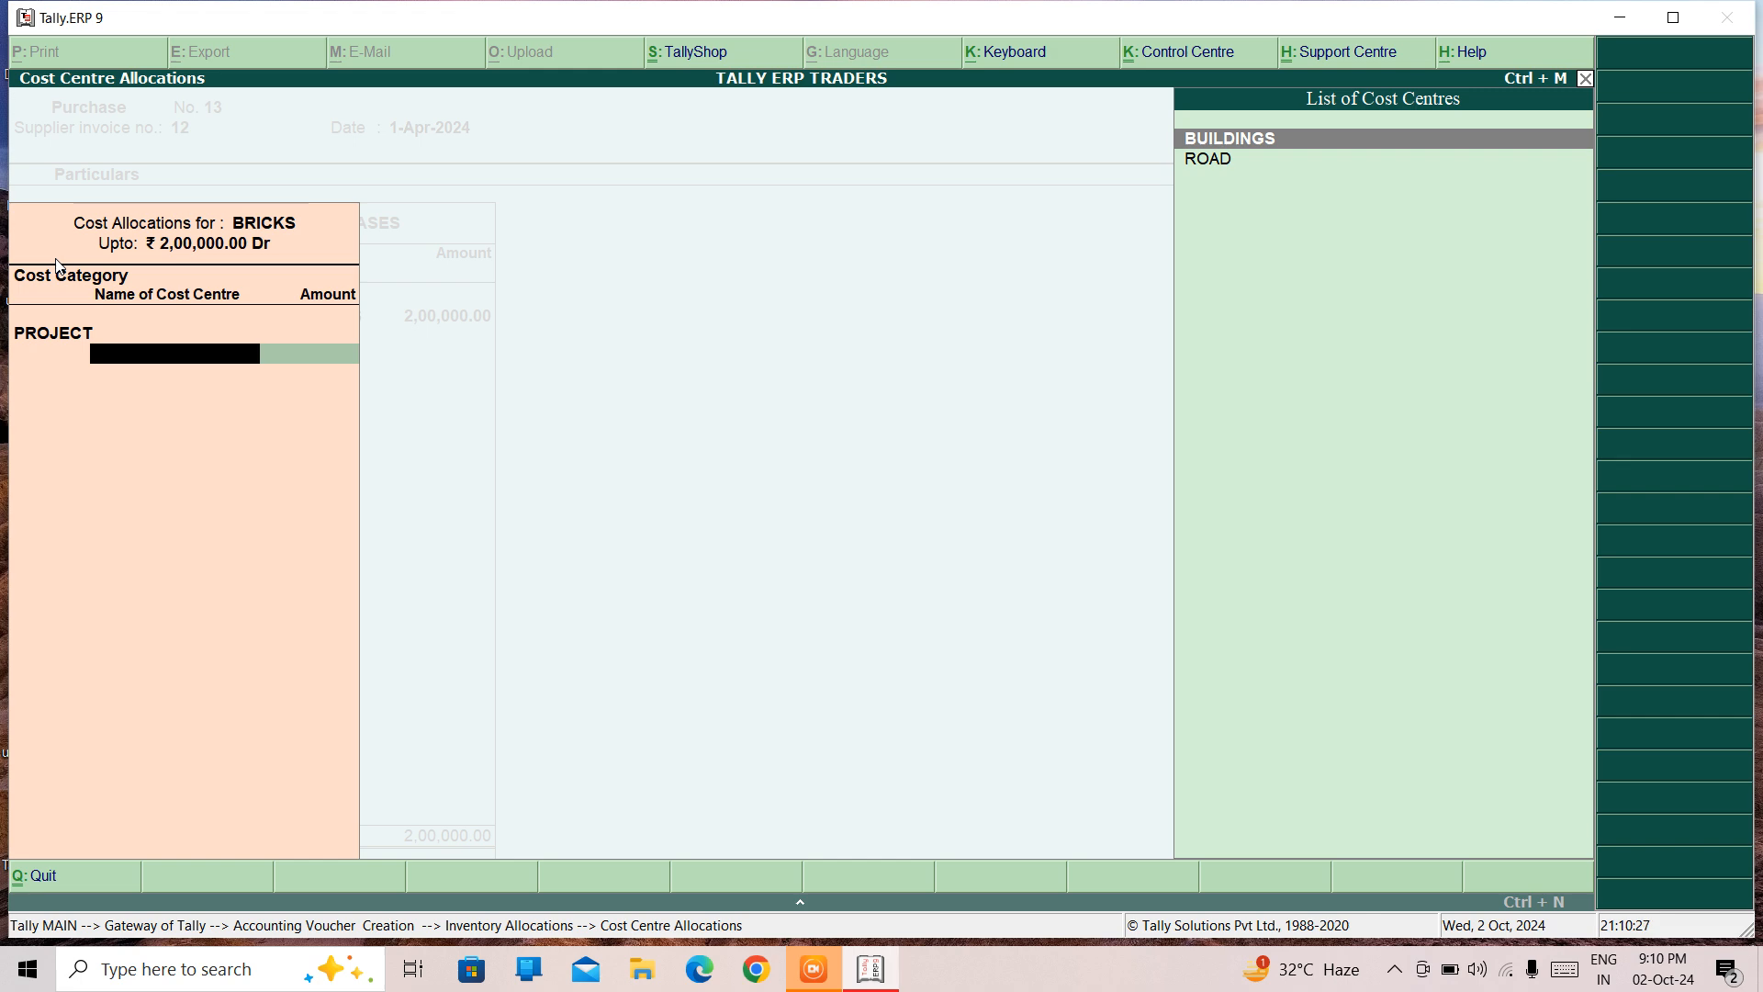
key("Return")
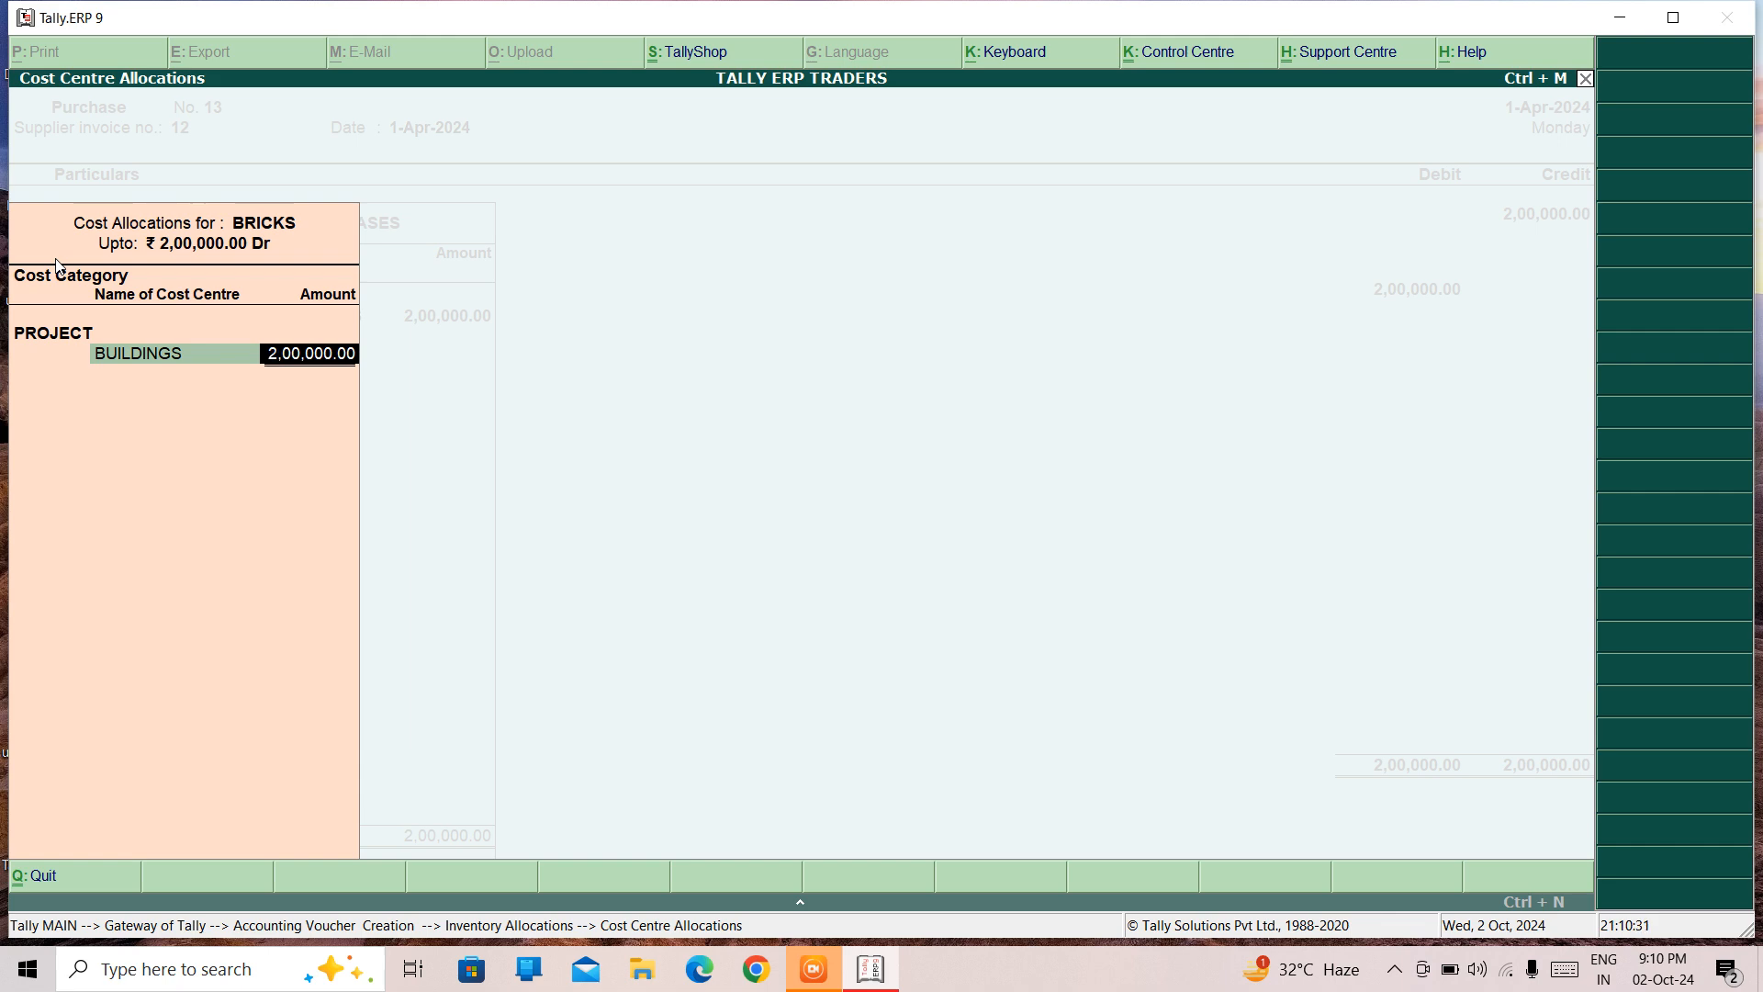
type("100000")
key("Return")
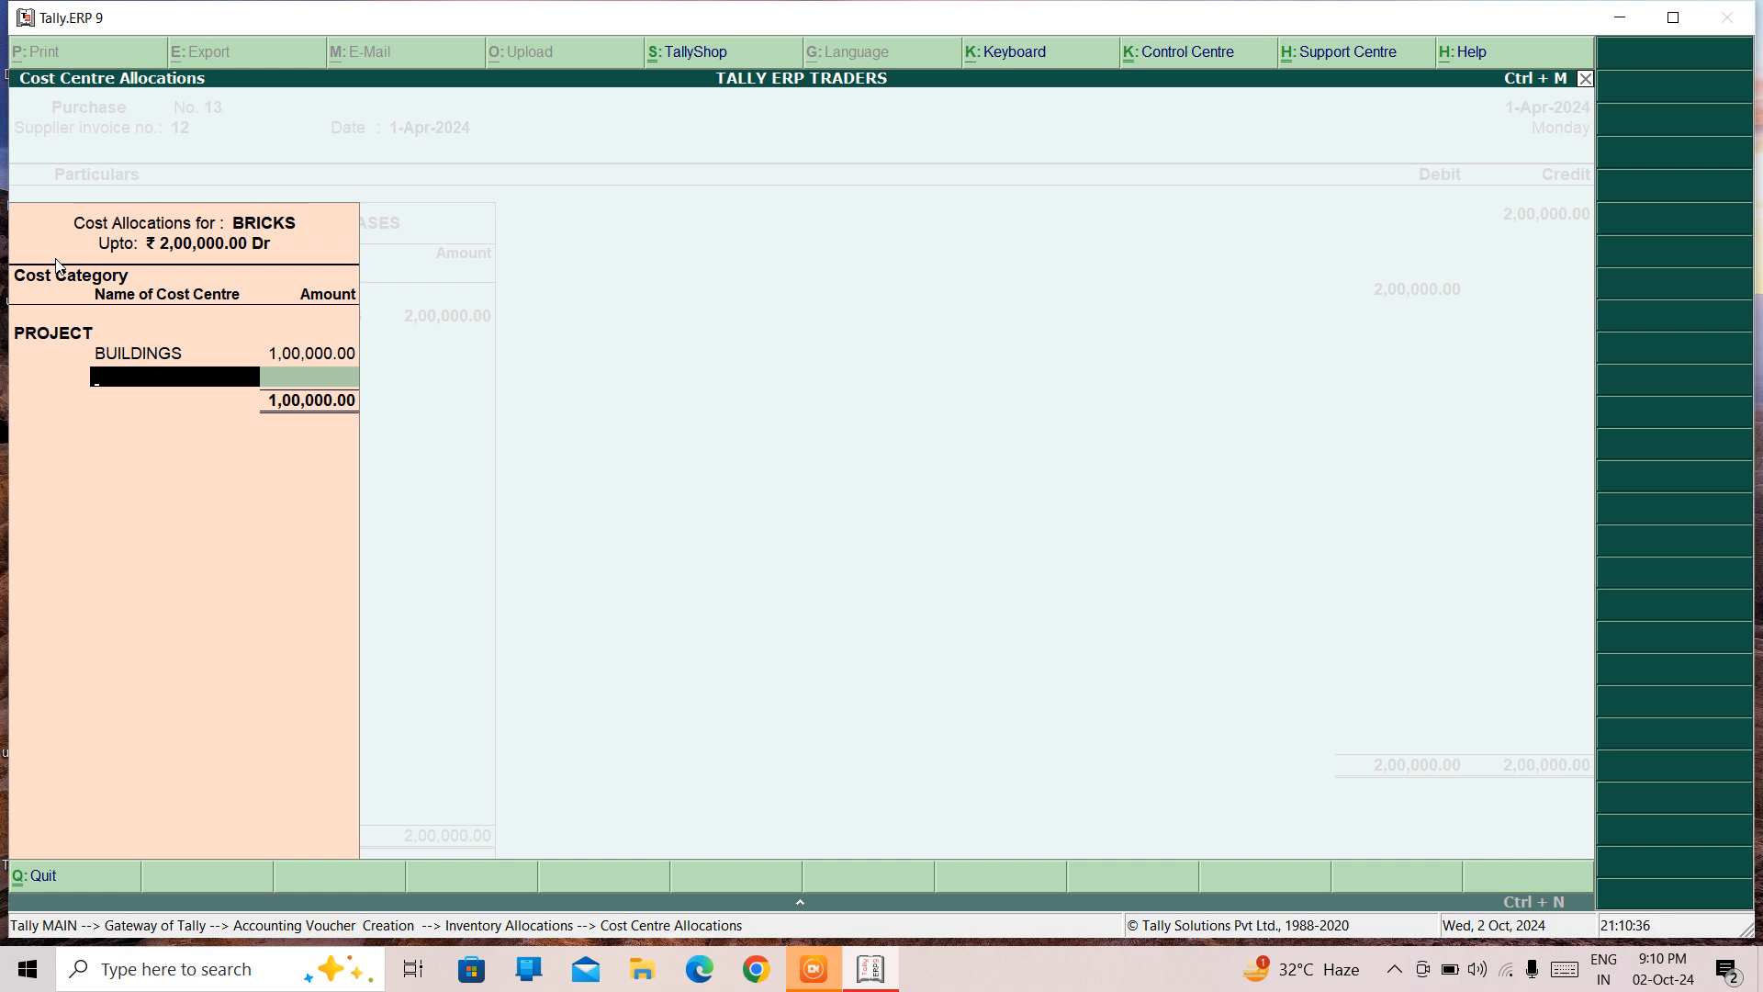
Allocate the remaining 1,00,000 to the ROAD cost centre and finish the cost and inventory allocations
type("R")
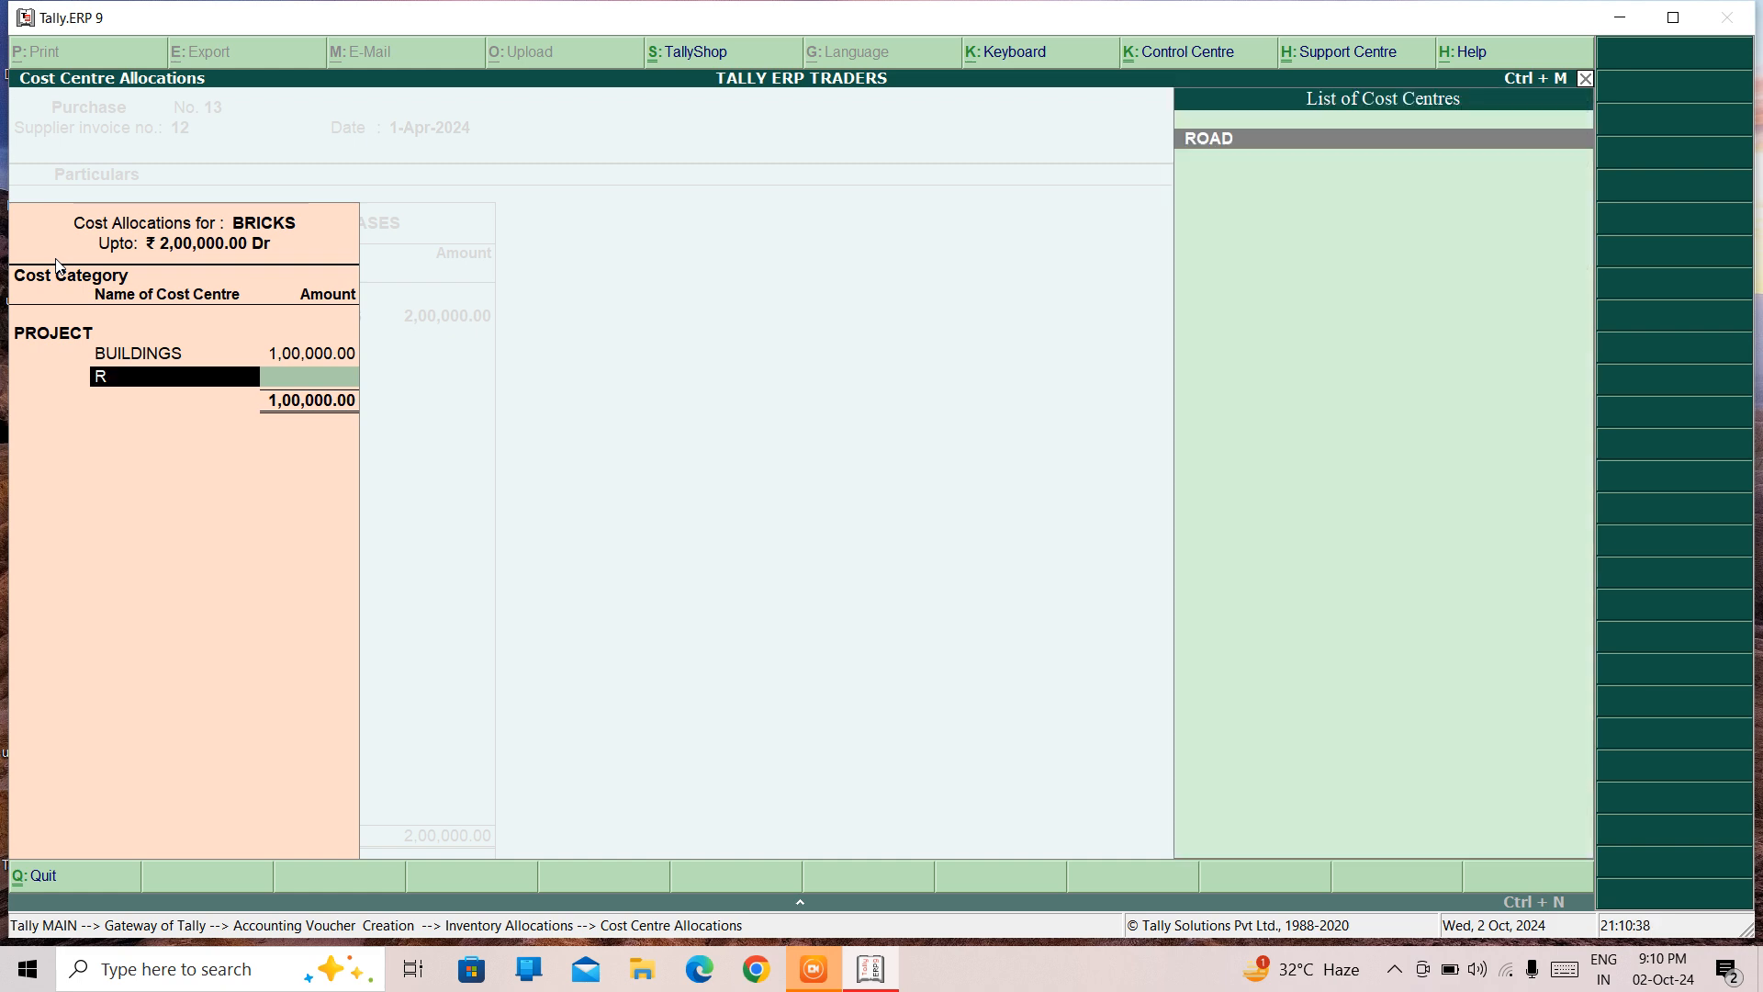
key("Return")
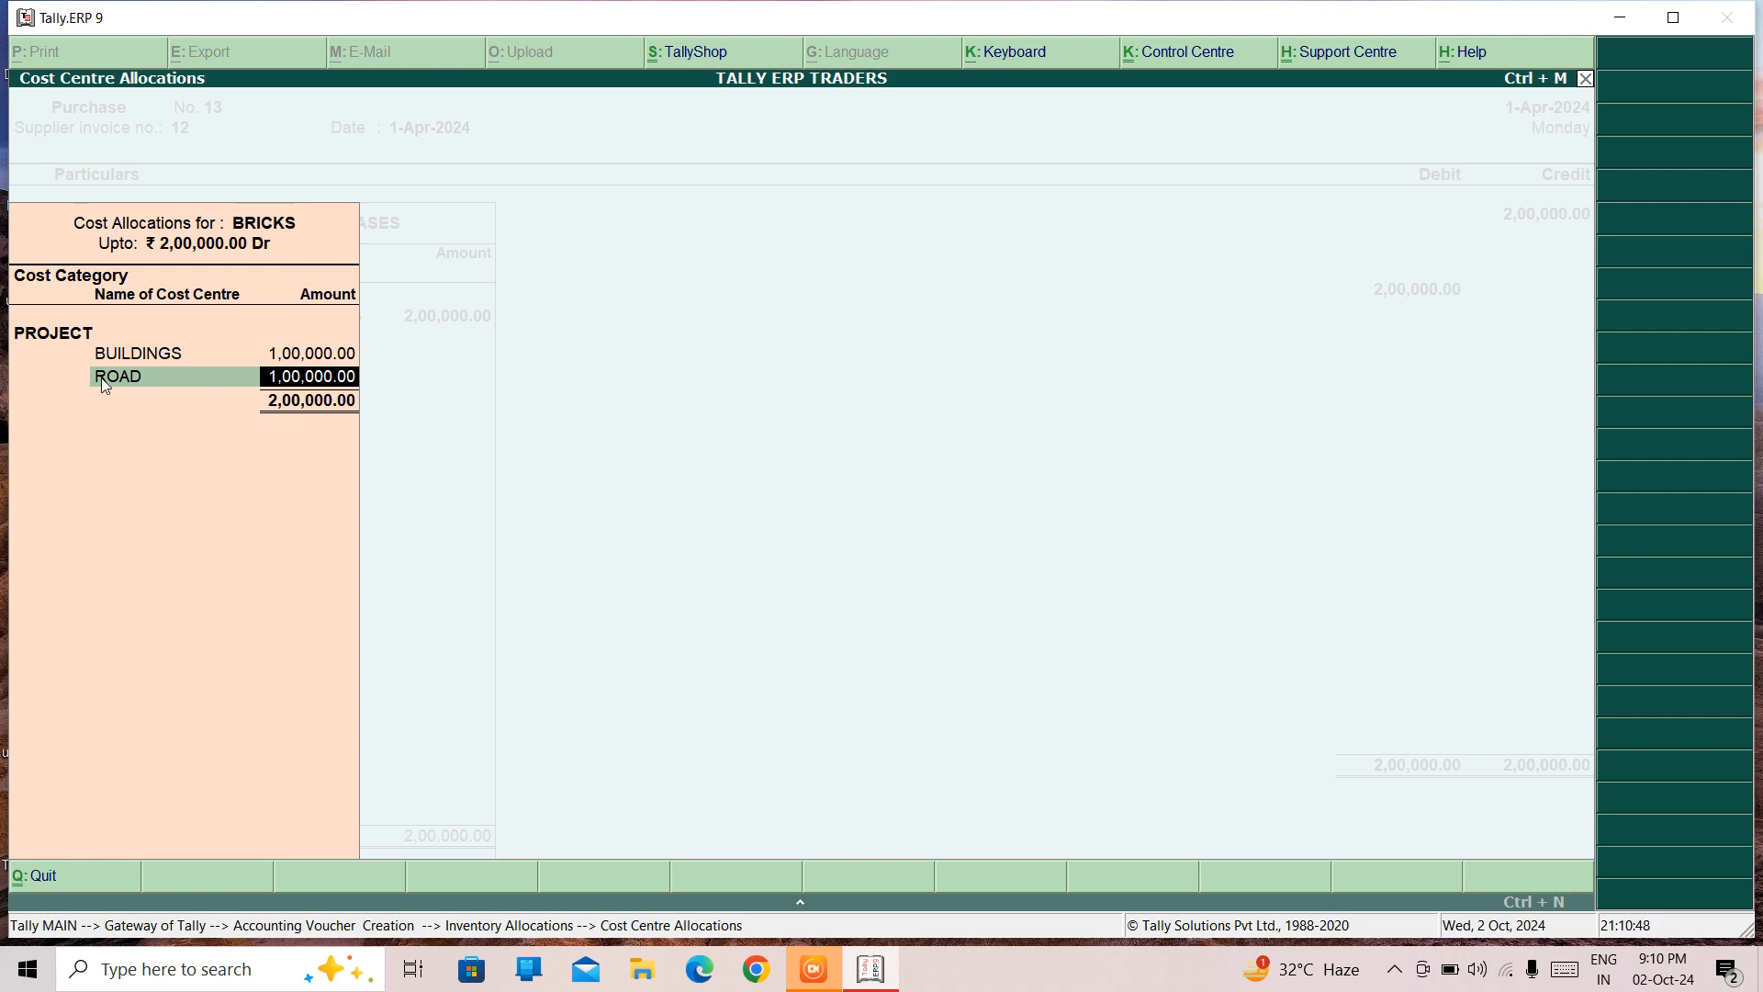
key("Return")
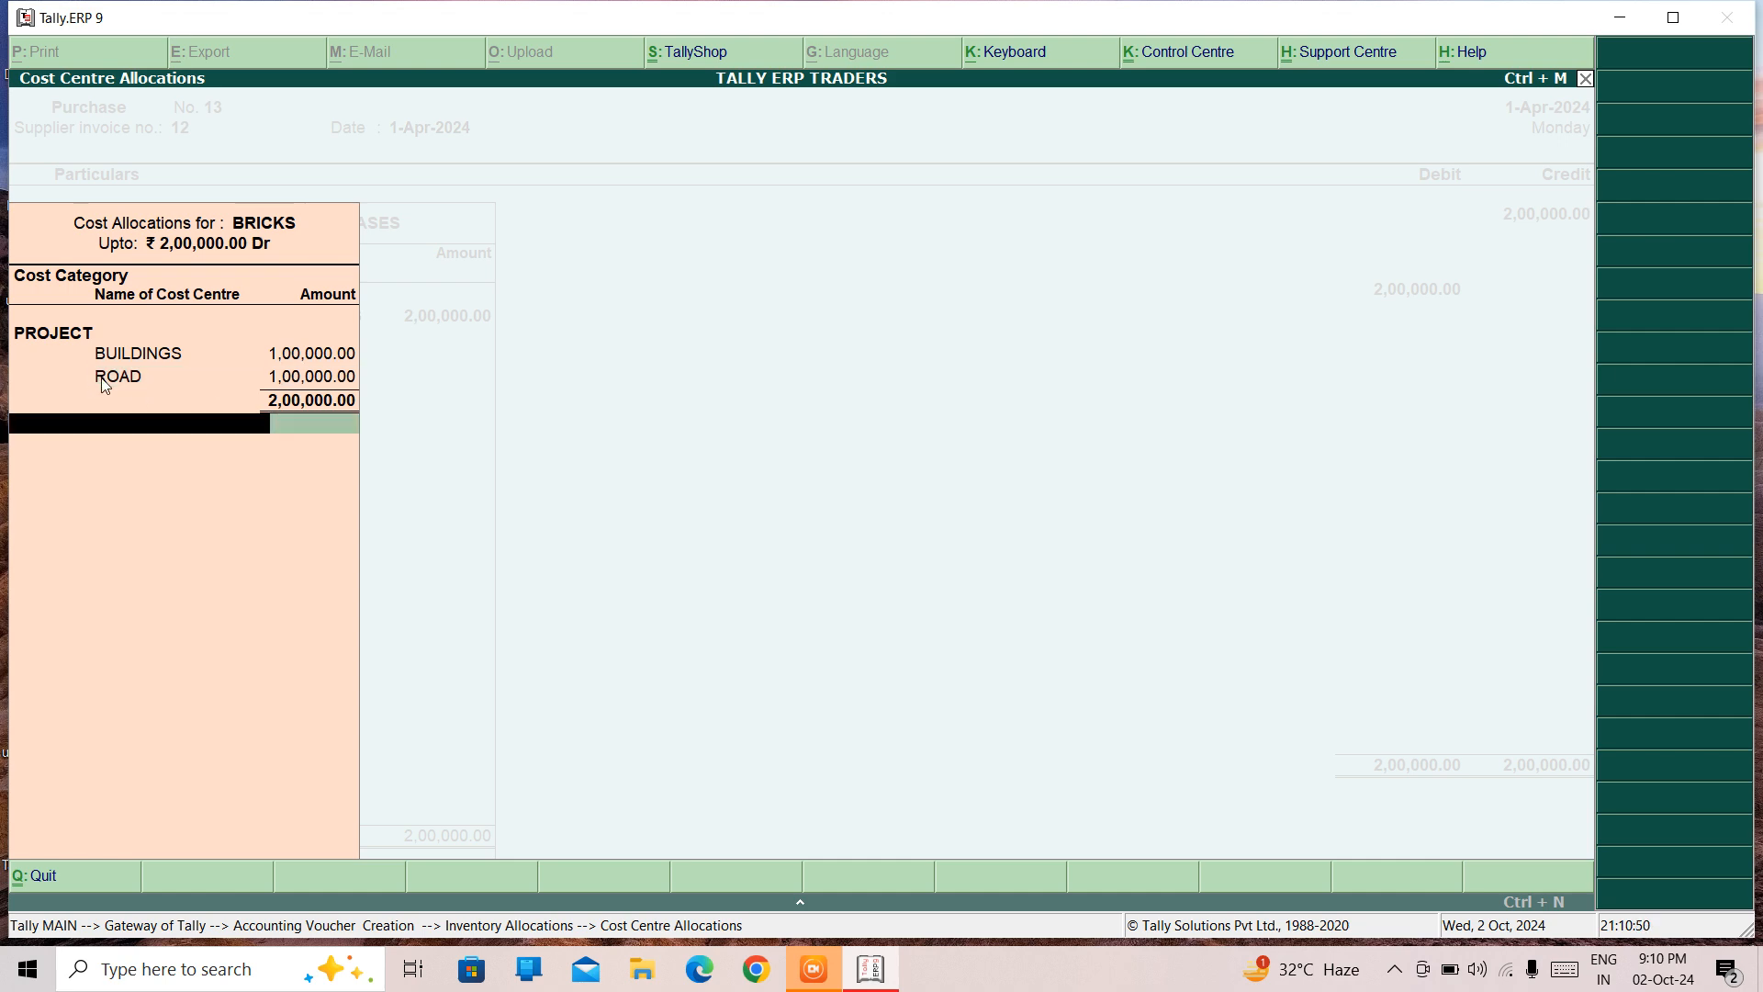
key("Return")
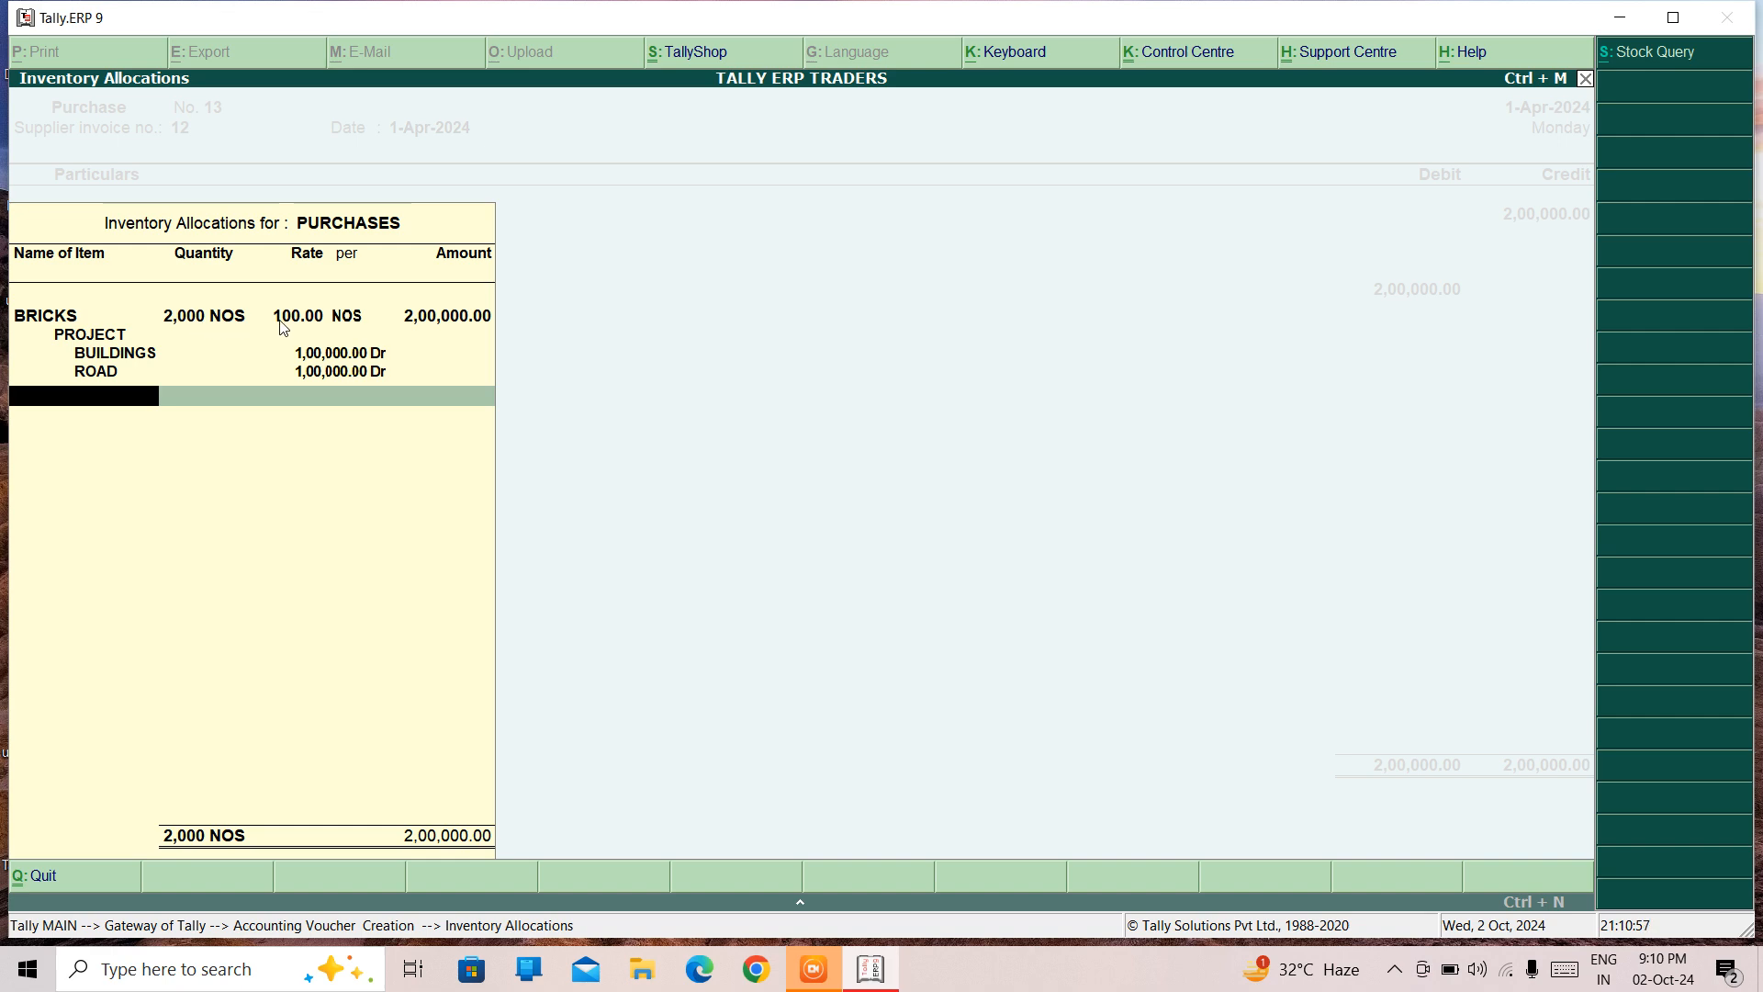
key("Return")
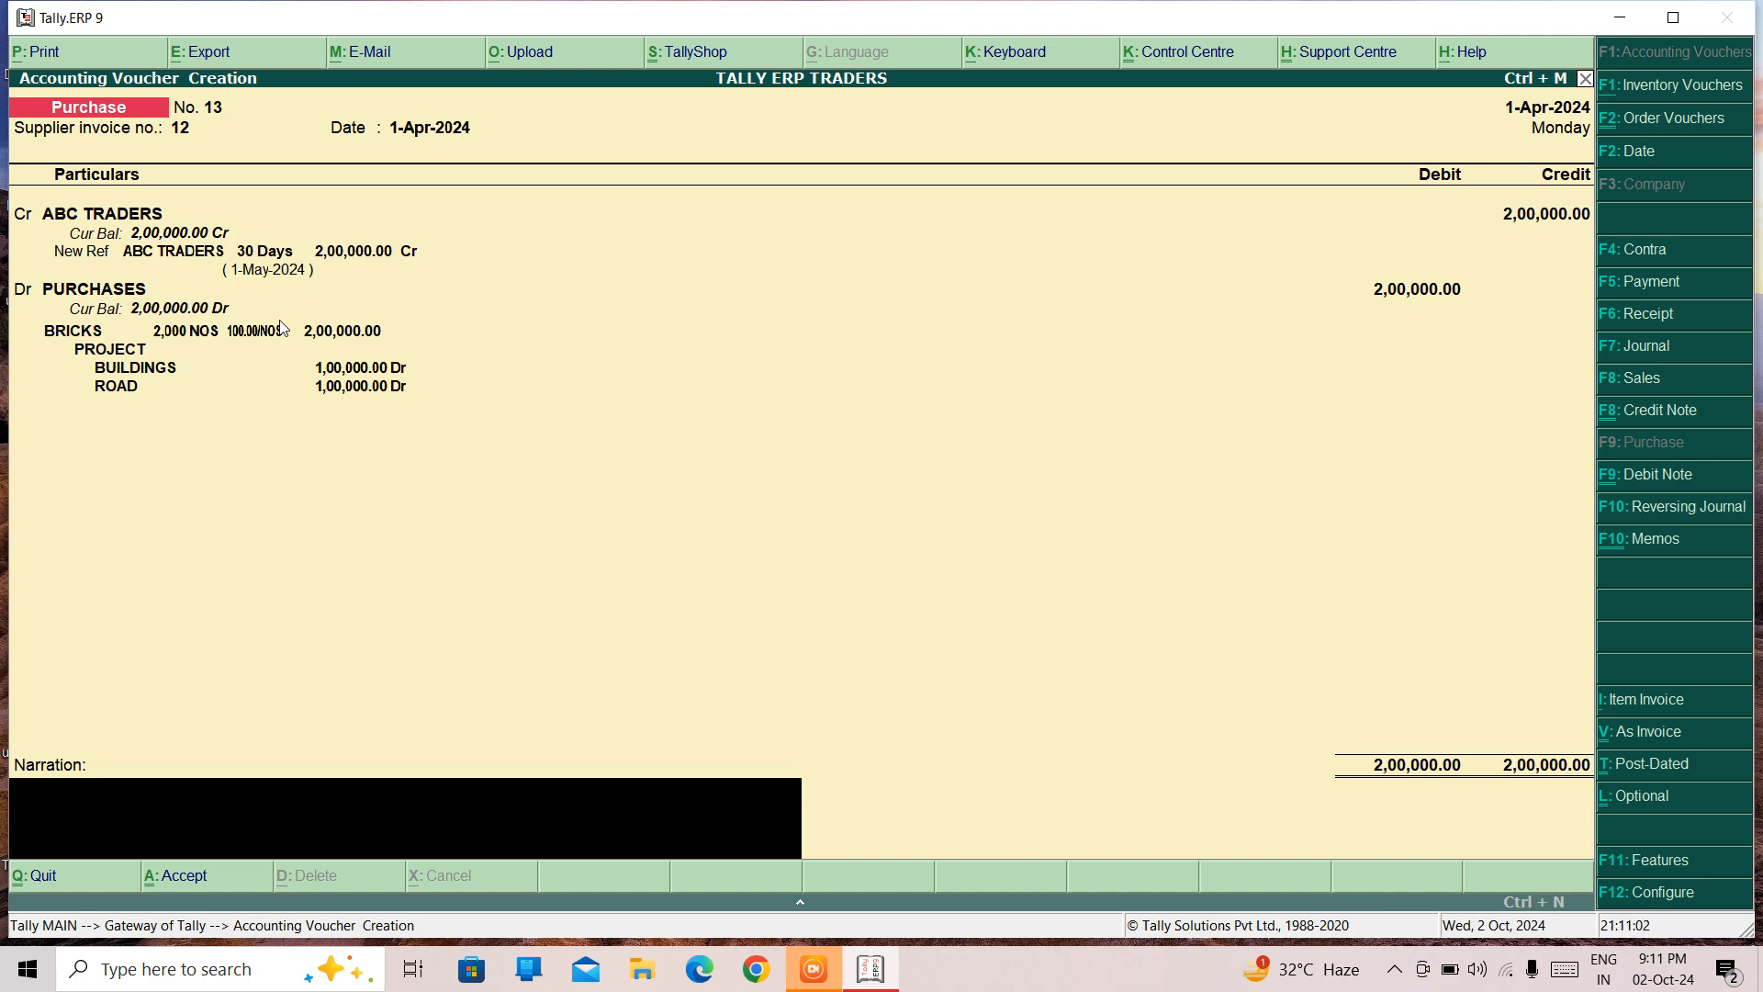
Enter the narration "PURCHASE BRICKS FROM ABC TRADERS", save the purchase voucher and leave voucher creation
type("PURCHASES")
key("BackSpace")
type("BRICKS FR")
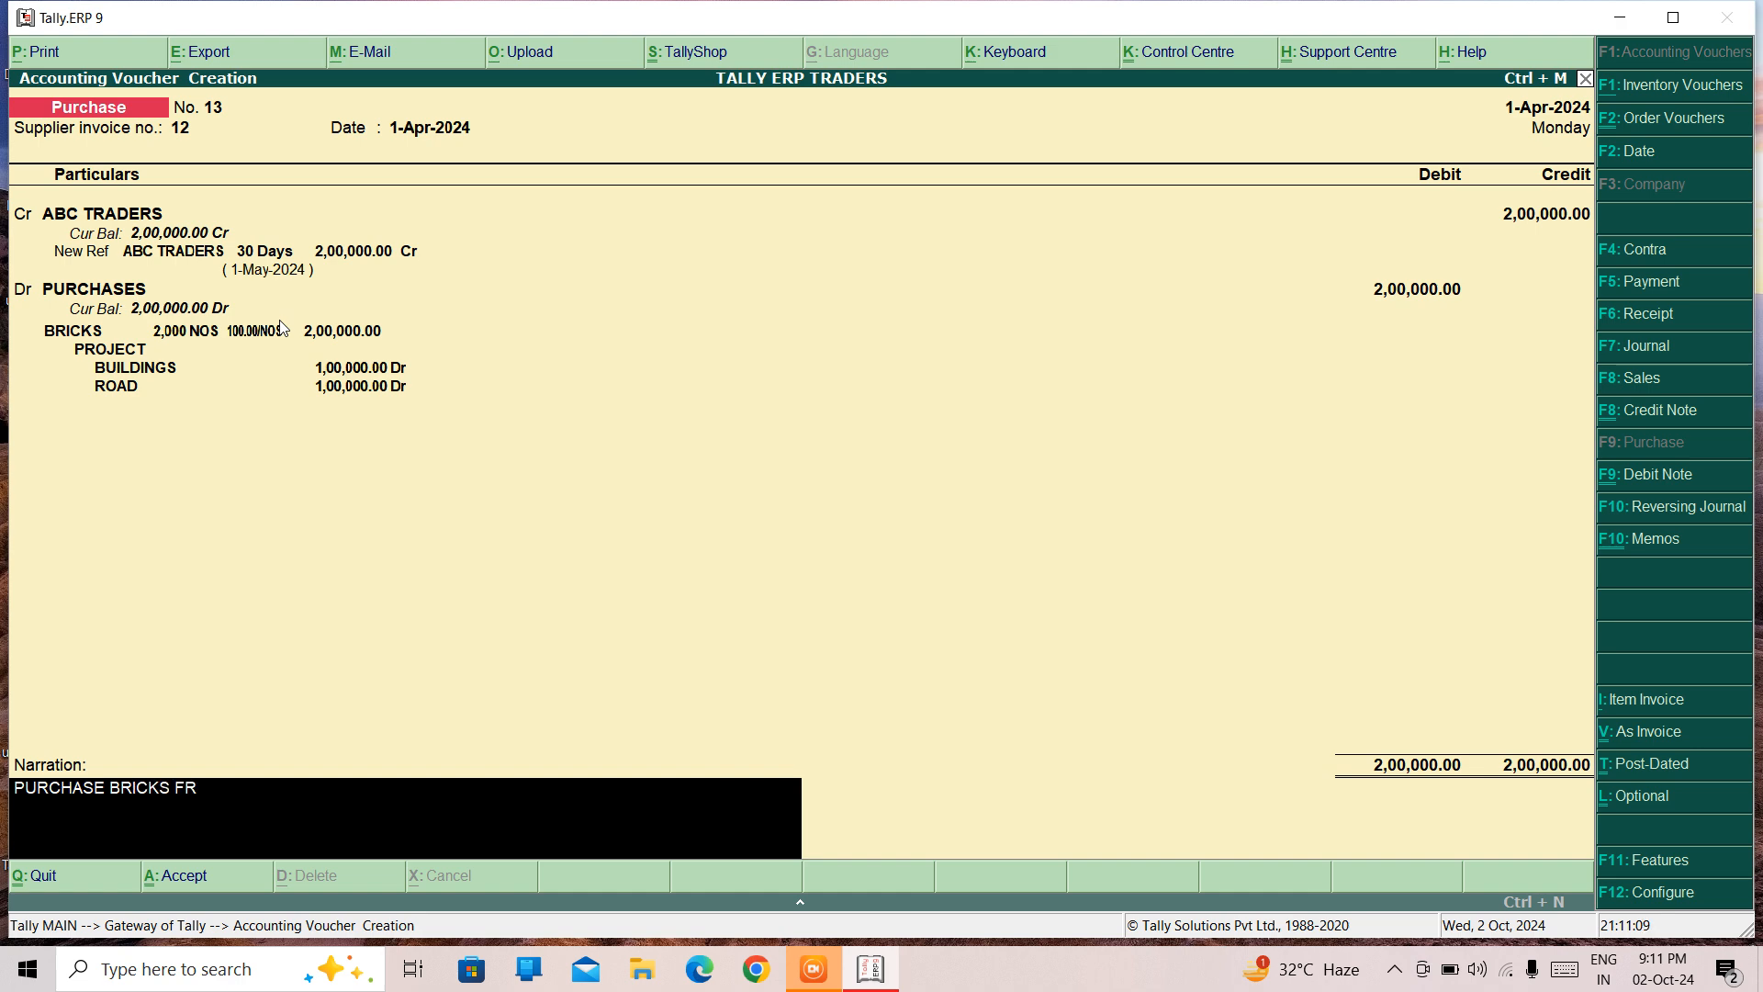
type("OM ABC TRADERS")
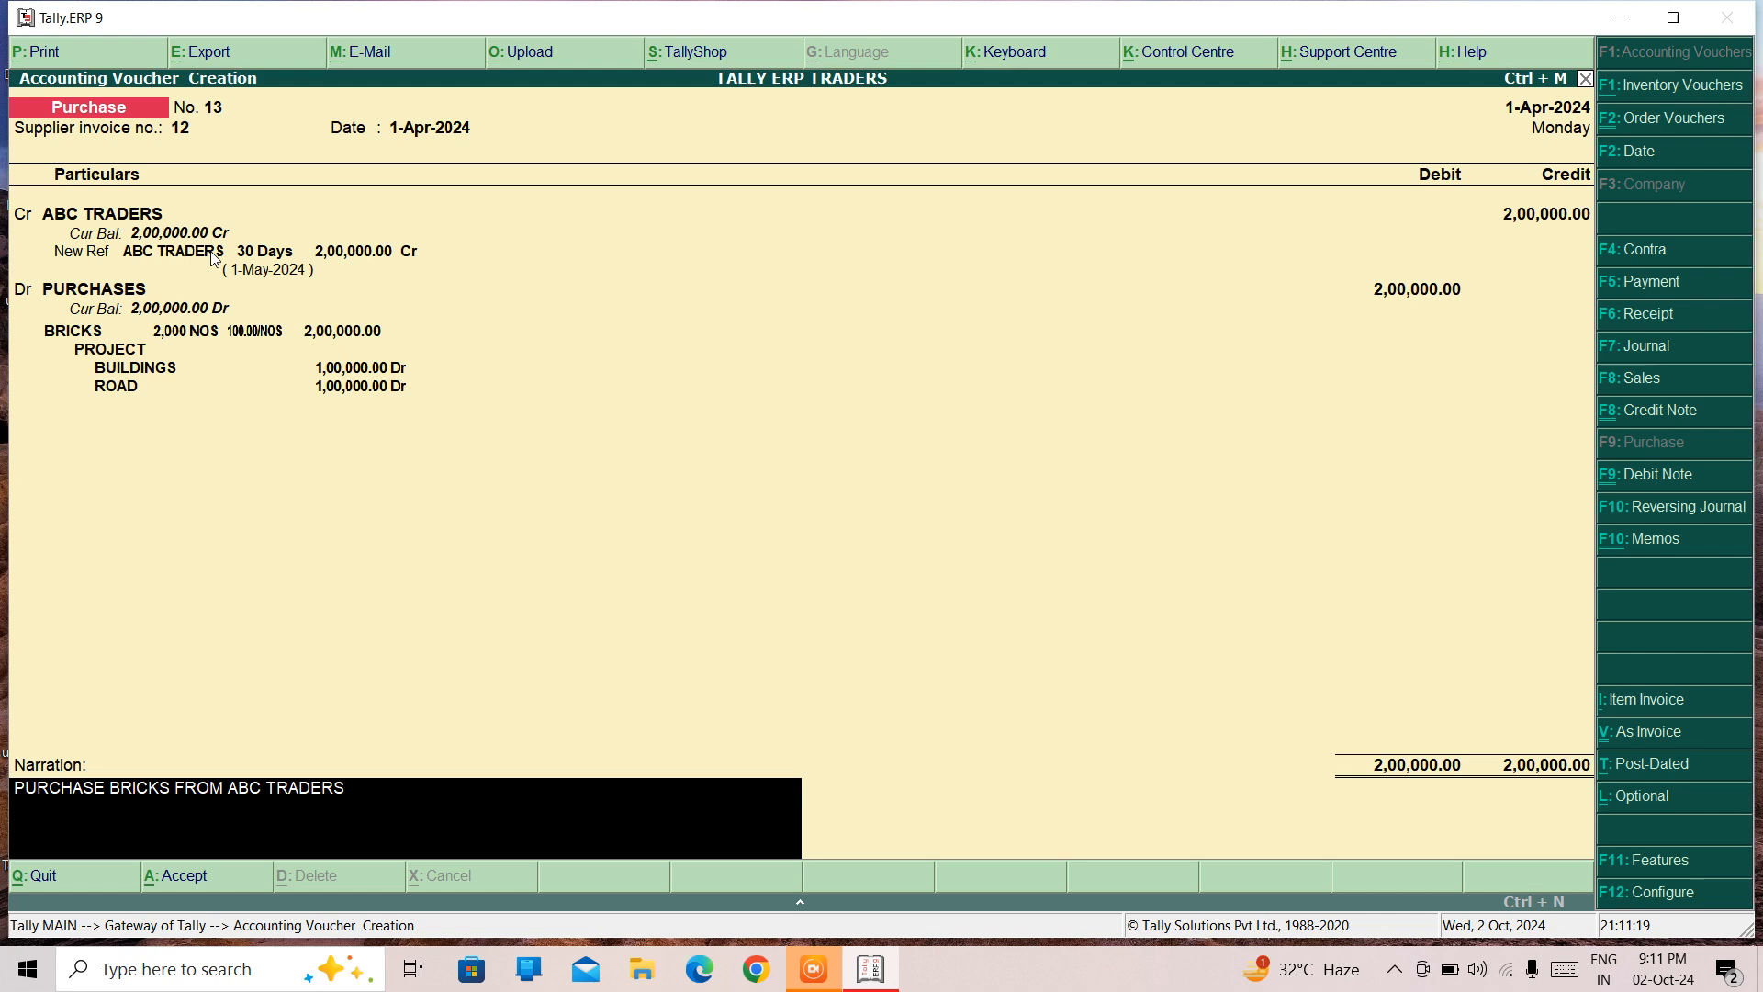
key("Return")
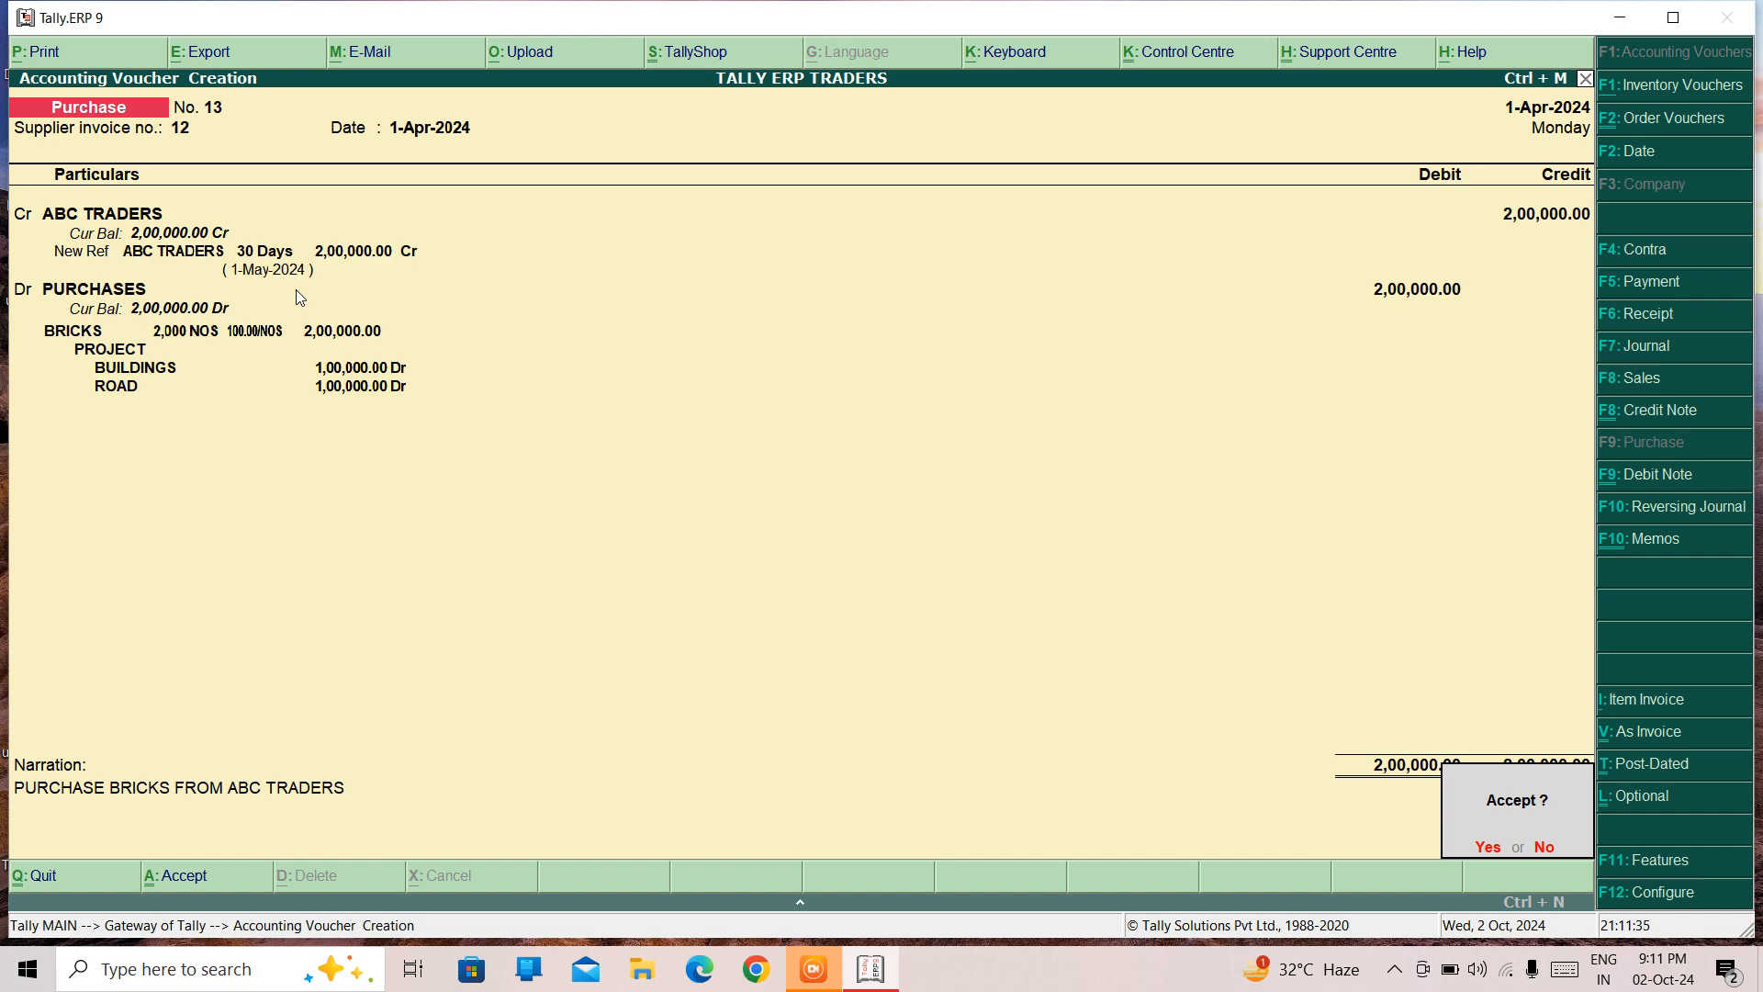
key("Return")
key("Escape")
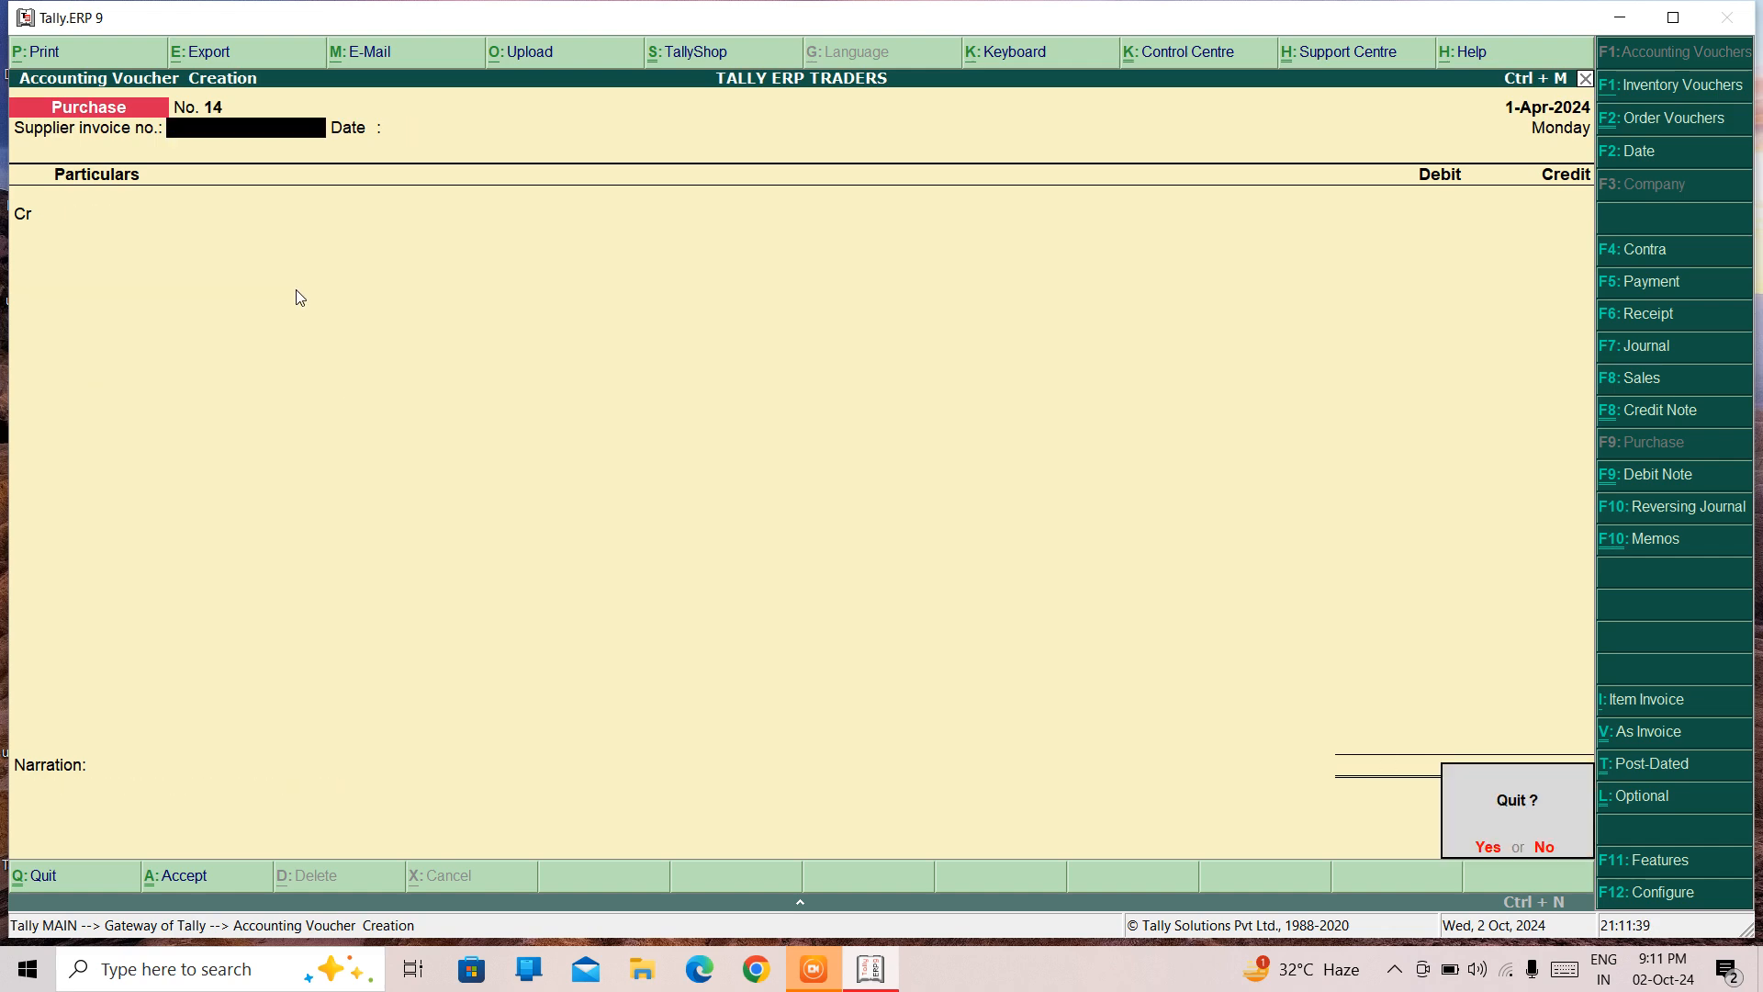
key("Return")
key("Down")
key("Down")
key("Down")
key("Down")
key("Down")
key("Down")
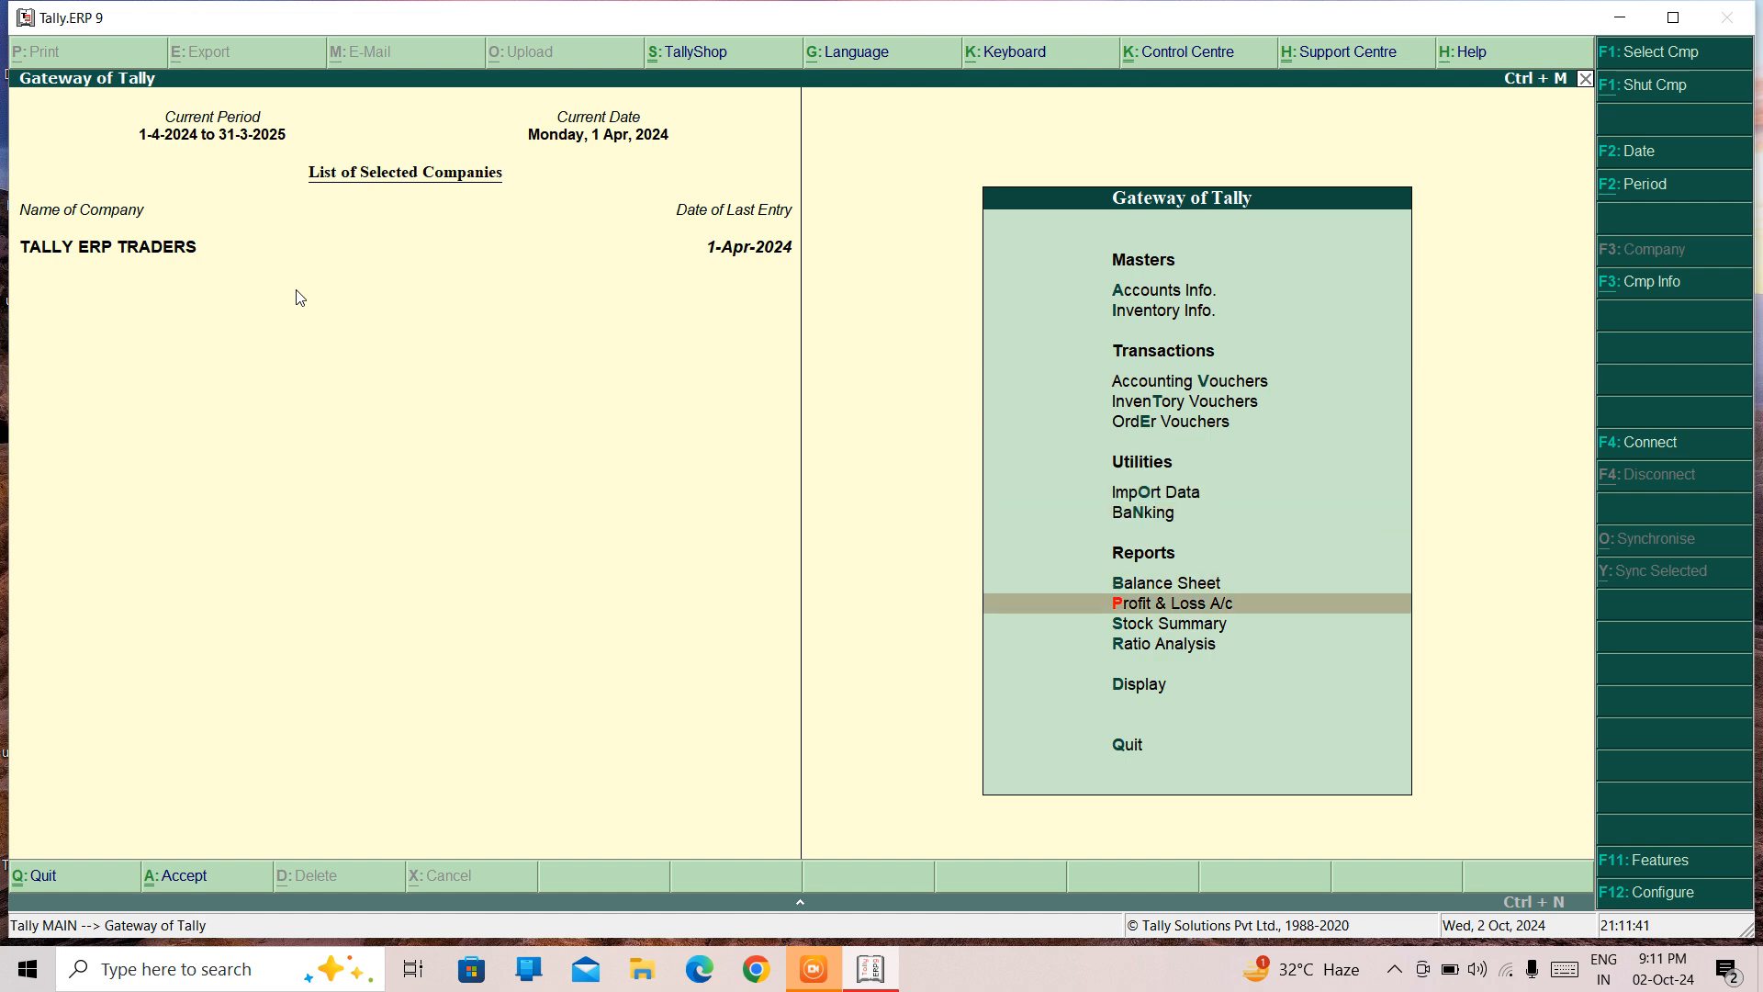
key("Return")
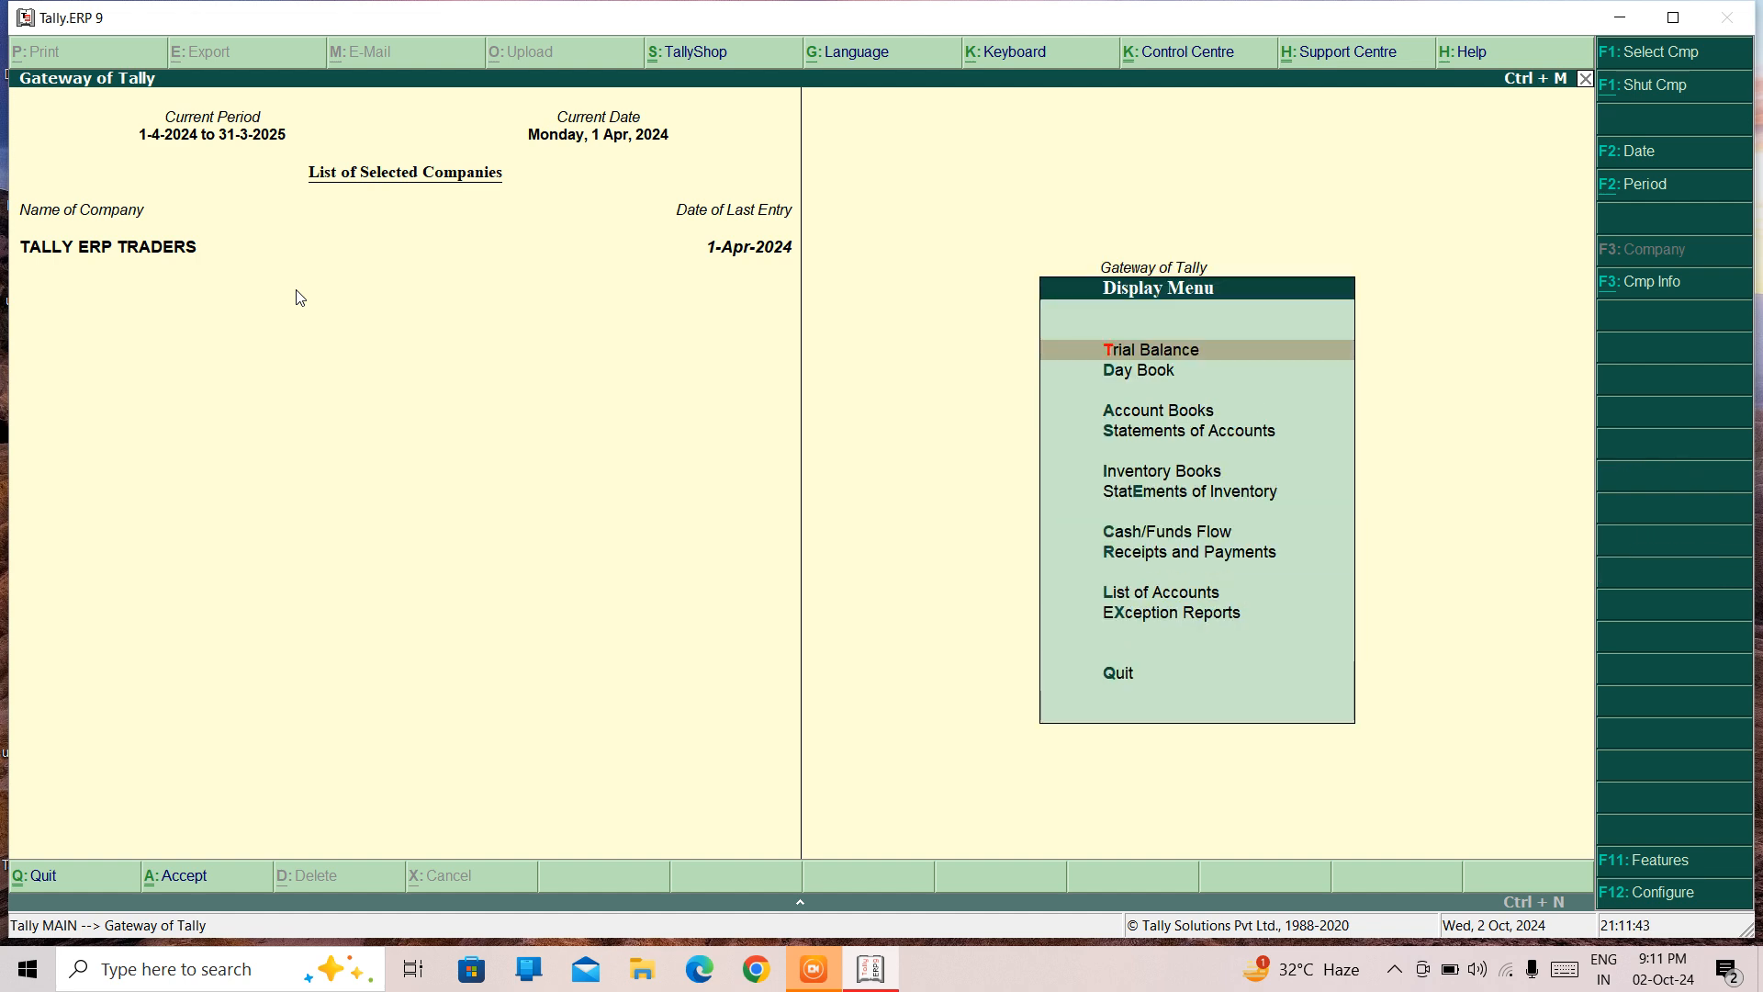
key("Escape")
Open the Profit & Loss A/c report and go to its Purchase Accounts
key("Up")
key("Up")
key("Up")
key("Return")
key("Down")
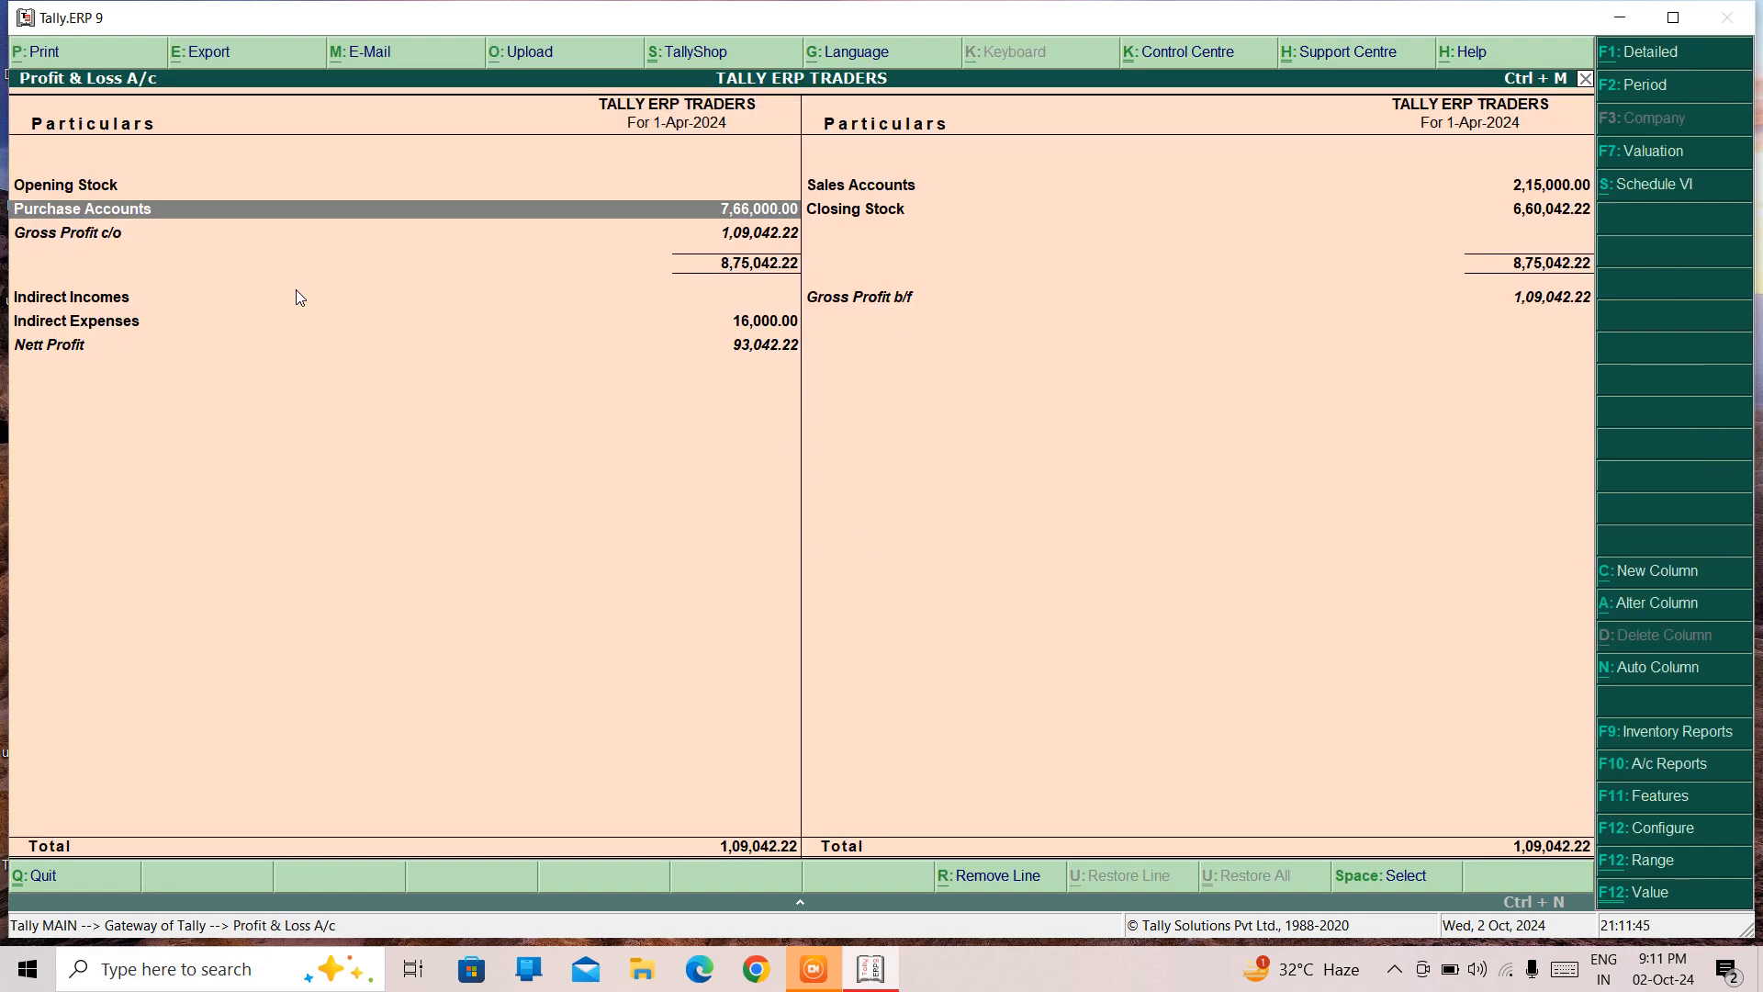
Drill down from Purchase Accounts to the PURCHASES ledger's April vouchers, check them and leave the report
key("Return")
key("Down")
key("Down")
key("Down")
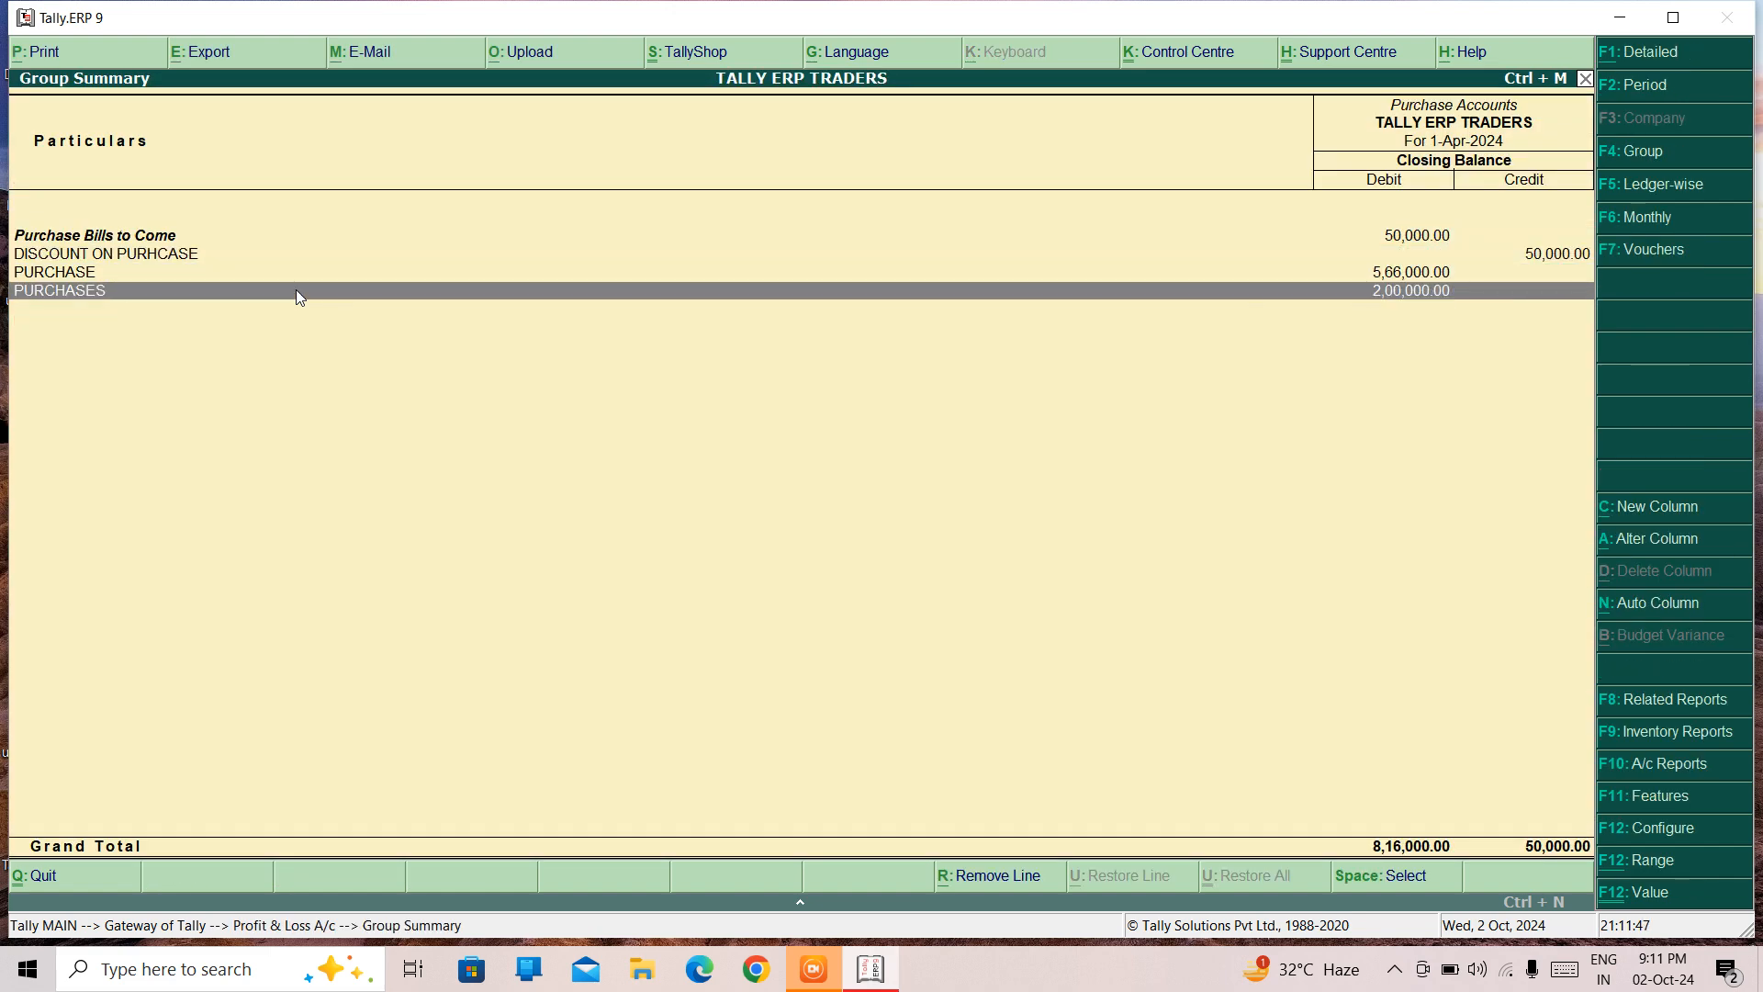
key("Return")
key("Return")
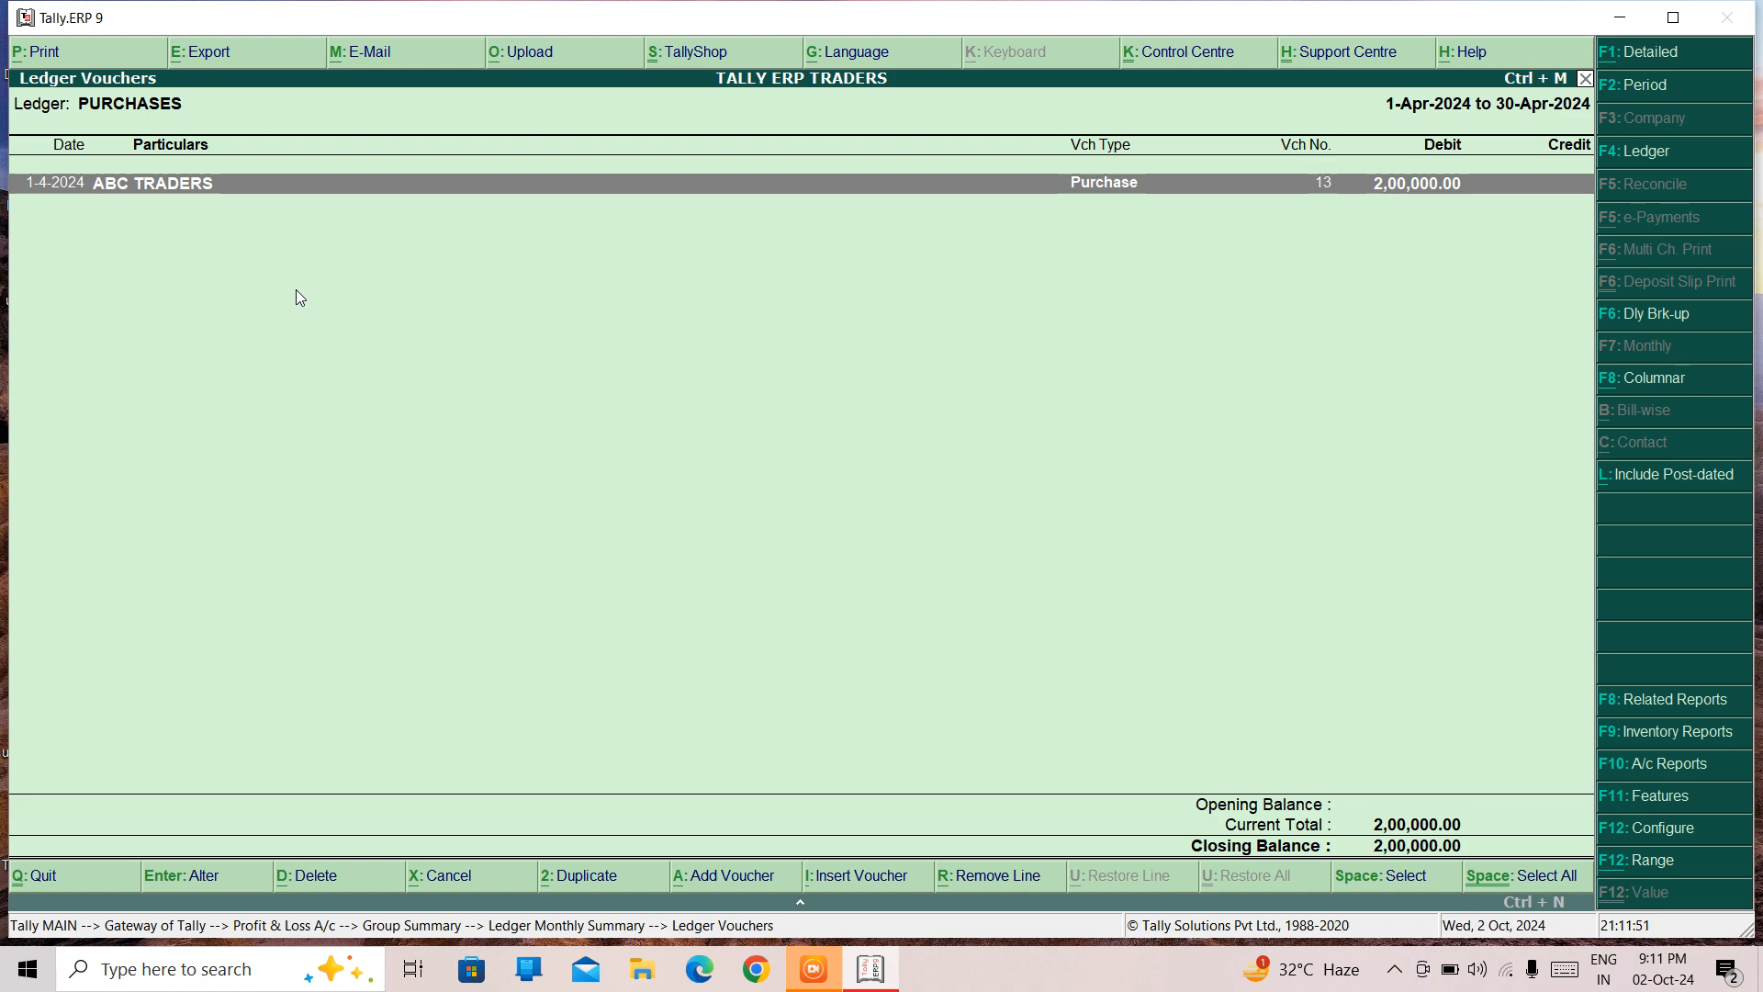
key("Escape")
key("Escape")
key("Escape")
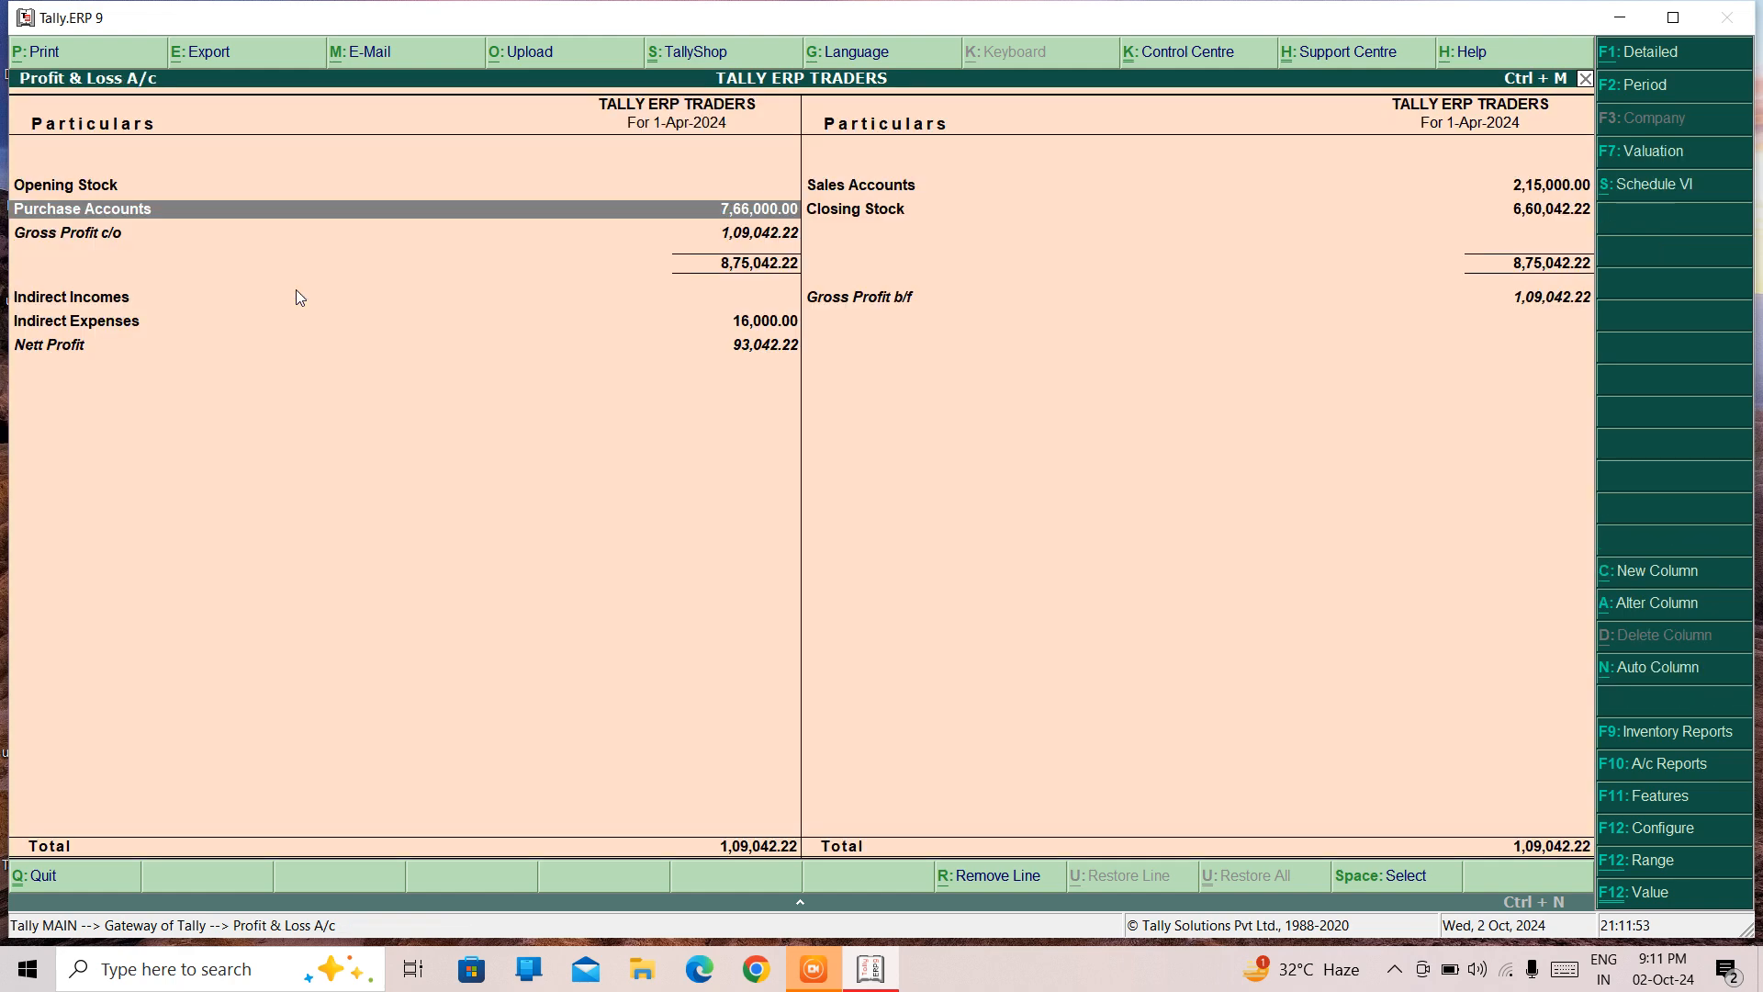
key("Escape")
key("Up")
key("Up")
key("Up")
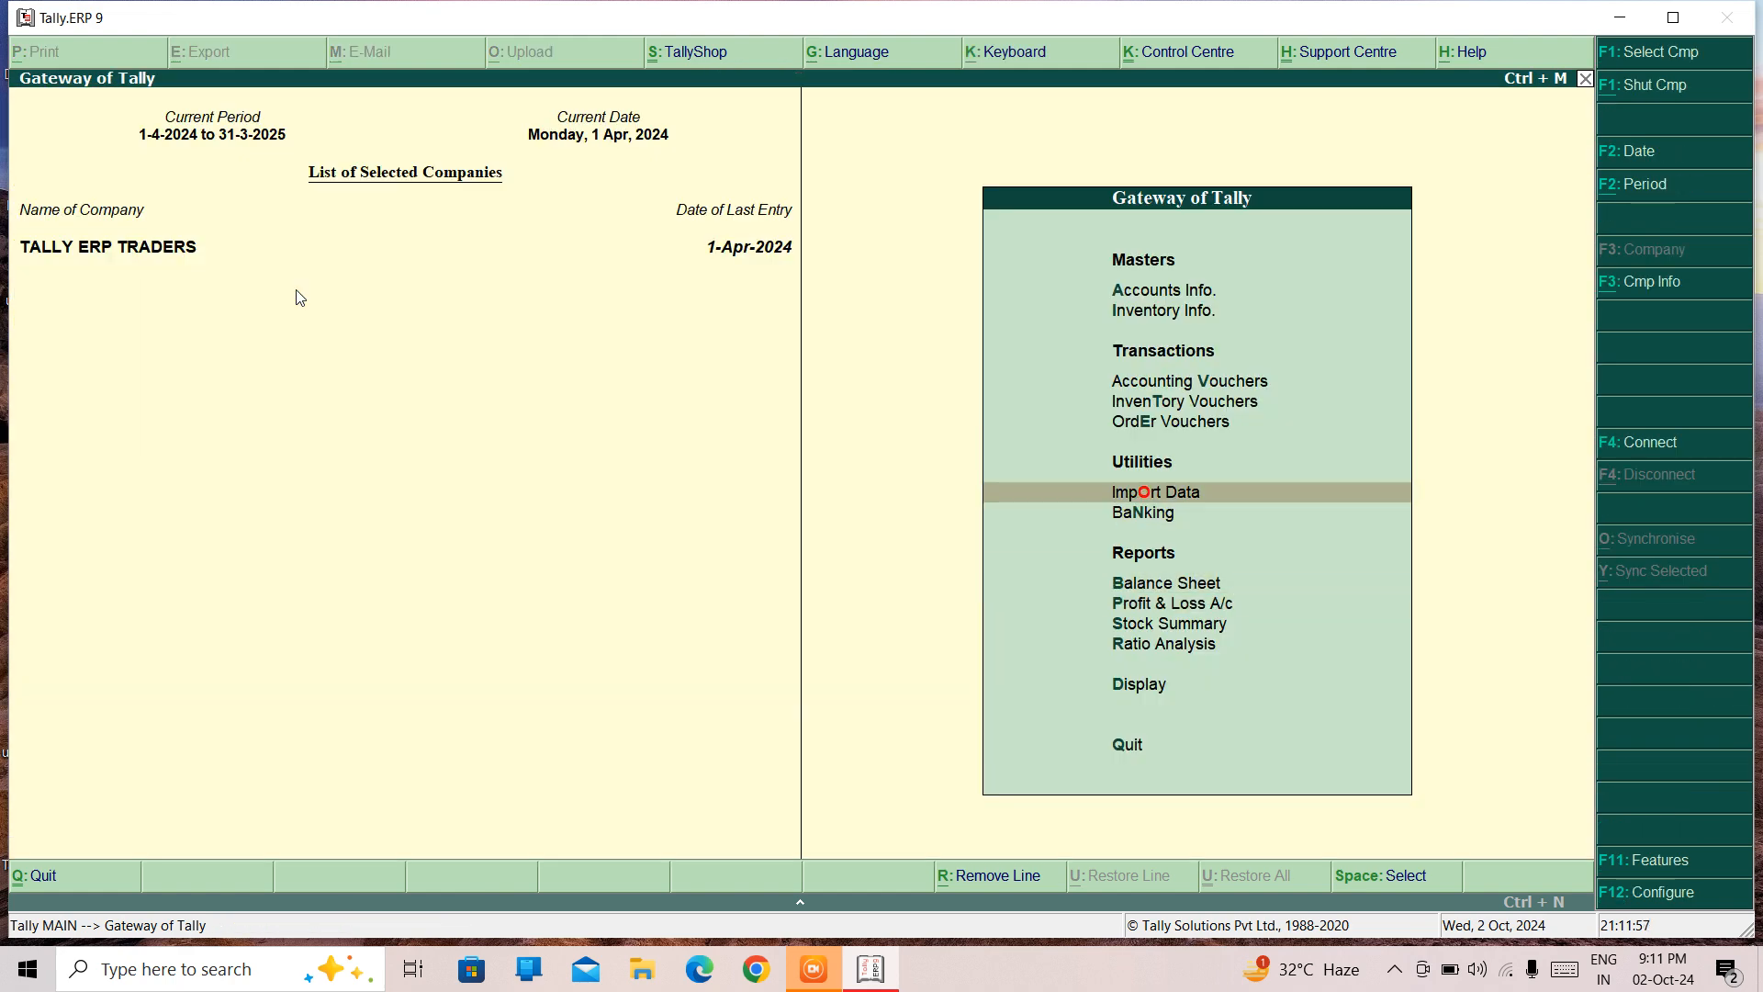
key("Down")
key("Down")
key("Down")
key("Down")
key("Down")
key("Down")
key("Down")
key("Down")
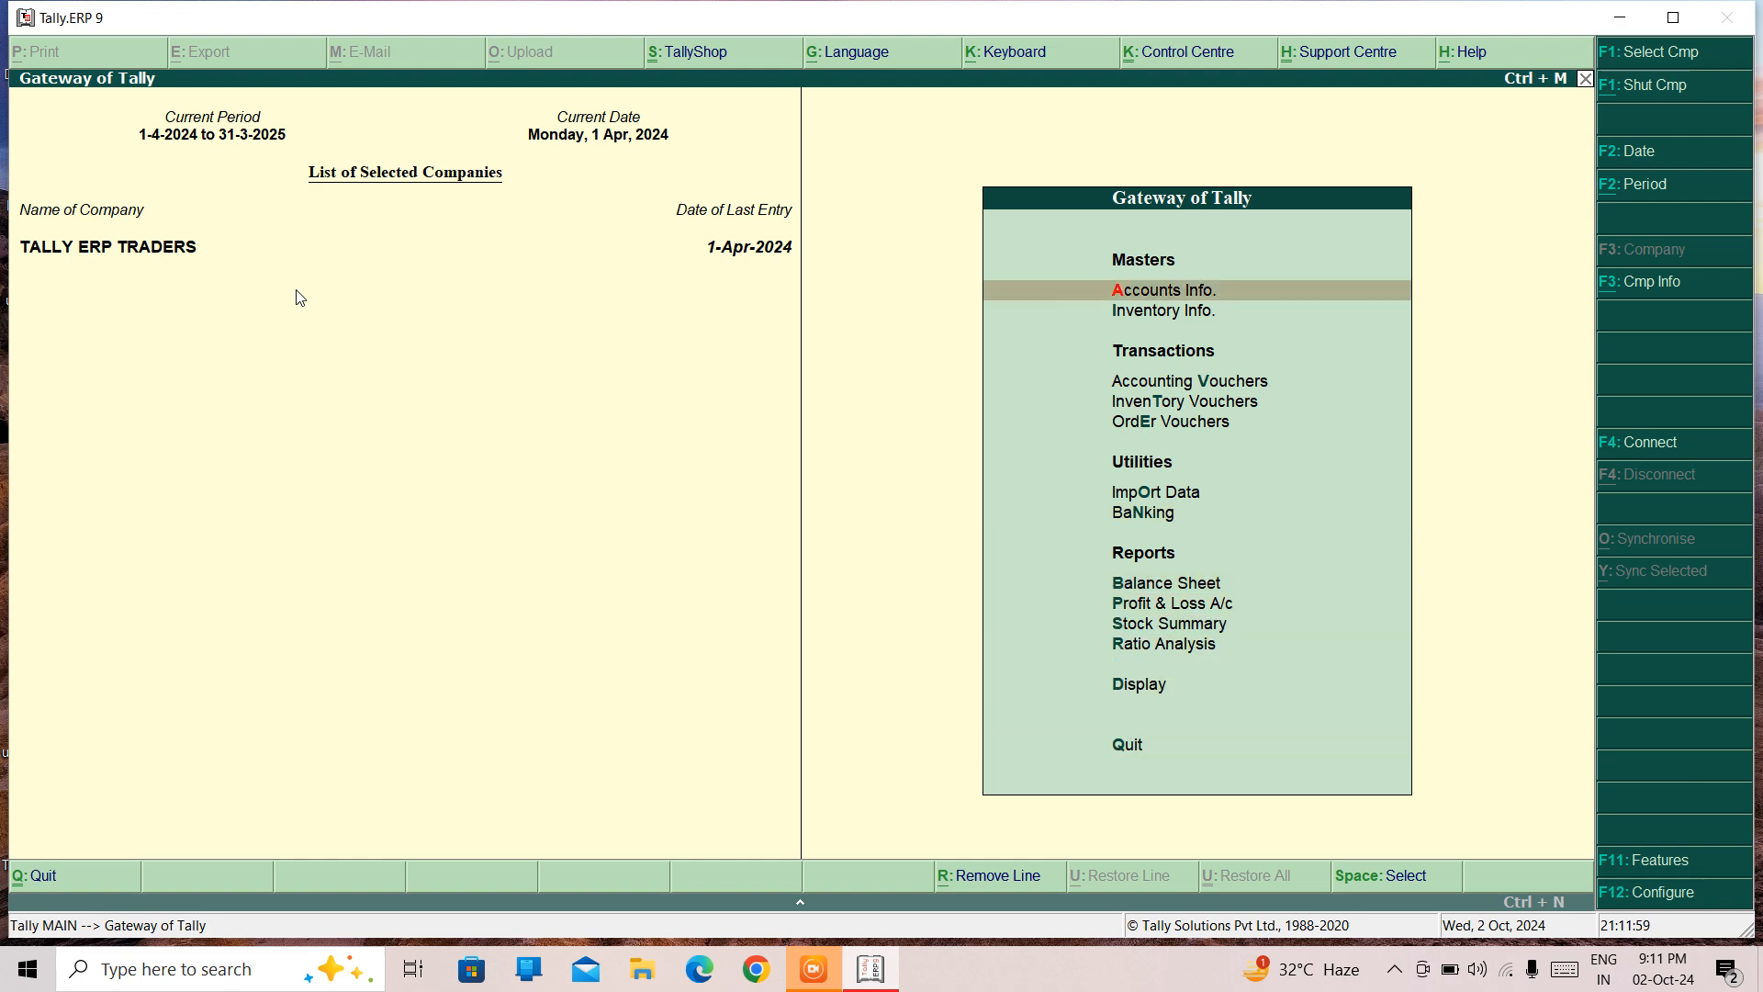